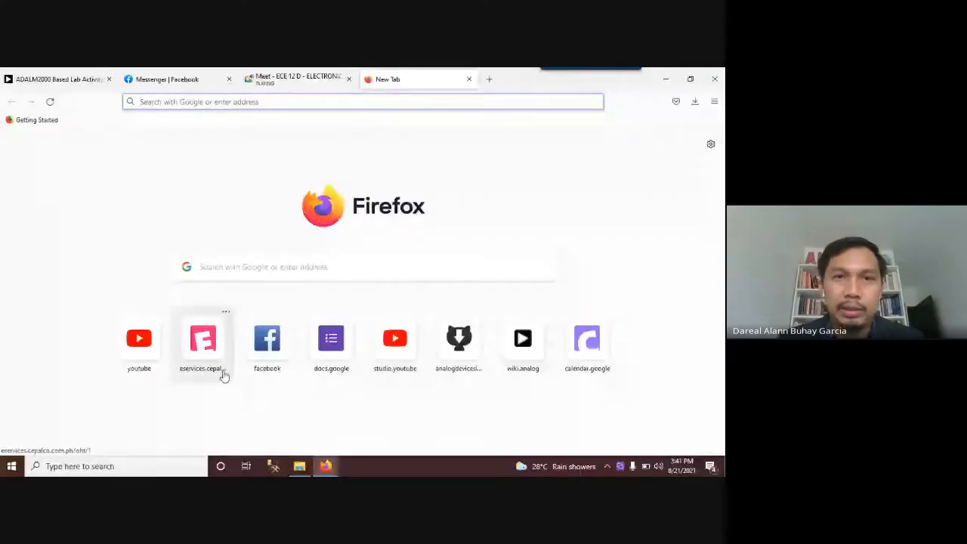
Look up "lt" in the blank browser tab and switch to the already open LTspice Simulator download page.
click(50, 82)
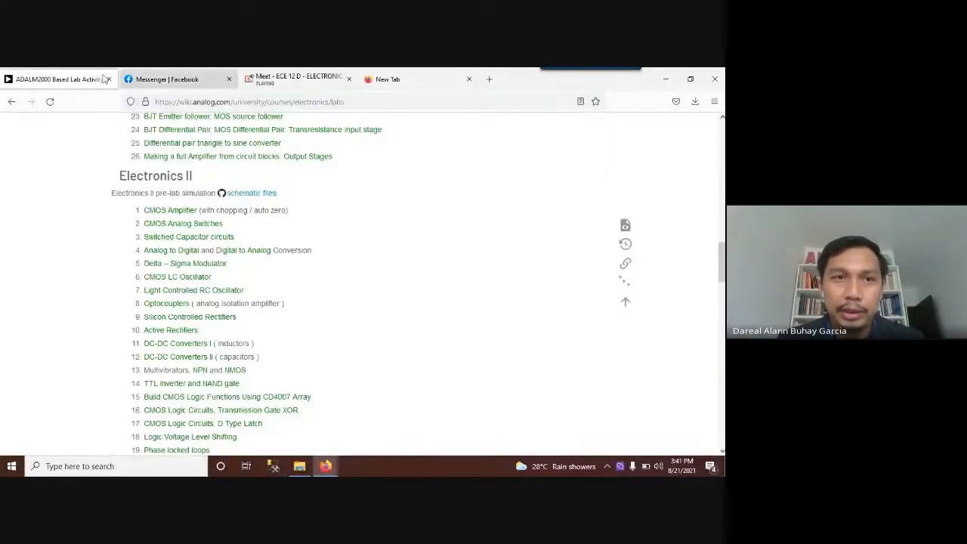
click(449, 82)
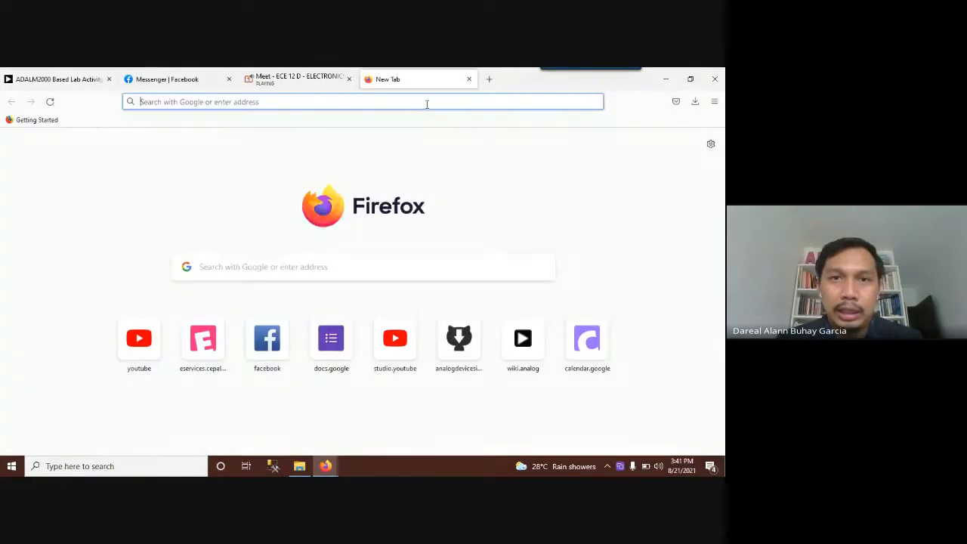
text(lti)
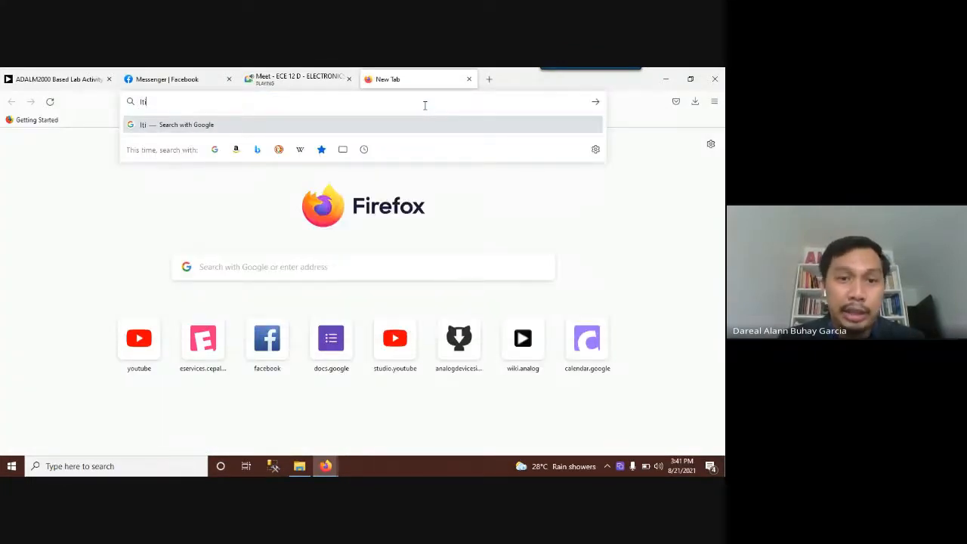
key(BackSpace)
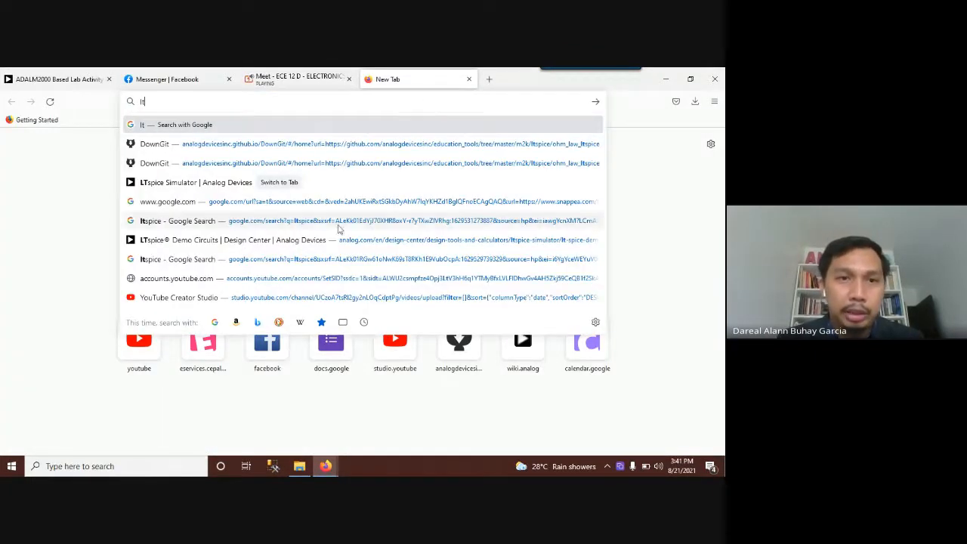
click(255, 185)
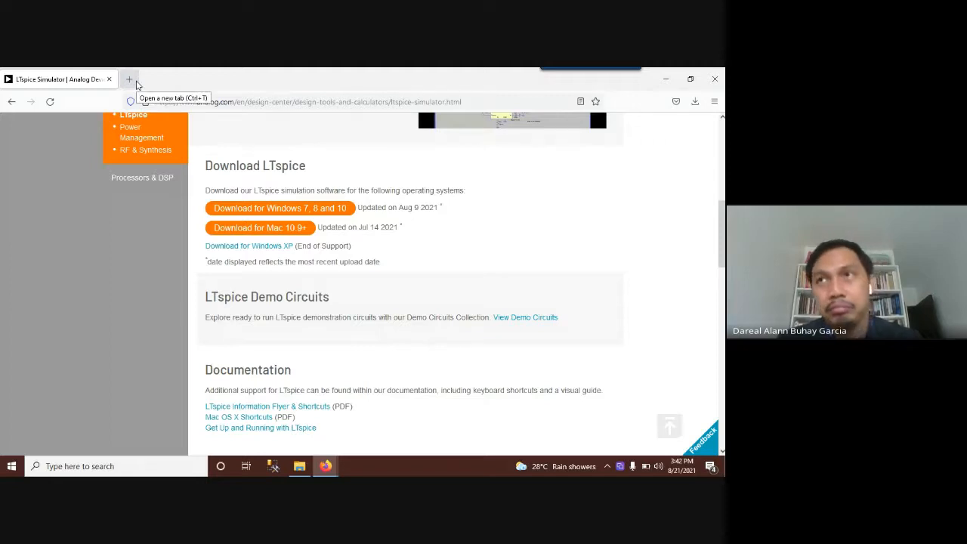
Return to the browser window containing the Google Meet call and open a new blank tab there.
click(129, 79)
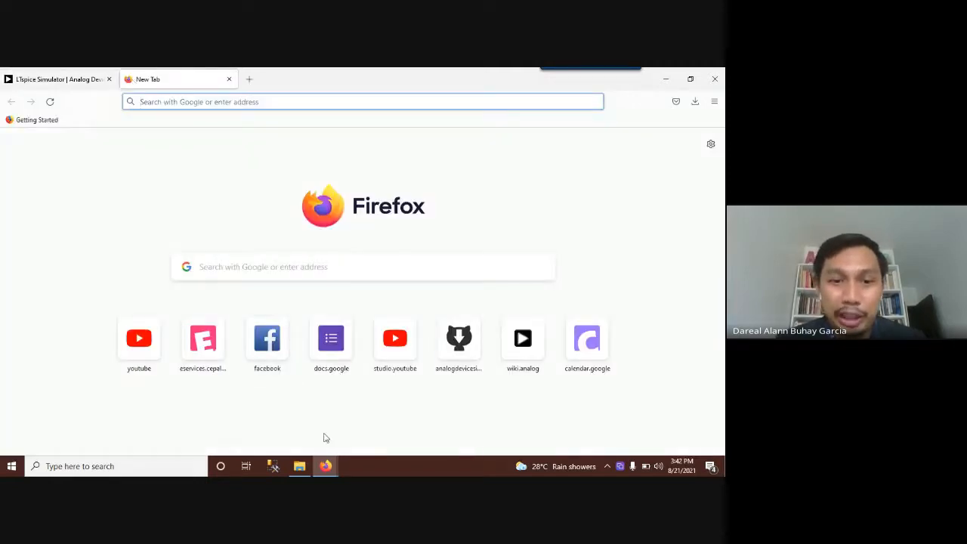
mouse_move(325, 465)
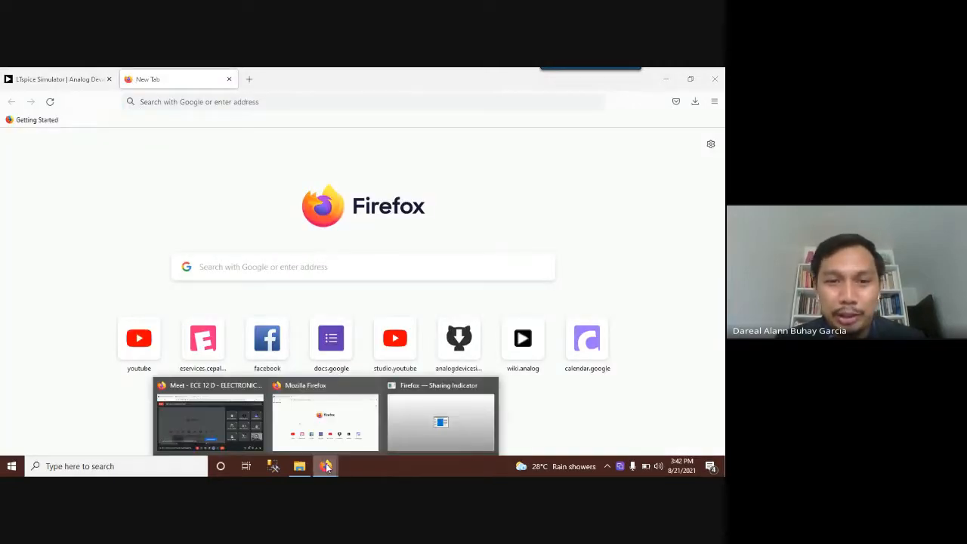
click(215, 430)
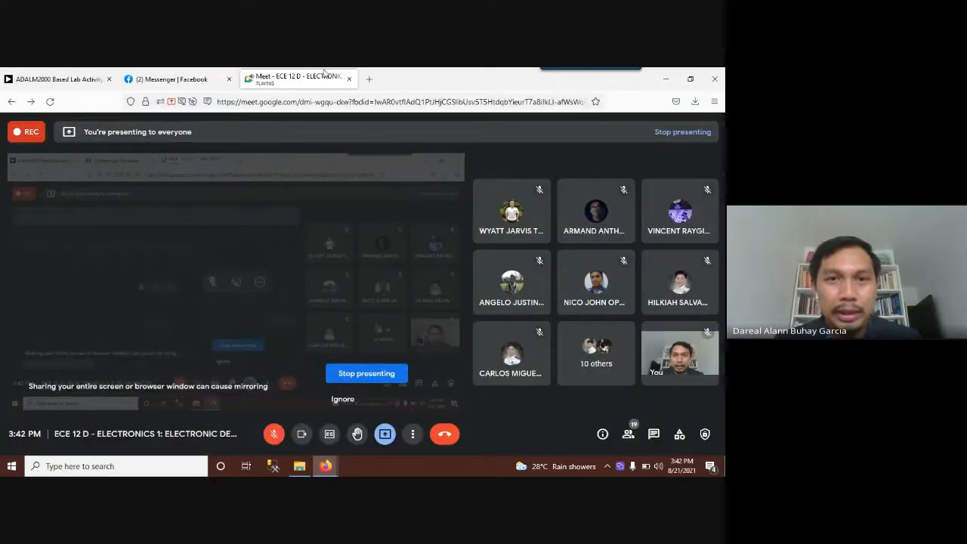
click(369, 80)
Find LTspice XVII with a Windows search for "ltsp", launch it, and maximize its window.
key(super)
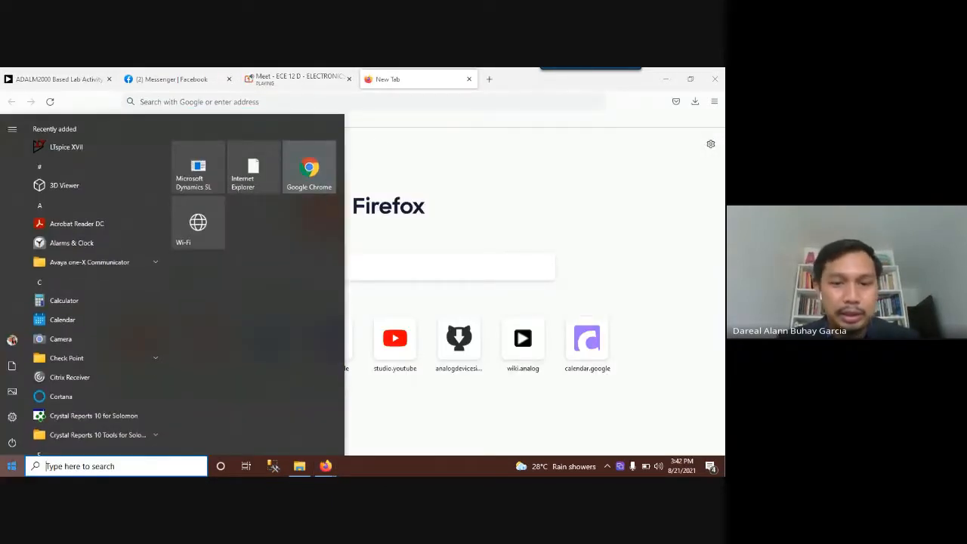
text(ltsp)
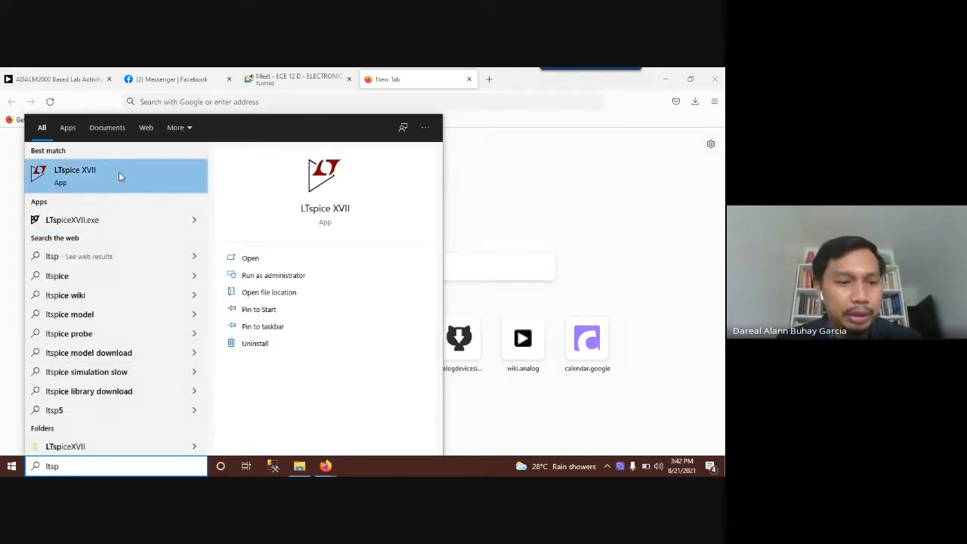
click(118, 174)
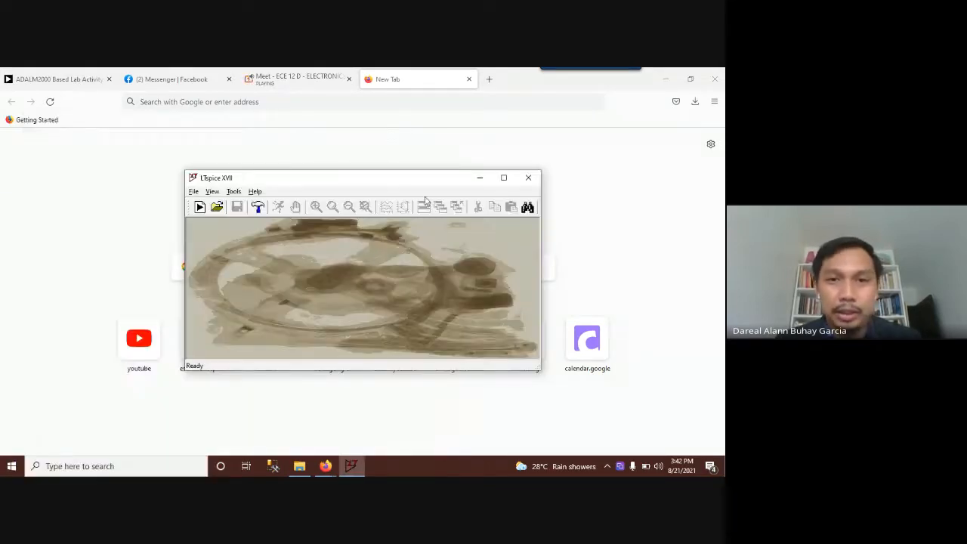
click(505, 180)
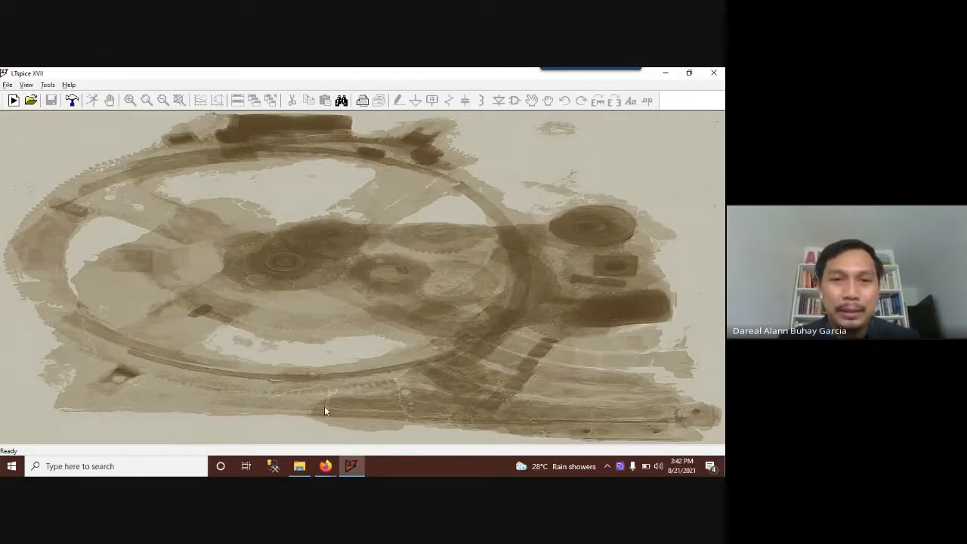
Close and relaunch LTspice XVII twice, finding it through Windows searches for "ltsp" and "lts".
key(alt+Tab)
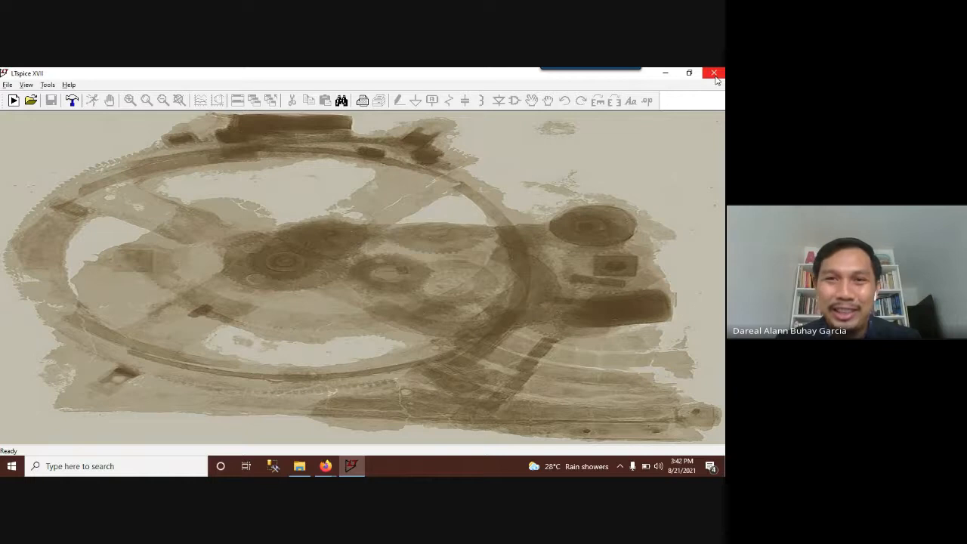
click(716, 77)
click(401, 82)
key(super)
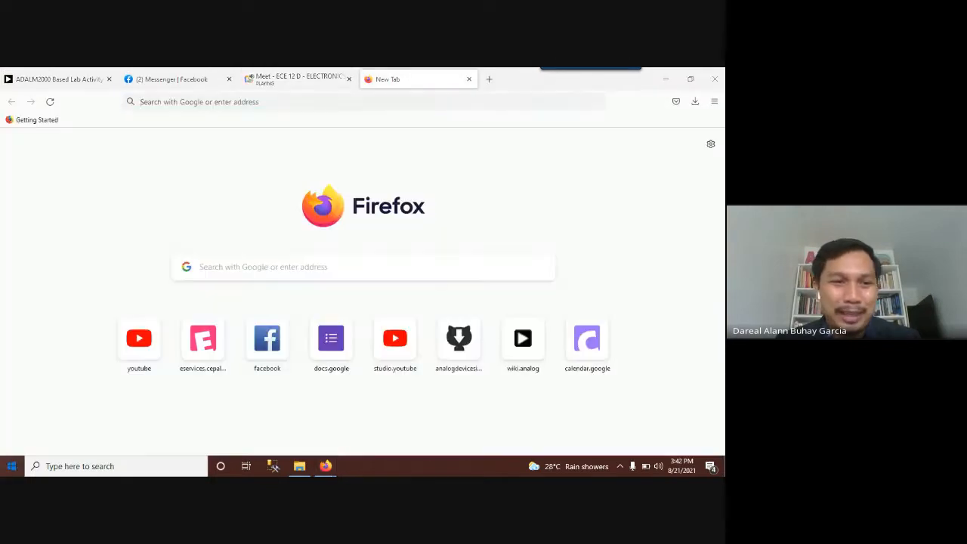
text(ltsp)
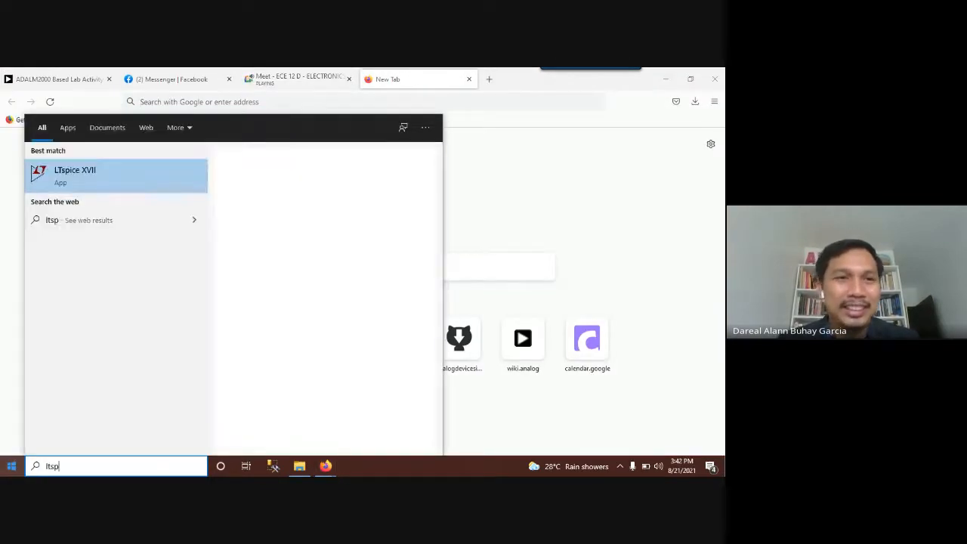
click(144, 188)
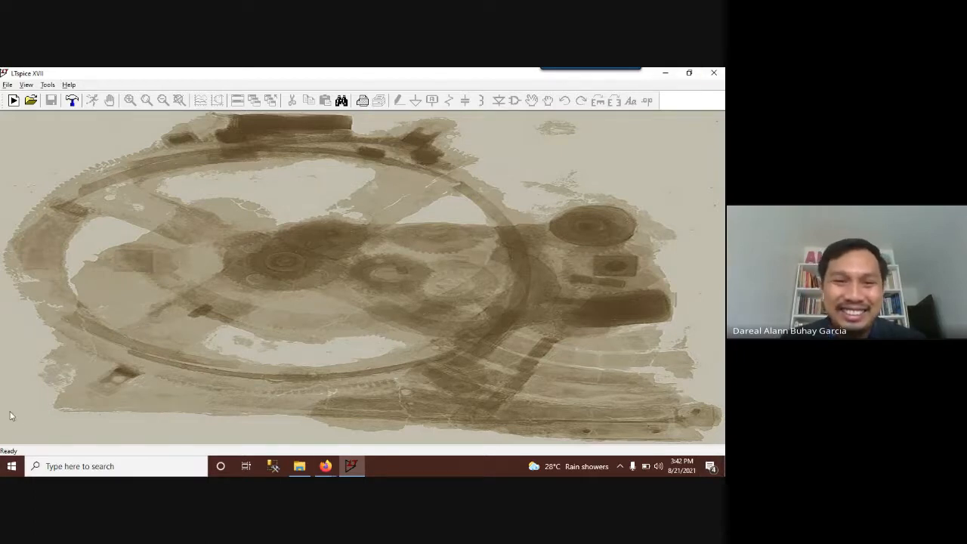
click(328, 465)
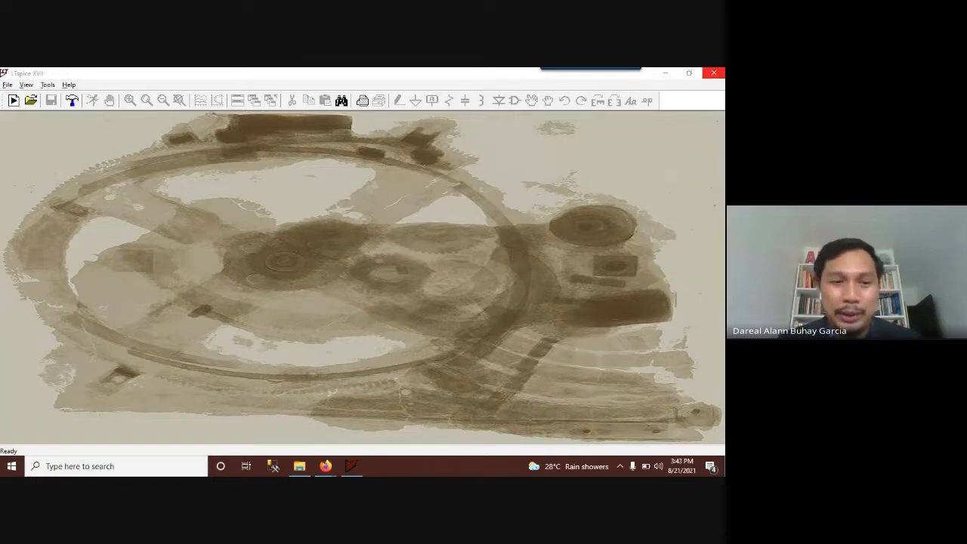
click(713, 72)
click(12, 466)
text(lts)
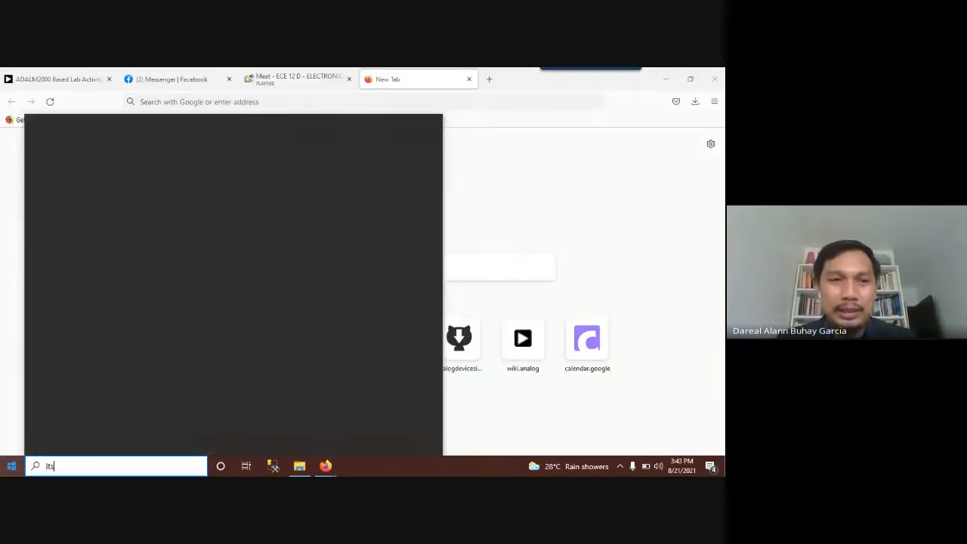
key(Return)
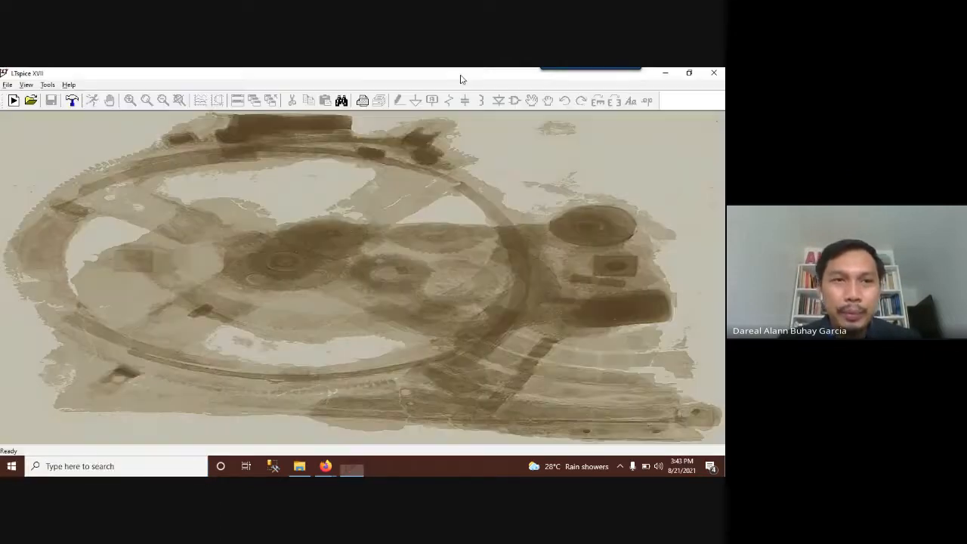
Create a new blank schematic in LTspice XVII.
click(7, 85)
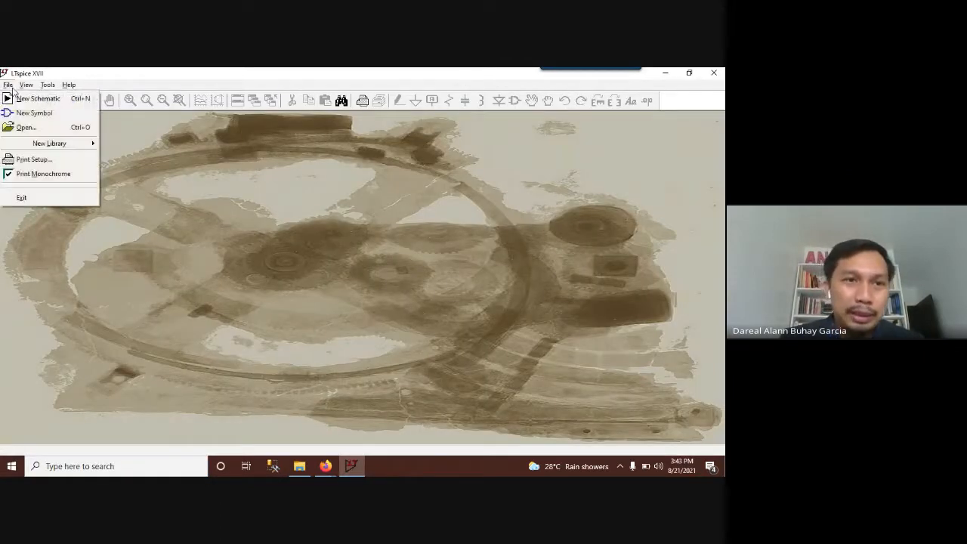
click(49, 104)
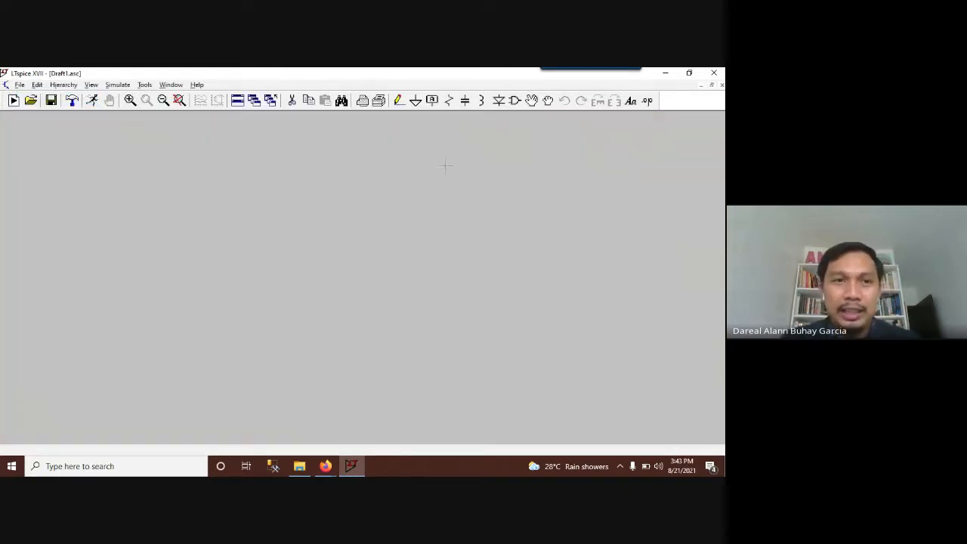
click(400, 104)
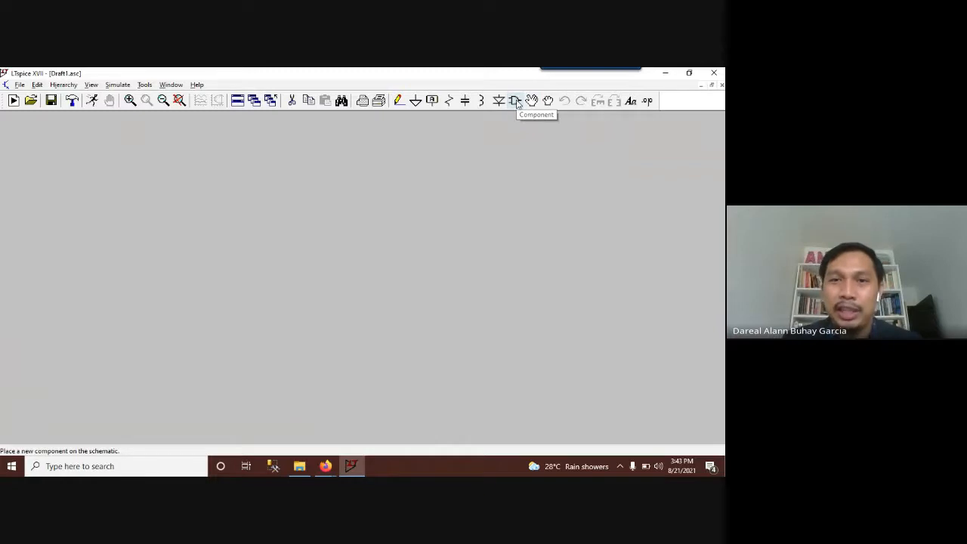
Place a single voltage source from the component library on the left side of the schematic.
click(516, 101)
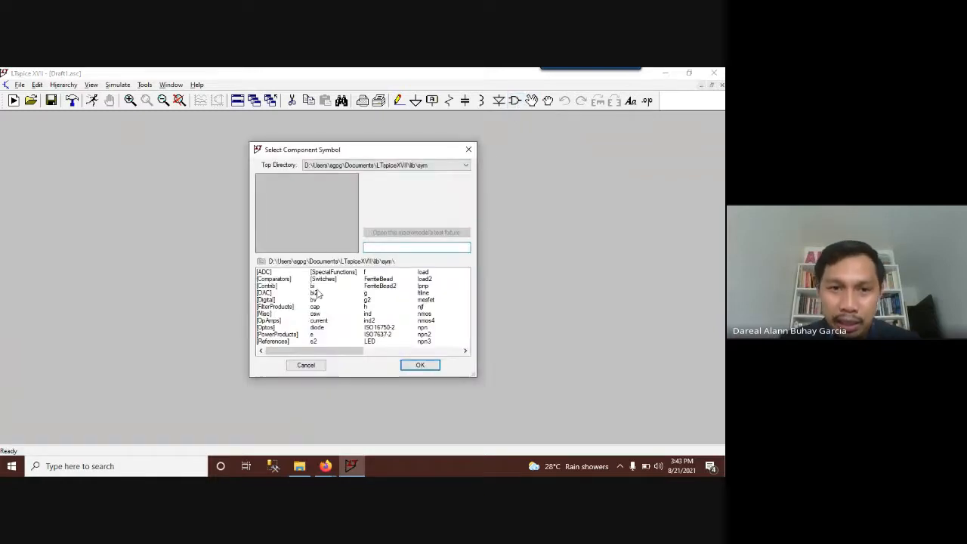
drag(330, 351, 425, 358)
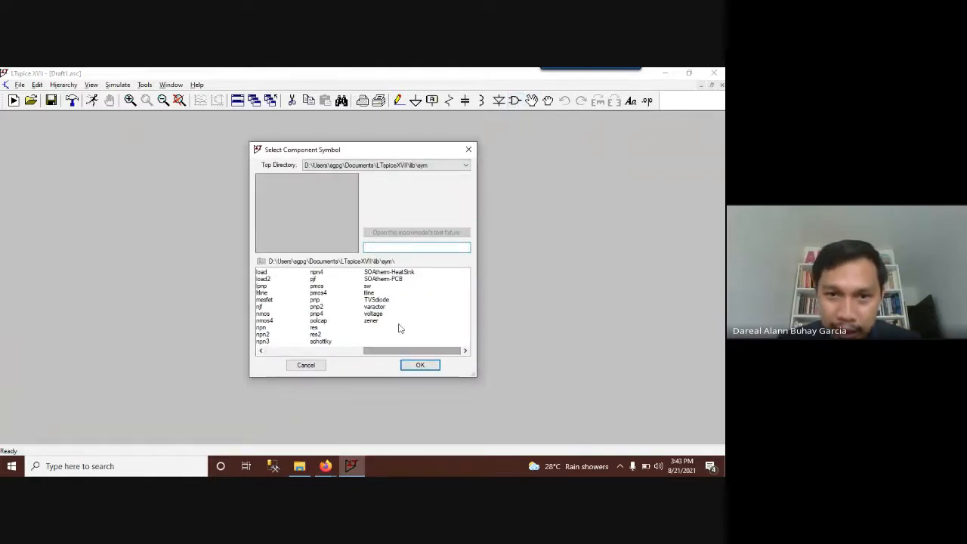
click(371, 313)
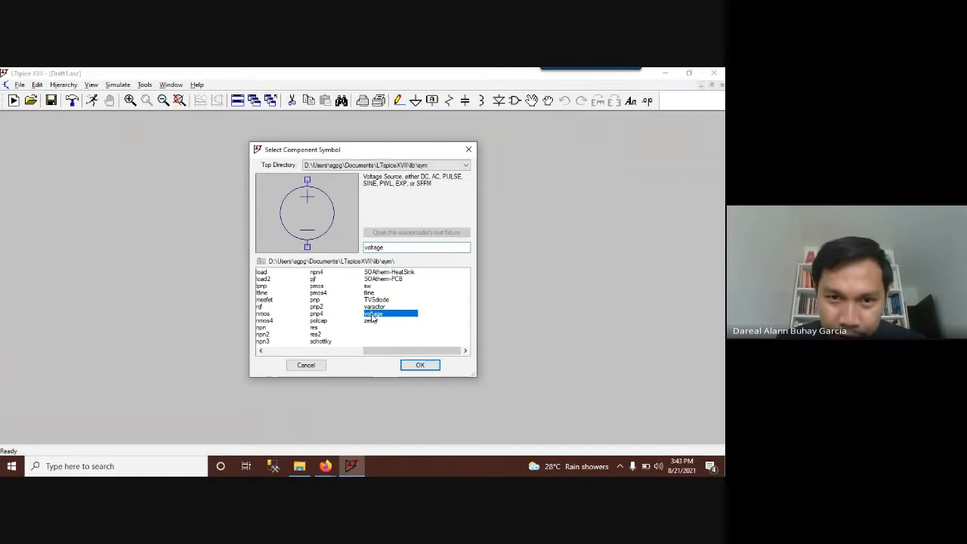
click(421, 367)
click(189, 222)
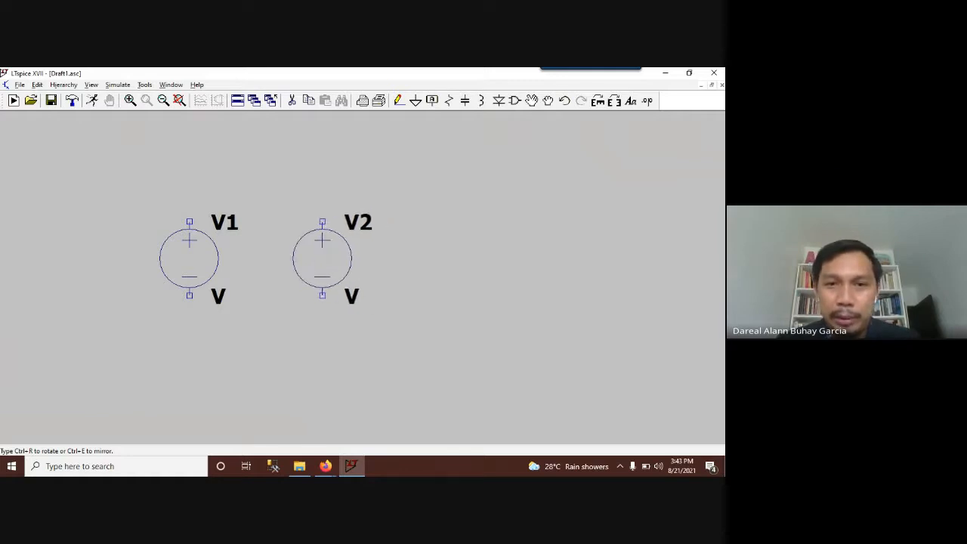
key(Escape)
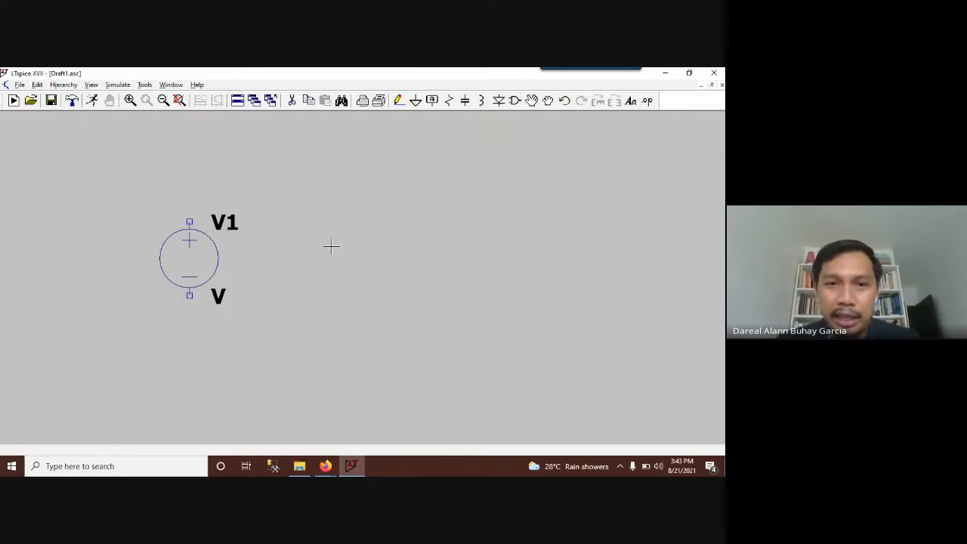
Place a horizontal resistor above and to the right of the voltage source, and a vertical resistor farther right.
click(450, 102)
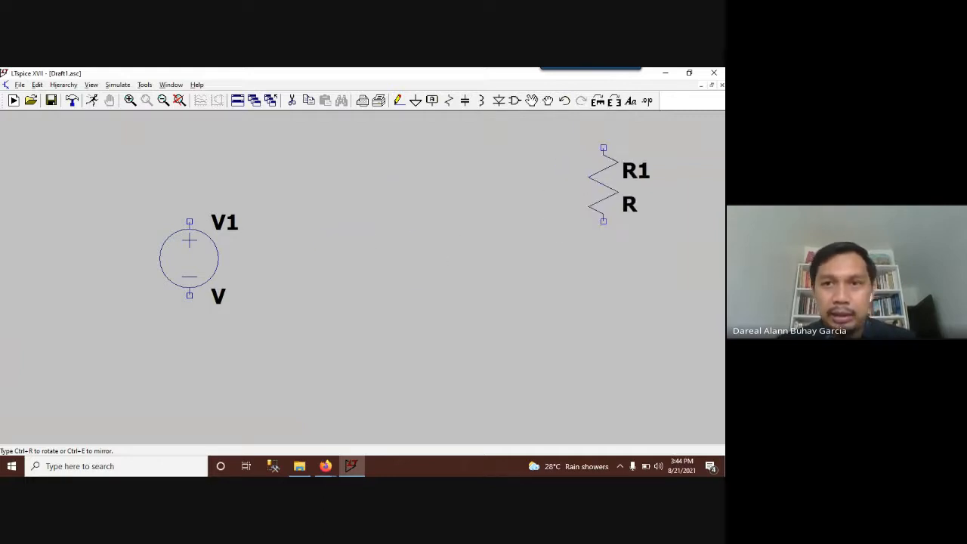
key(ctrl+r)
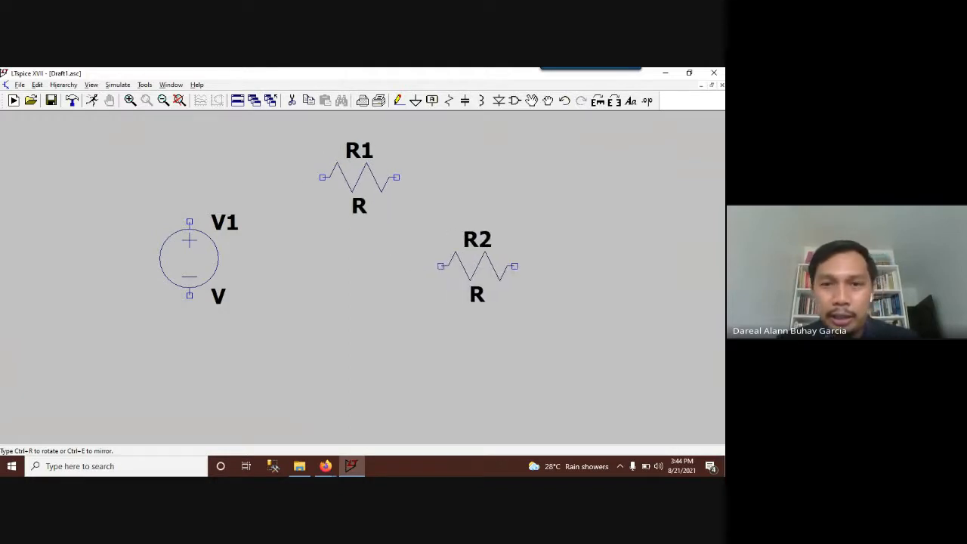
key(ctrl+r)
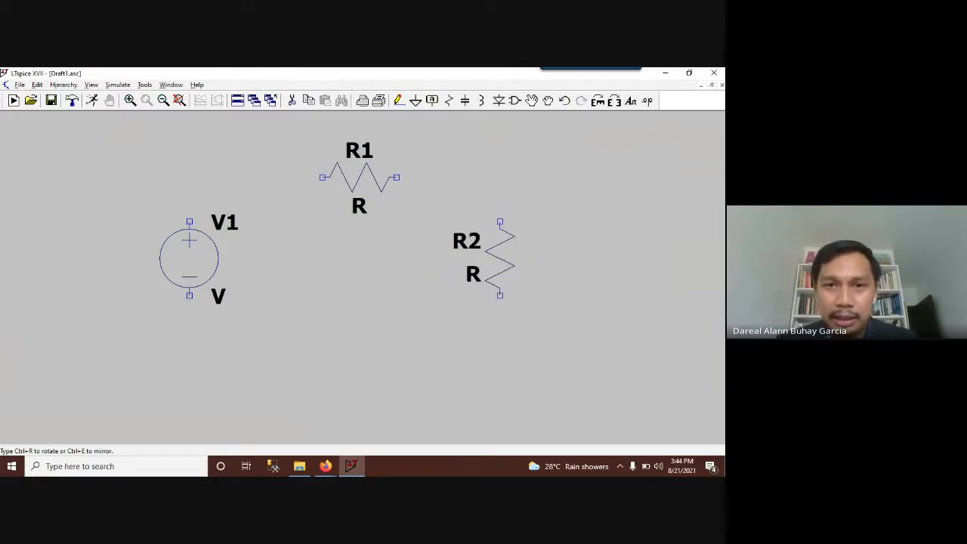
click(508, 256)
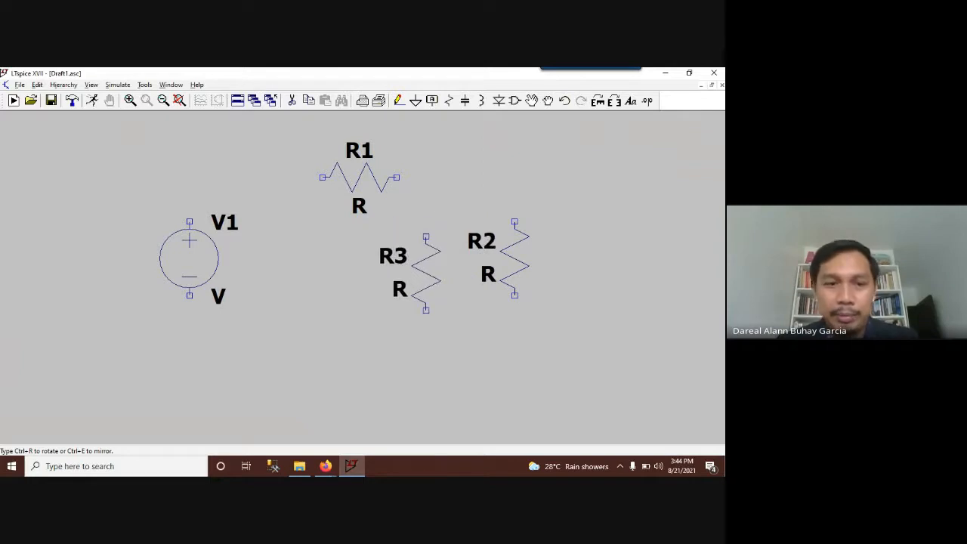
key(Escape)
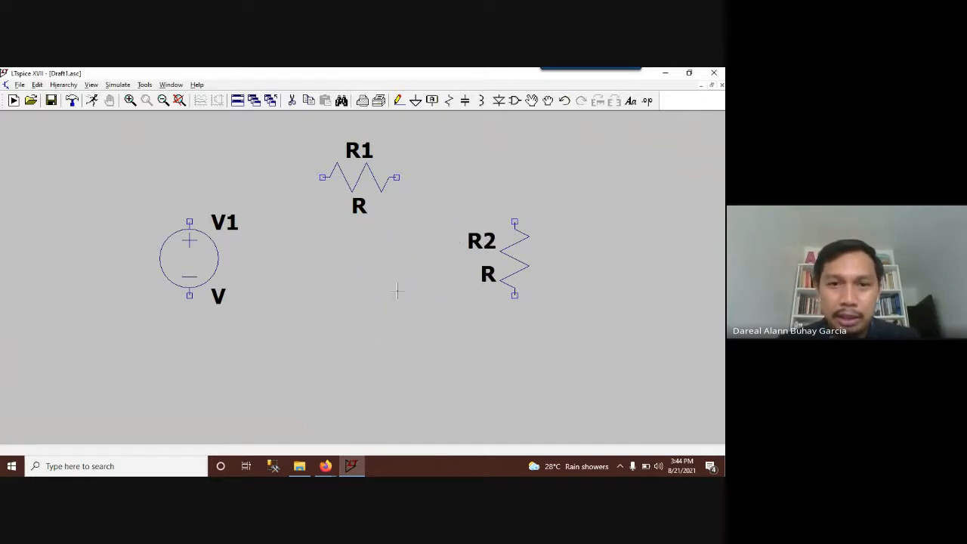
Place a single ground symbol below the components, midway between the voltage source and the vertical resistor.
click(416, 102)
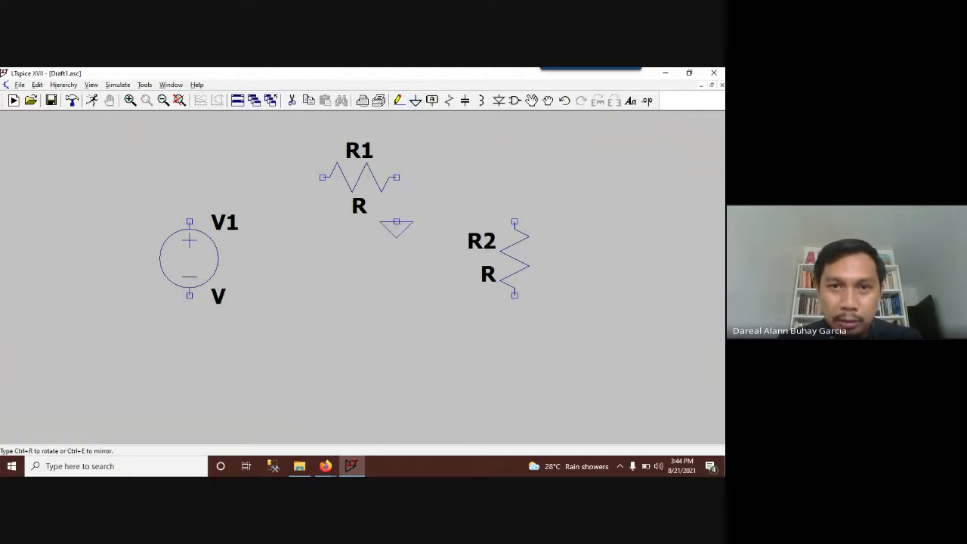
key(Escape)
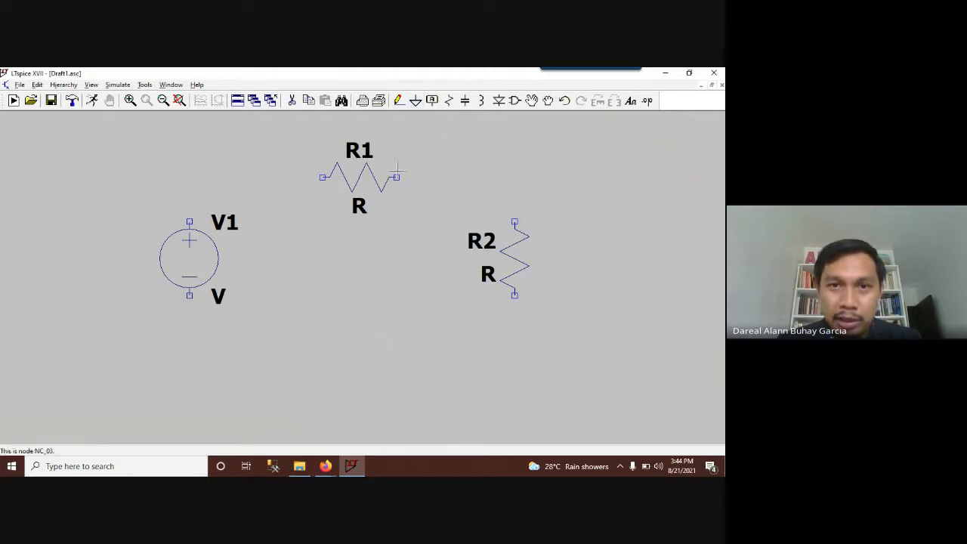
click(418, 106)
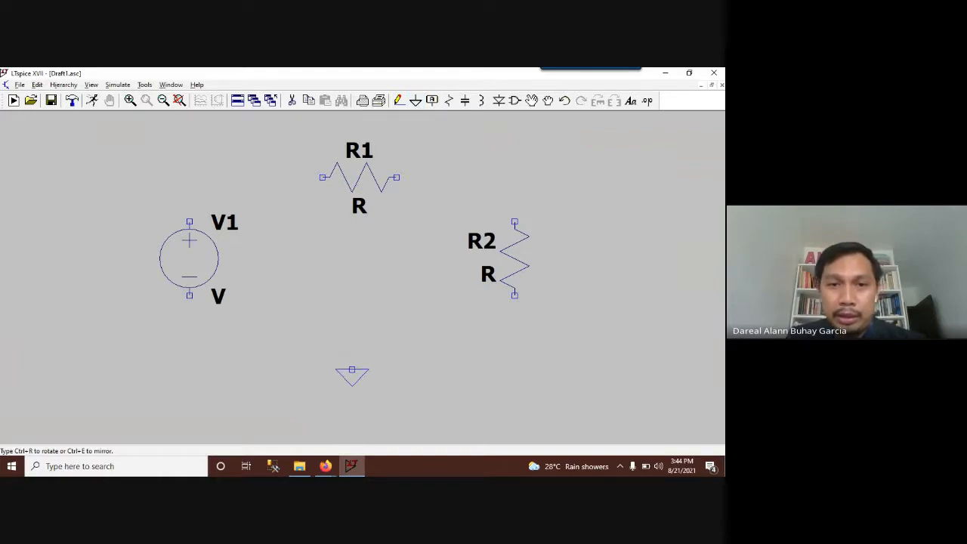
click(351, 355)
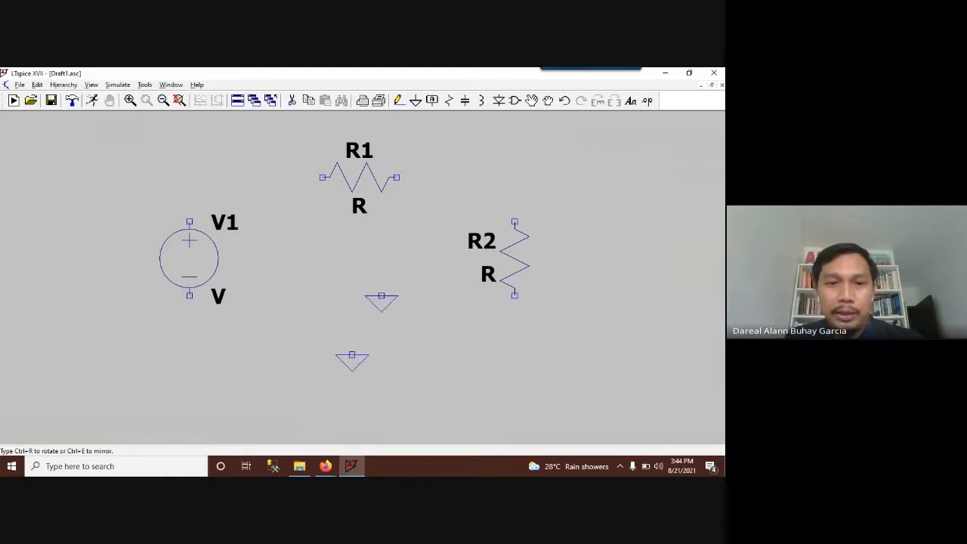
key(Escape)
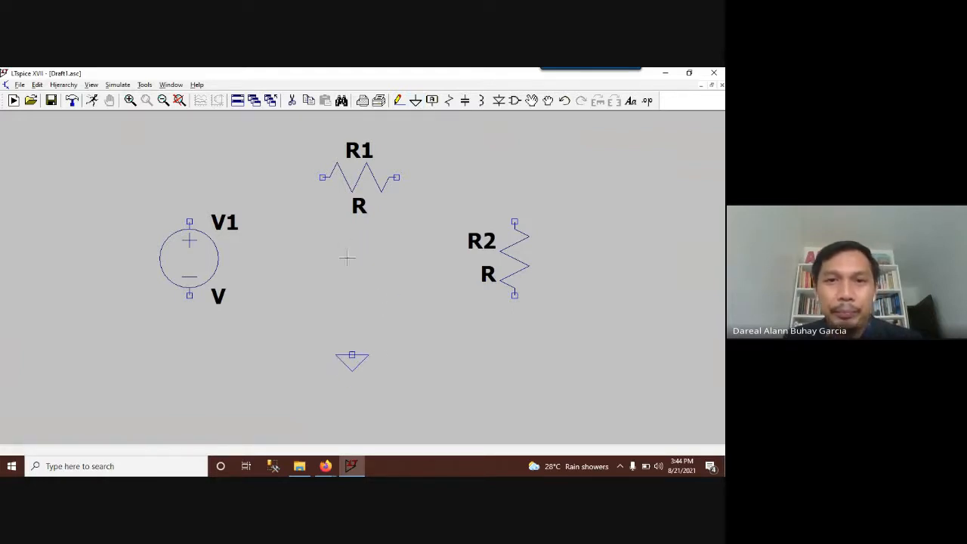
key(alt+Tab)
key(Tab)
key(Tab)
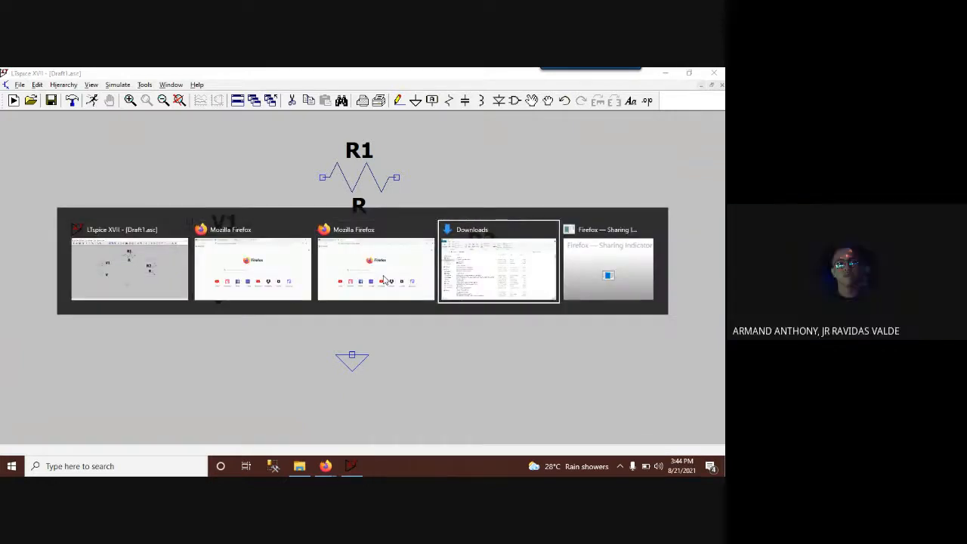
key(Escape)
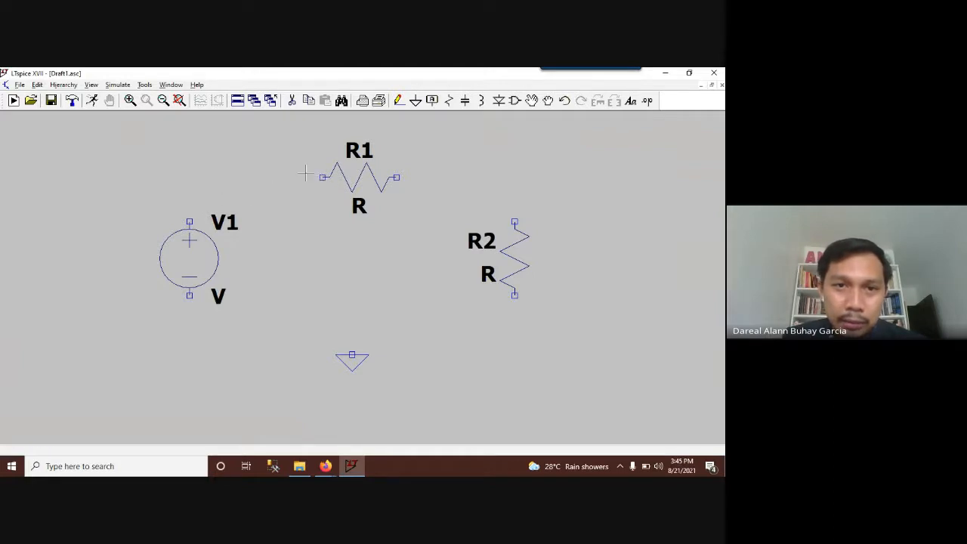
Wire V1's positive terminal to the near end of R1, and R1's other end to the upper end of R2.
mouse_move(322, 178)
mouse_down()
mouse_move(228, 185)
mouse_move(329, 183)
mouse_up()
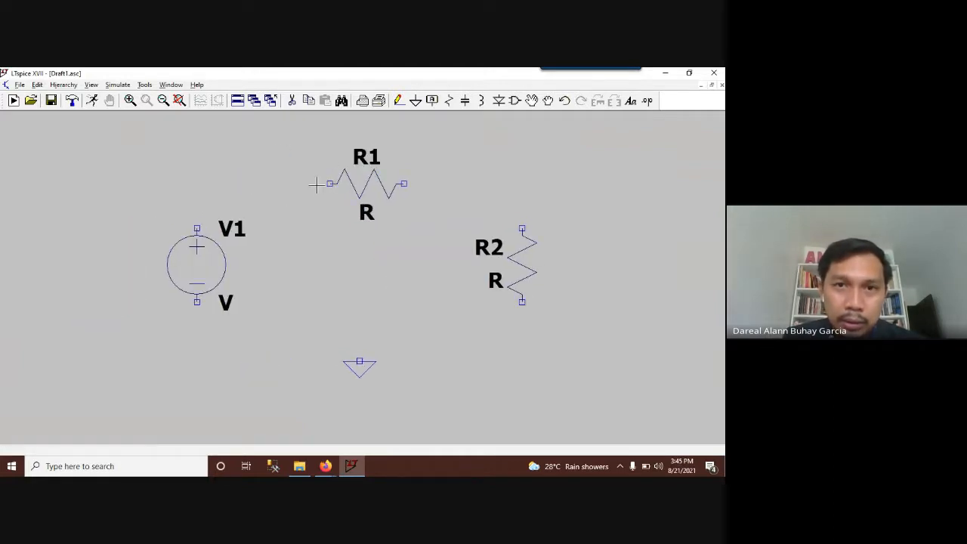
click(398, 101)
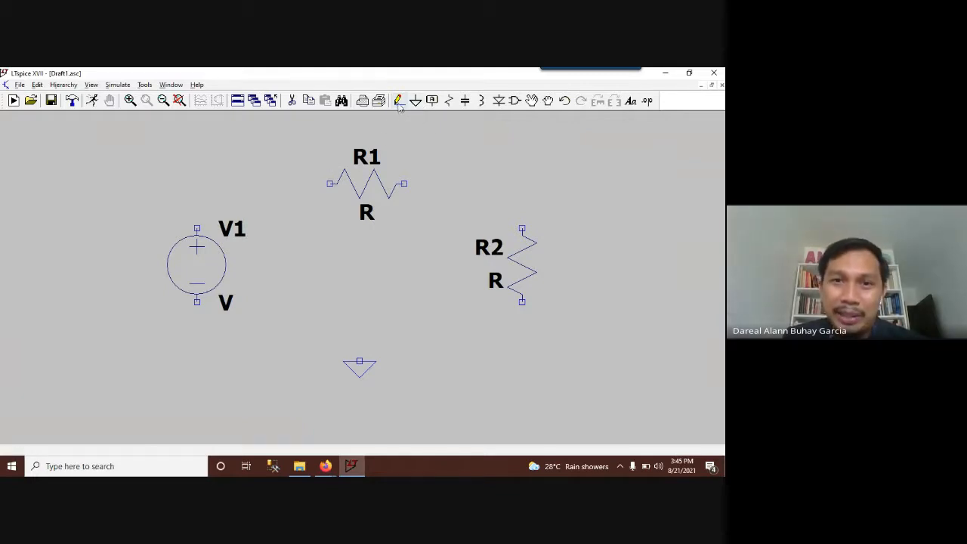
click(329, 183)
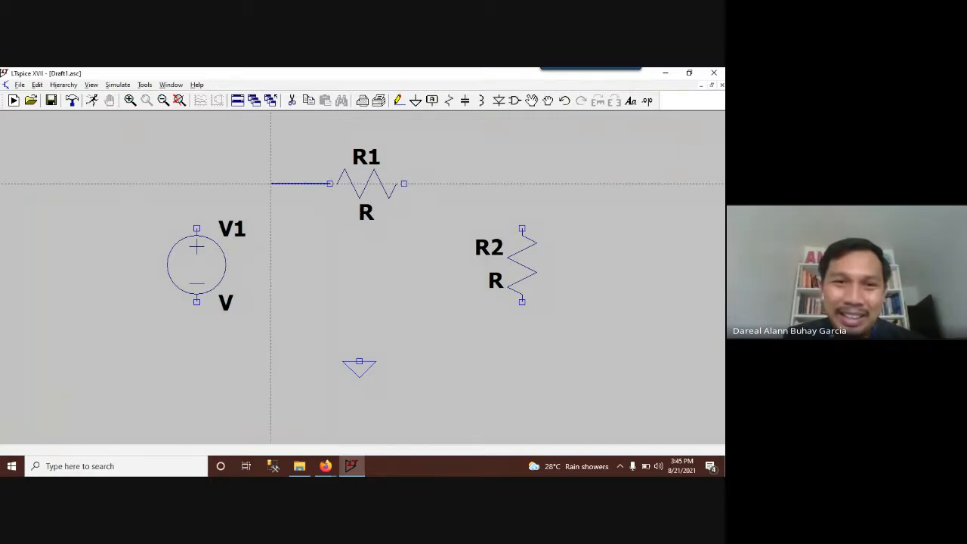
click(196, 228)
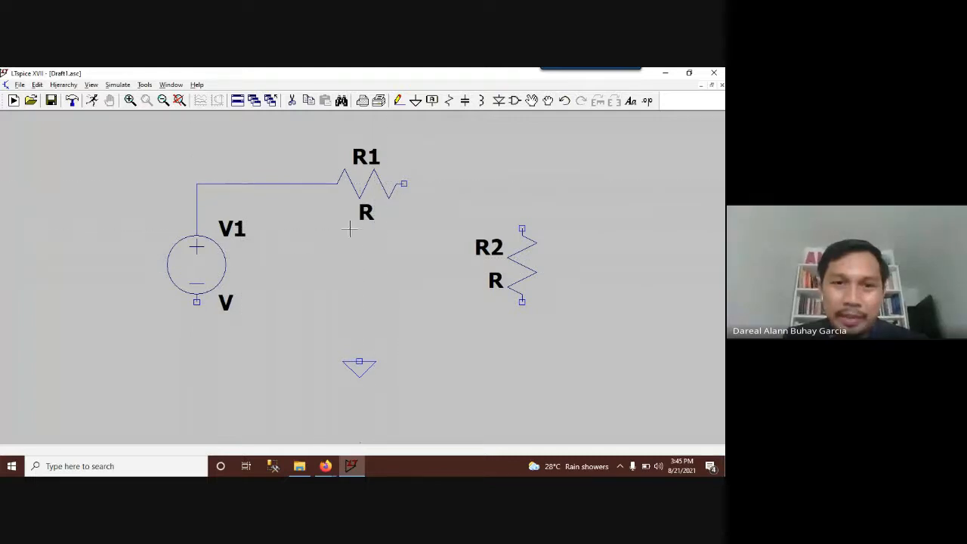
click(398, 101)
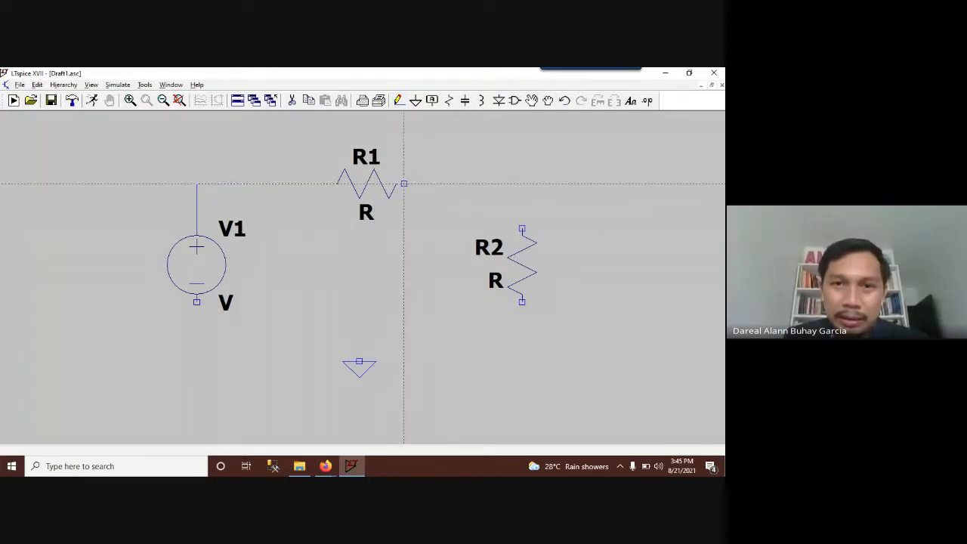
click(403, 183)
click(522, 183)
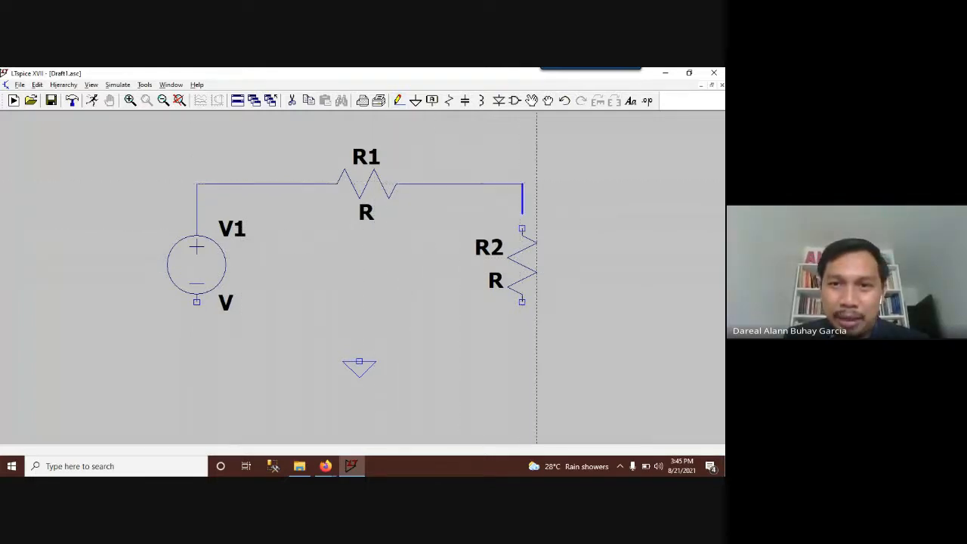
click(522, 226)
Wire the lower end of R2 and V1's negative terminal to the ground symbol, closing the circuit loop.
click(522, 302)
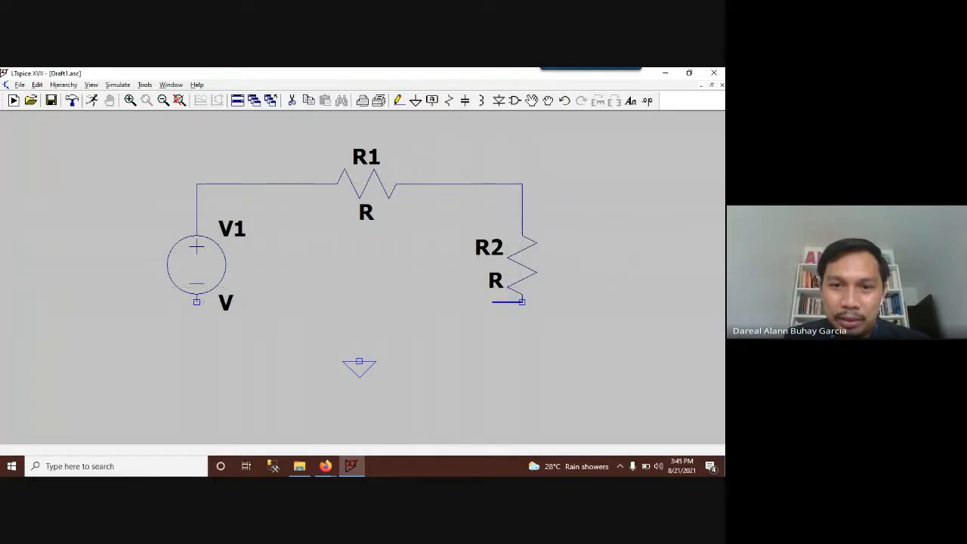
click(522, 346)
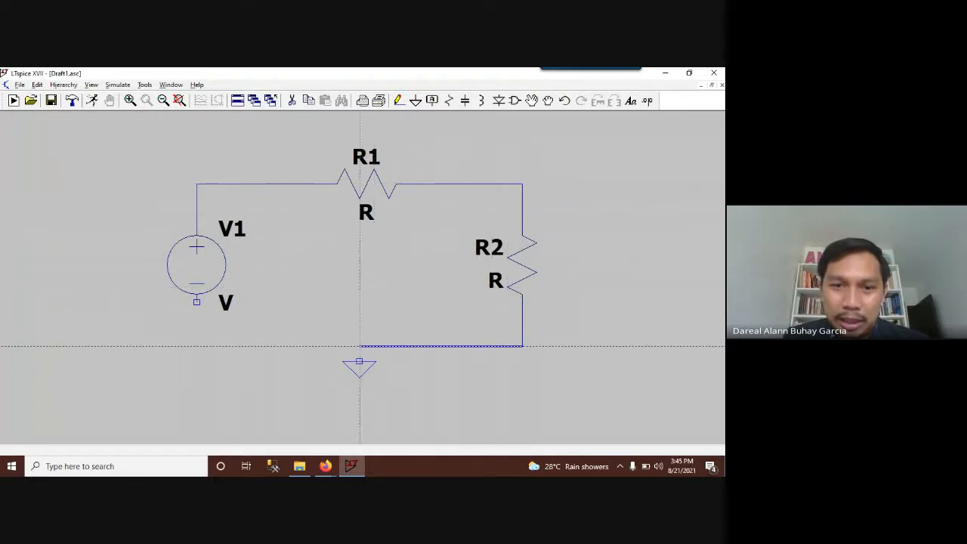
click(360, 346)
click(360, 361)
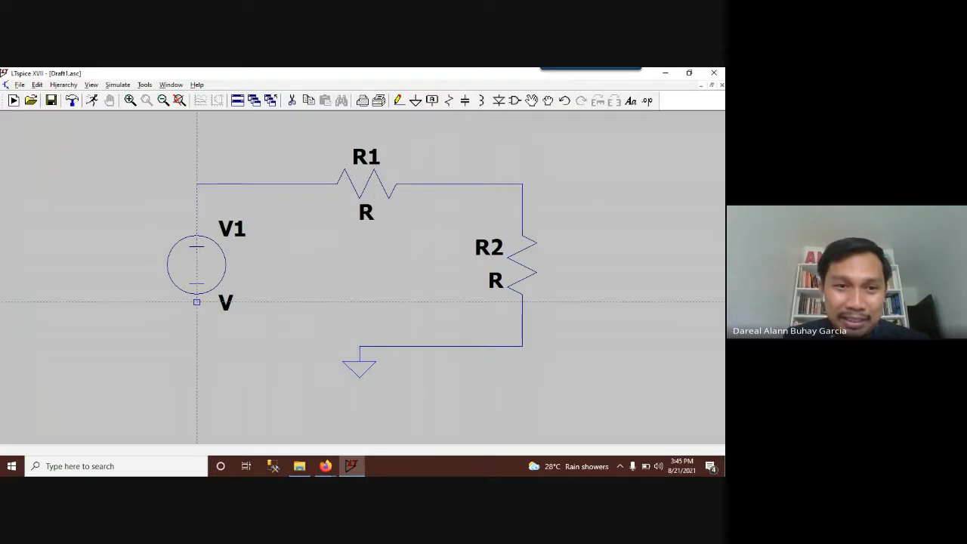
click(196, 301)
click(360, 346)
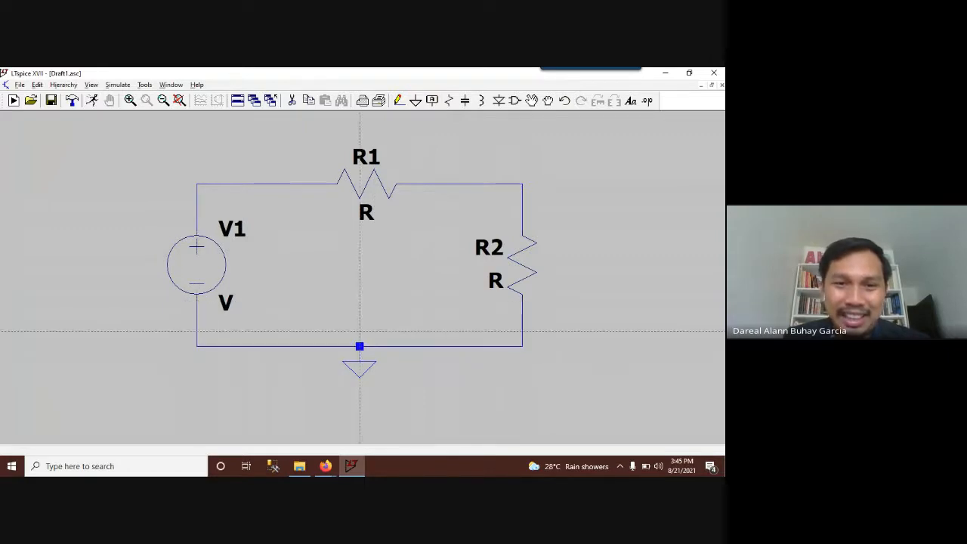
key(Escape)
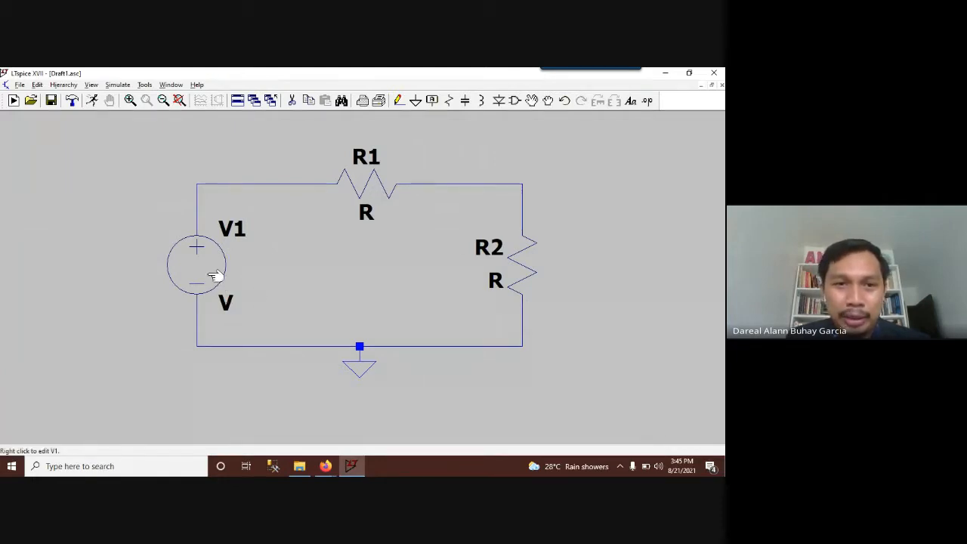
Set the DC value of voltage source V1 to 10 V.
right_click(210, 278)
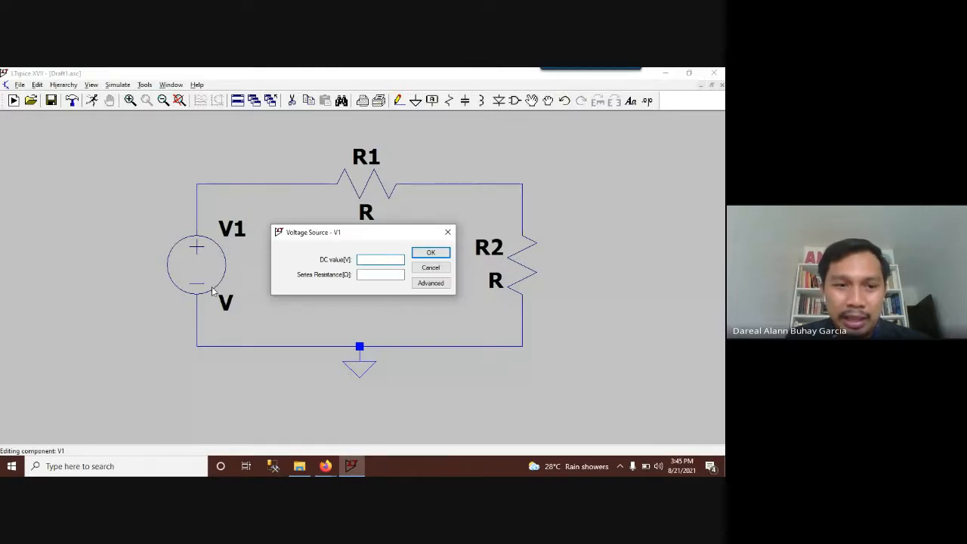
key(Escape)
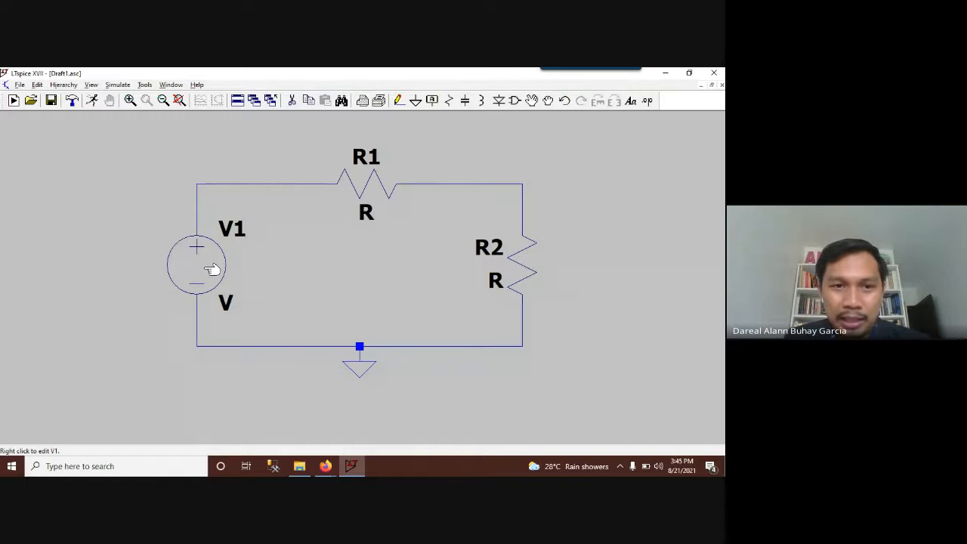
right_click(211, 269)
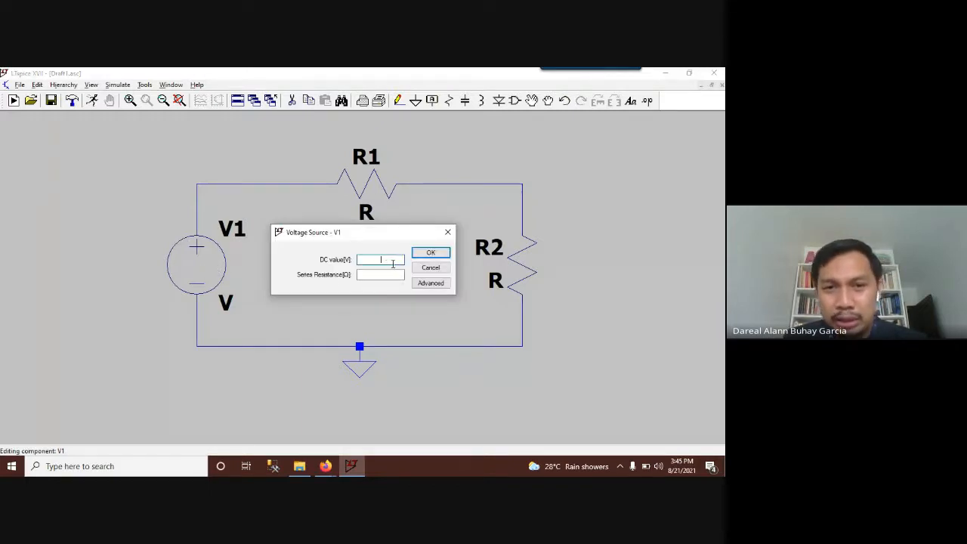
text(10)
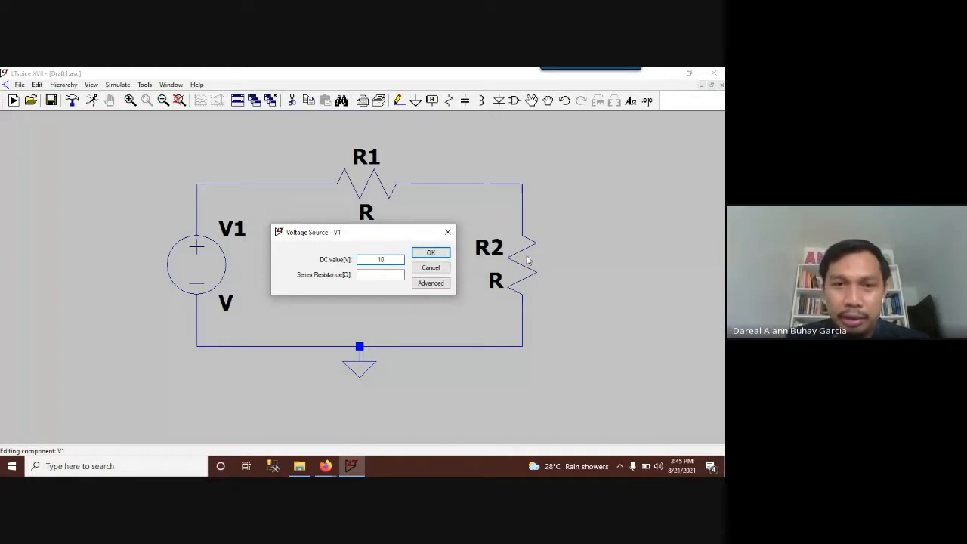
click(431, 252)
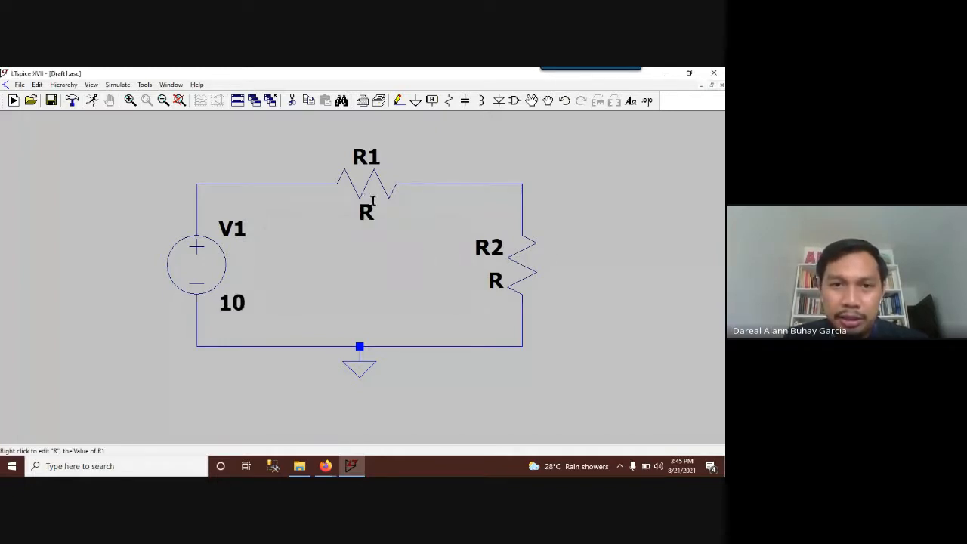
right_click(371, 201)
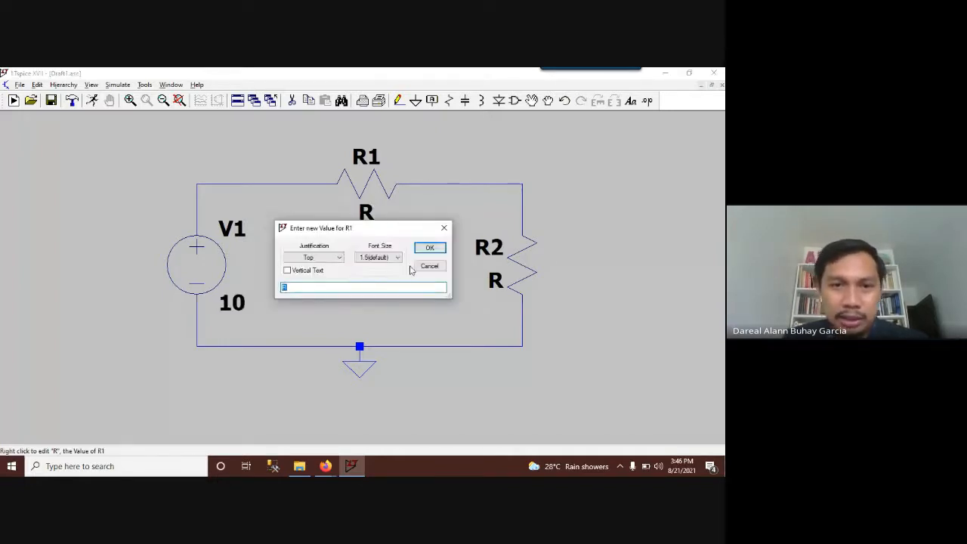
key(Escape)
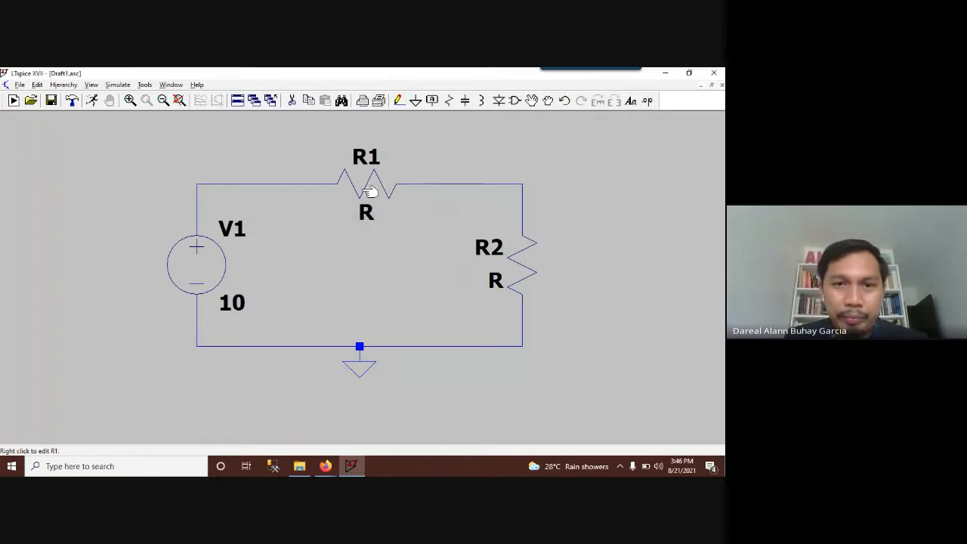
right_click(369, 192)
key(Escape)
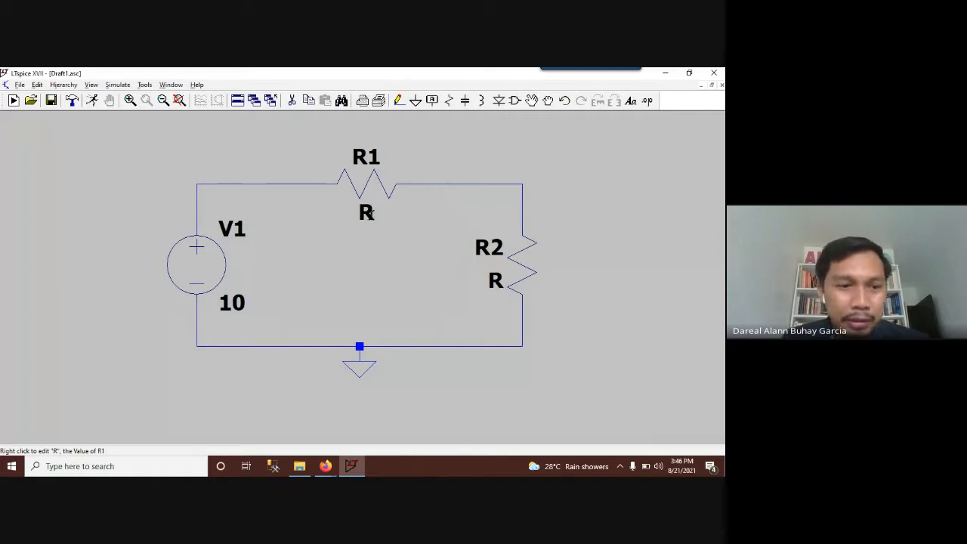
right_click(366, 213)
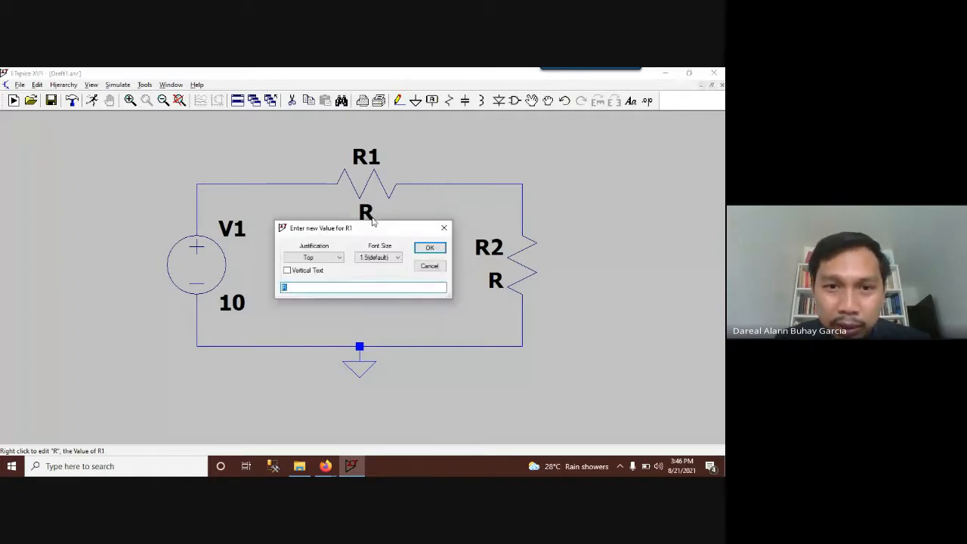
key(Escape)
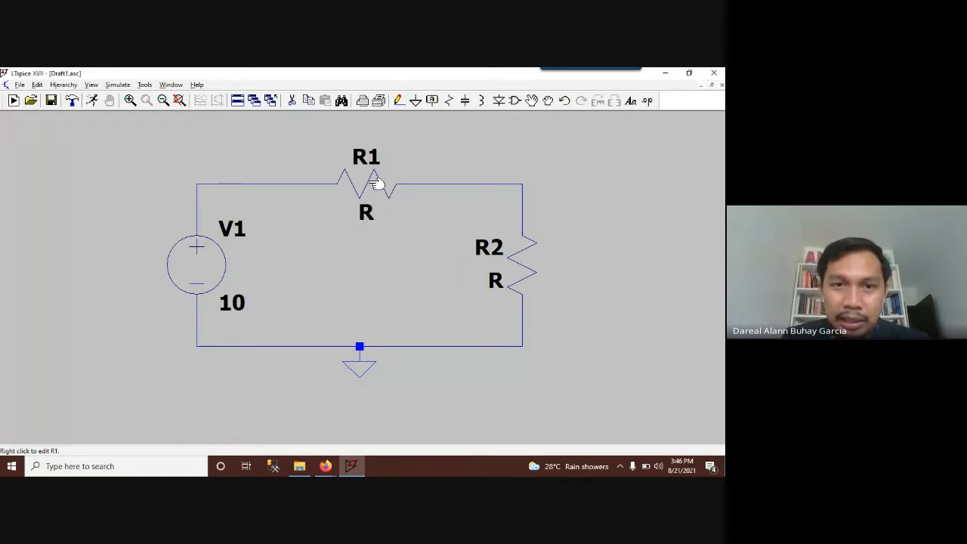
Set the resistance of R1 to 7 Ω and the resistance of R2 to 5 Ω.
right_click(376, 183)
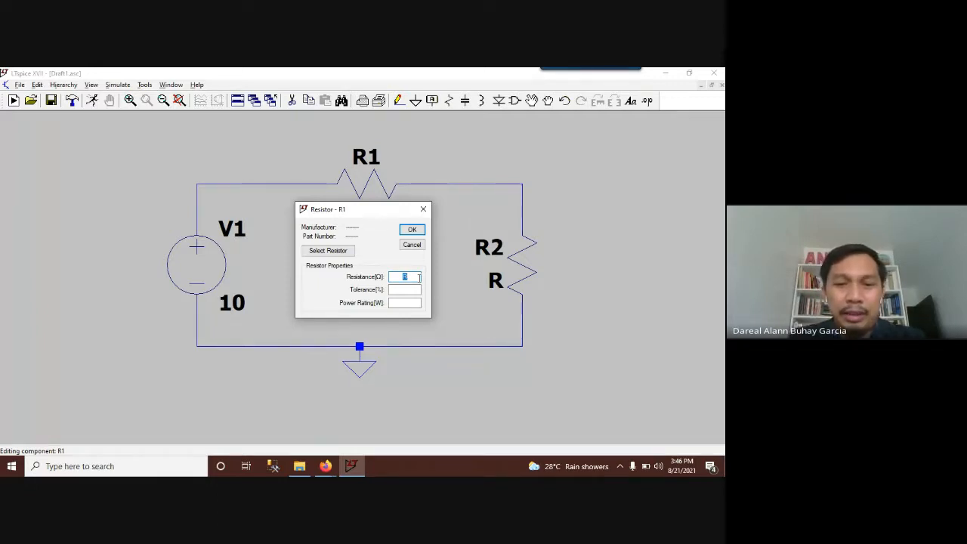
text(7)
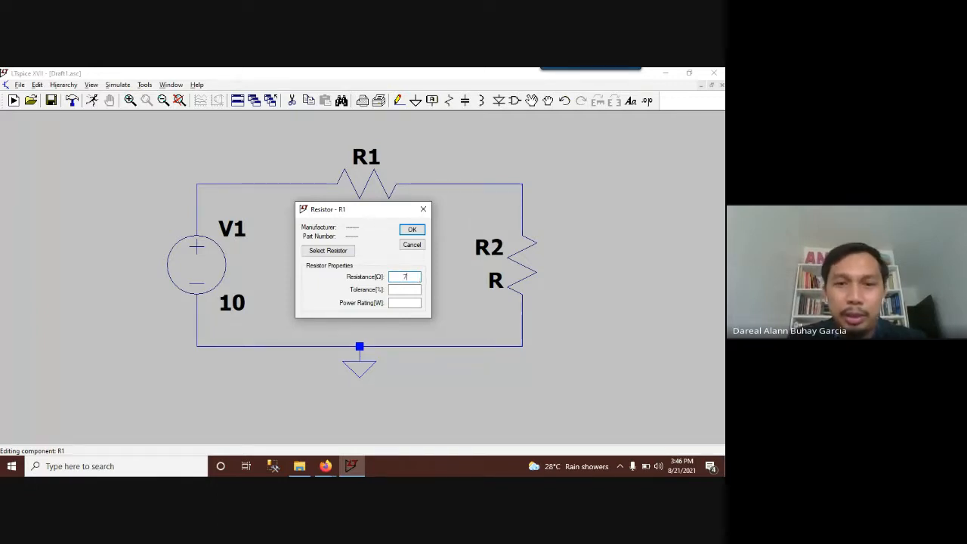
click(412, 230)
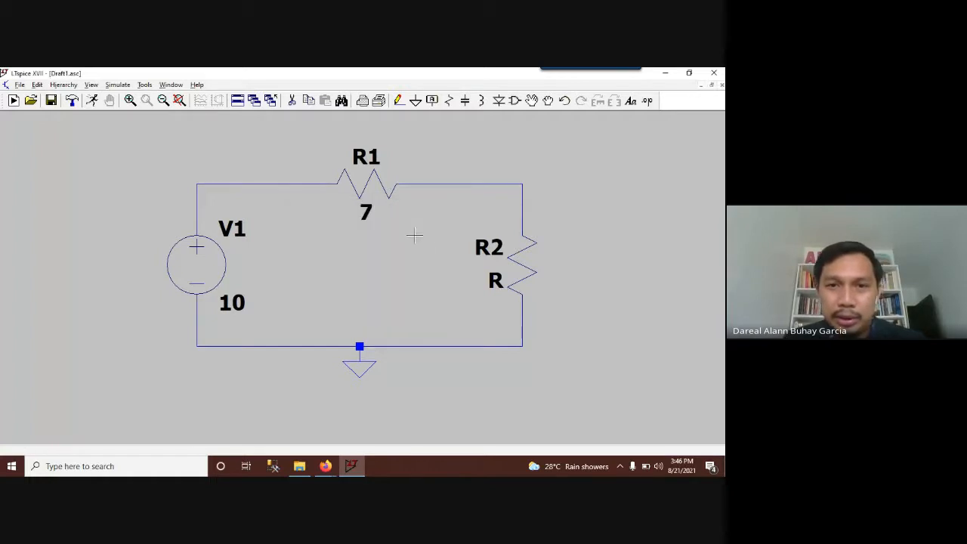
right_click(523, 273)
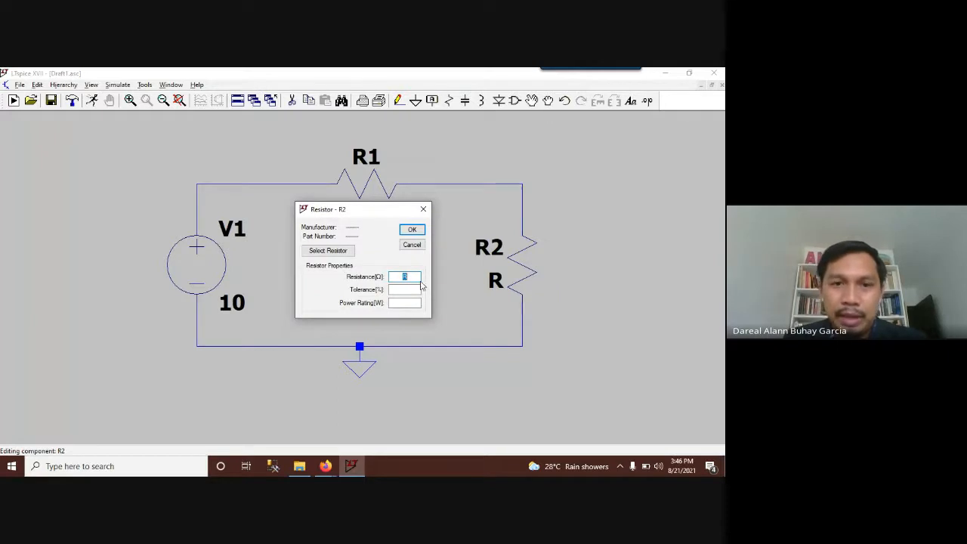
text(5)
click(412, 230)
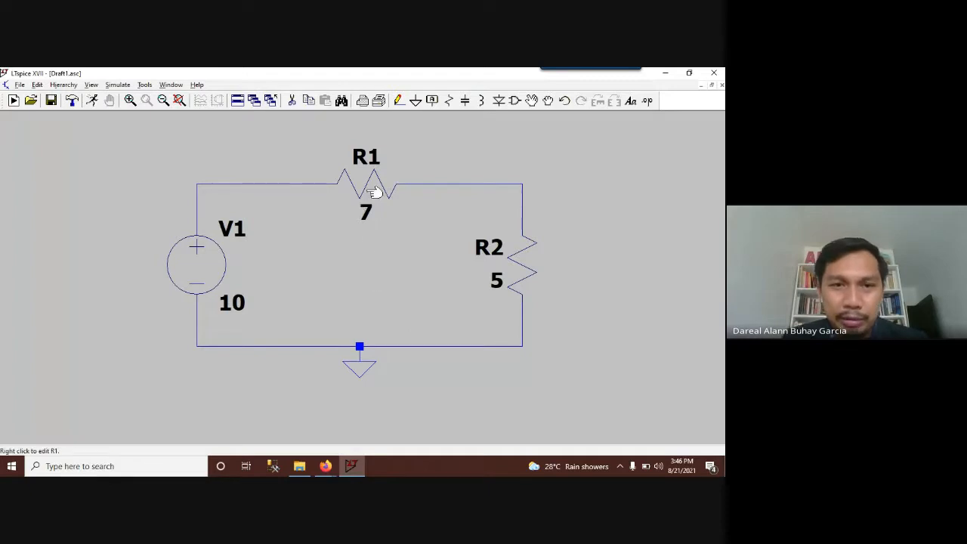
Change the DC value of voltage source V1 to 12 V.
right_click(210, 282)
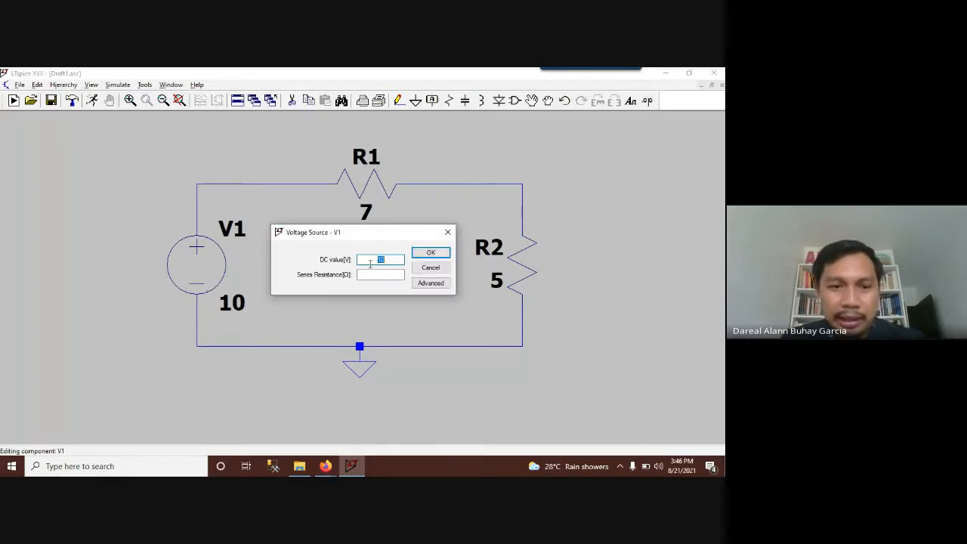
text(12)
click(427, 256)
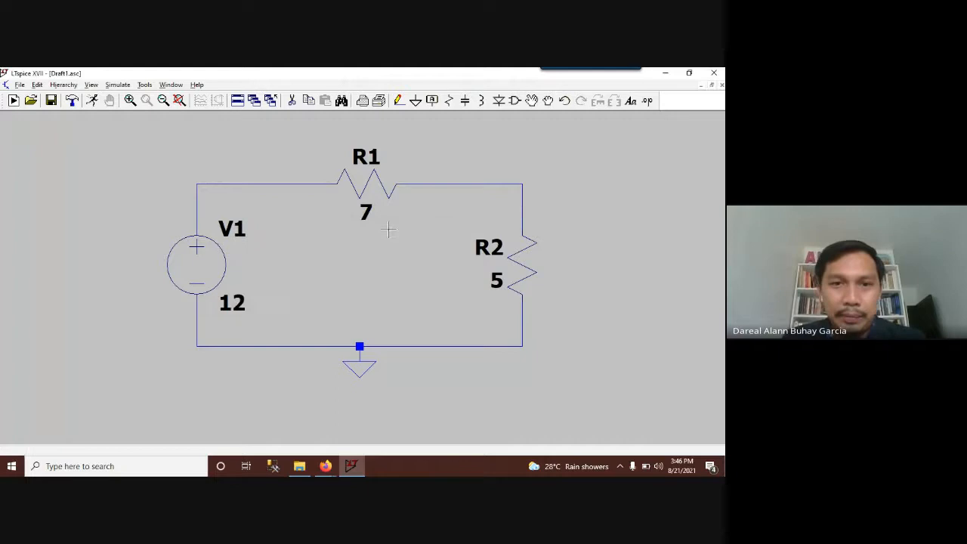
Set the resistance of R1 to 6 Ω and the resistance of R2 to 4 Ω.
right_click(376, 191)
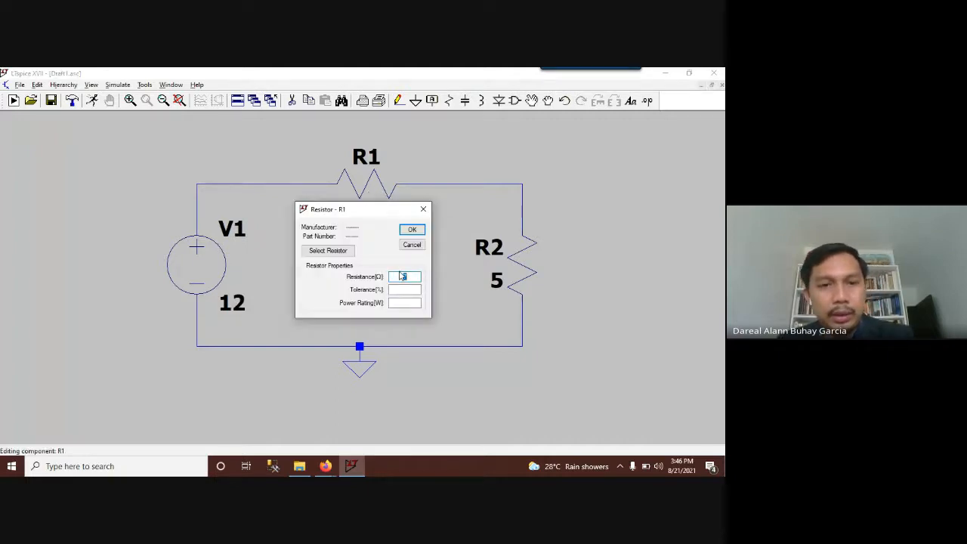
text(6)
click(412, 228)
right_click(516, 272)
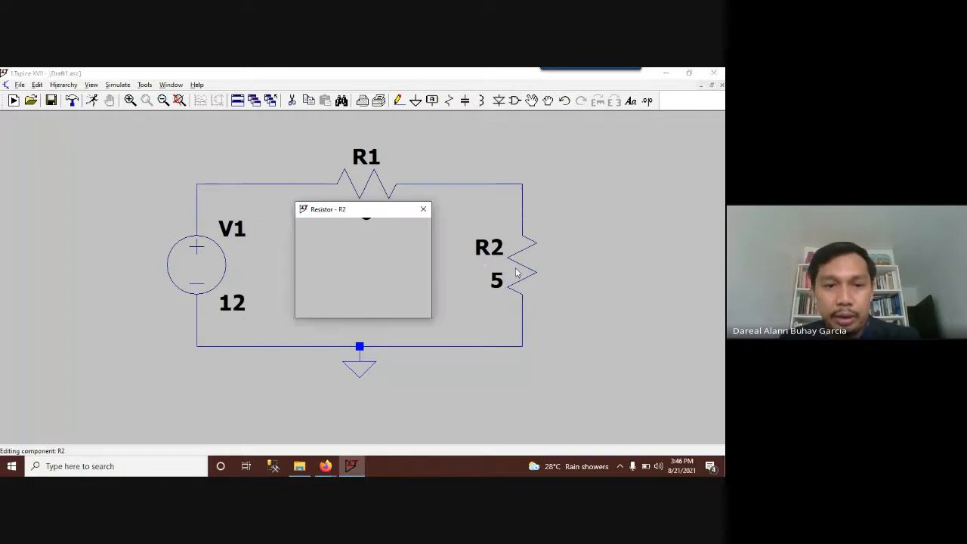
text(4)
click(410, 229)
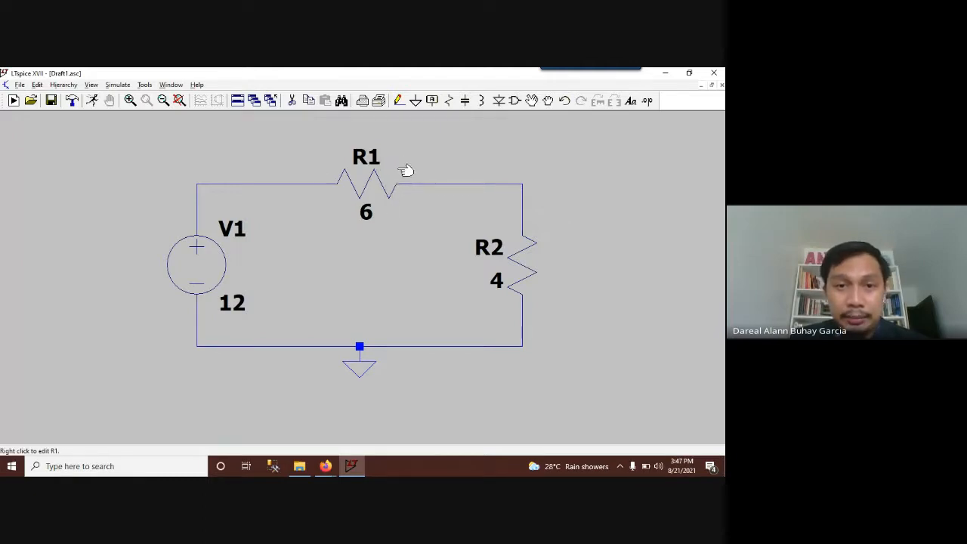
click(12, 466)
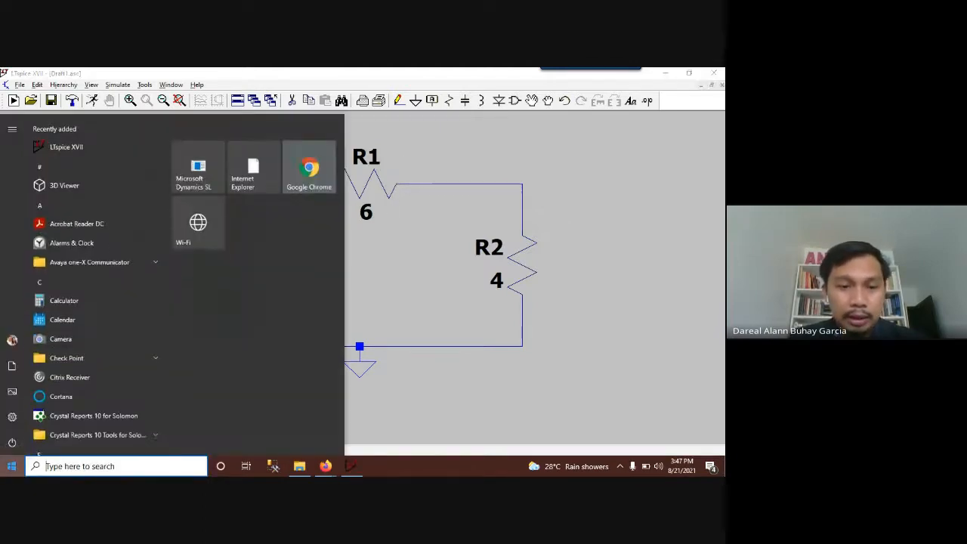
text(calc)
key(Return)
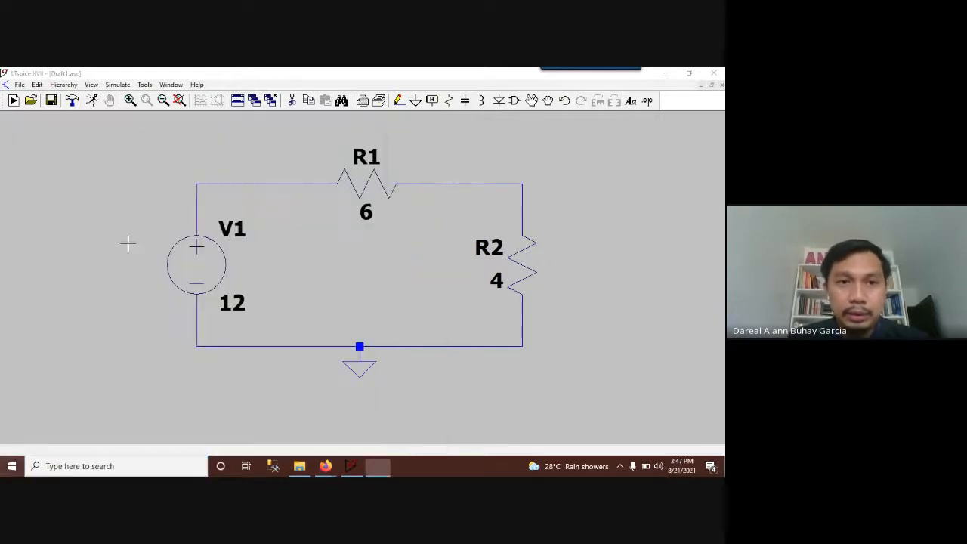
click(636, 141)
Open Notepad, narrow its window and place it beside R2 so the whole circuit stays in view.
key(super)
text(n)
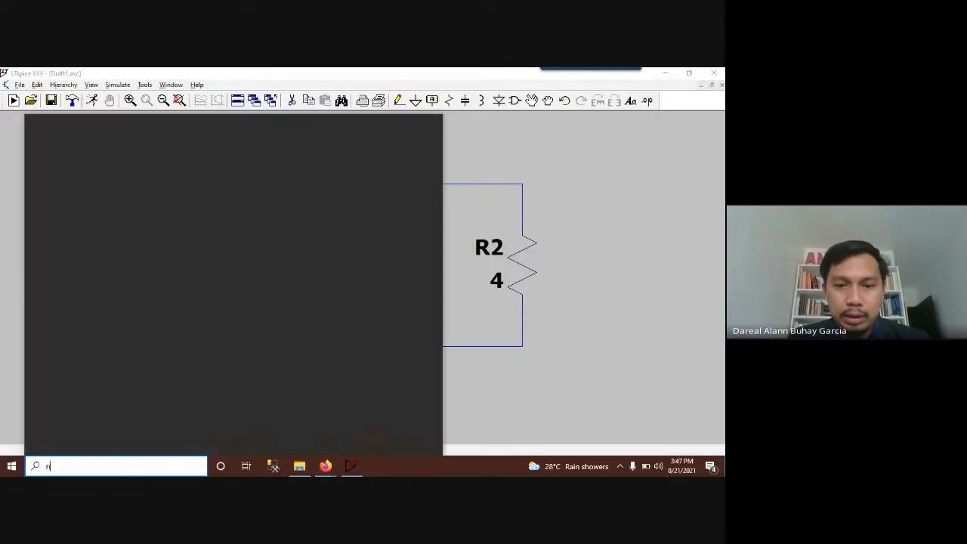
text(ote)
key(Return)
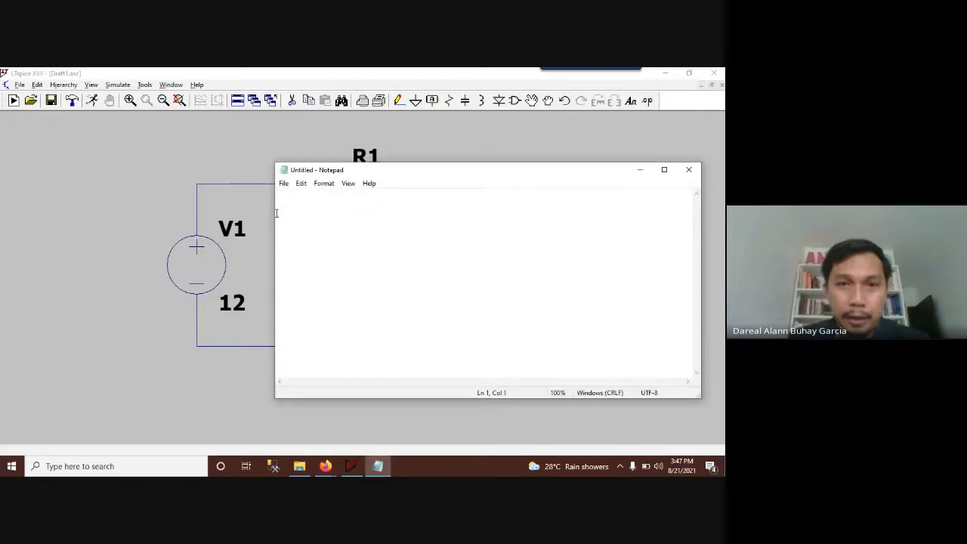
drag(274, 216, 537, 215)
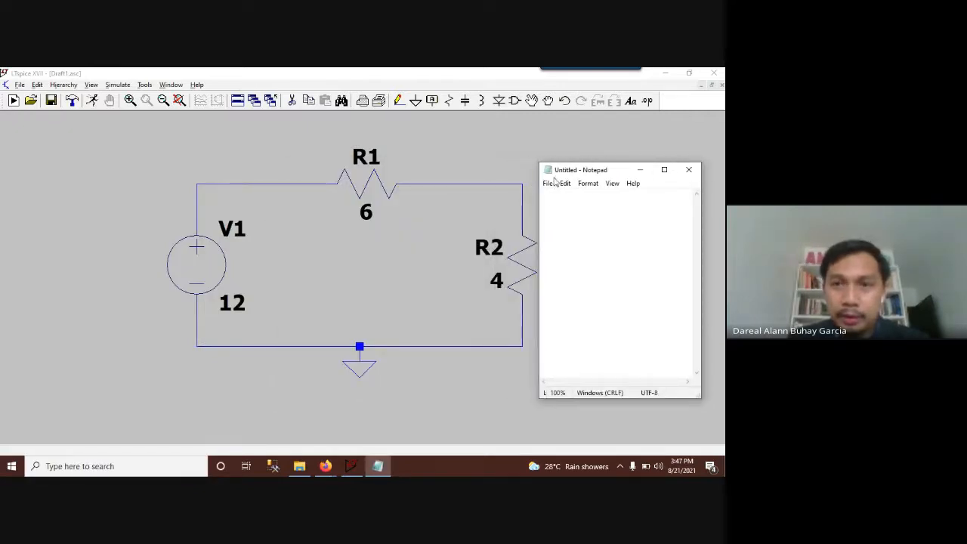
drag(572, 172, 596, 146)
Write the total resistance calculation "RT = 6 + 4 = 10" in the empty note.
text(RT )
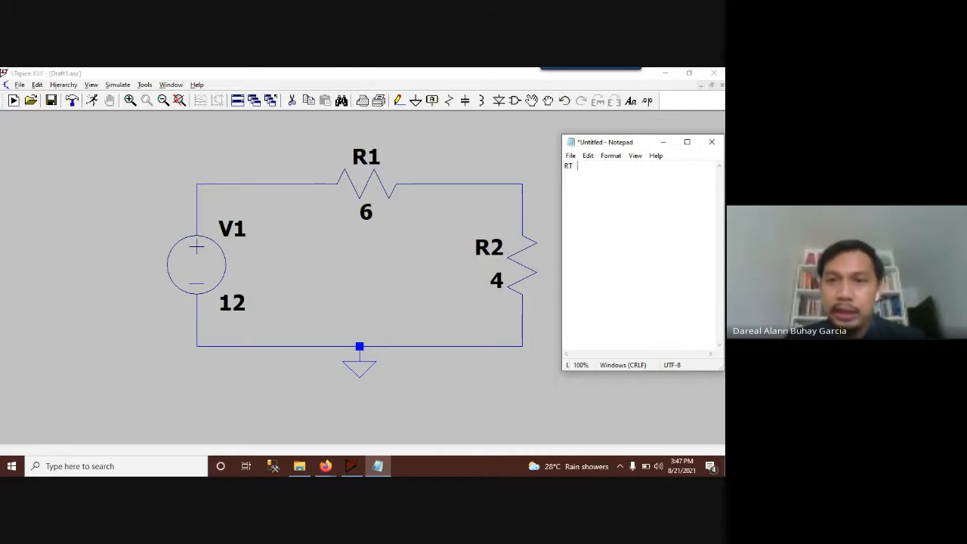
text(= 6 +)
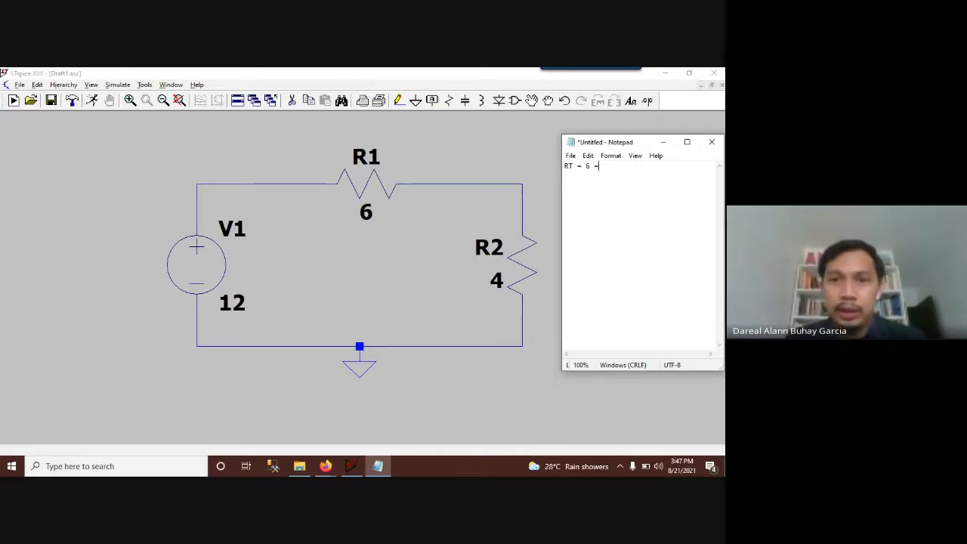
key(BackSpace)
key(BackSpace)
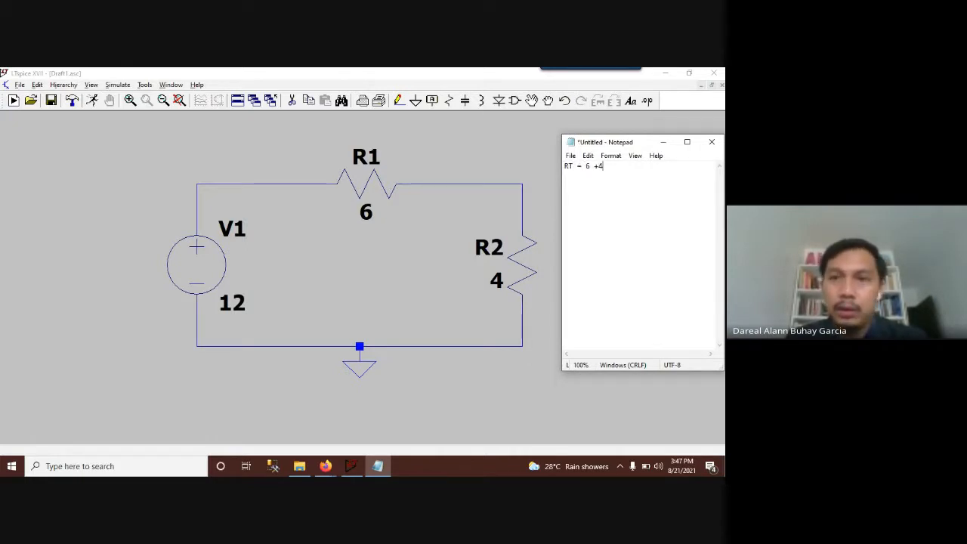
text(4 +)
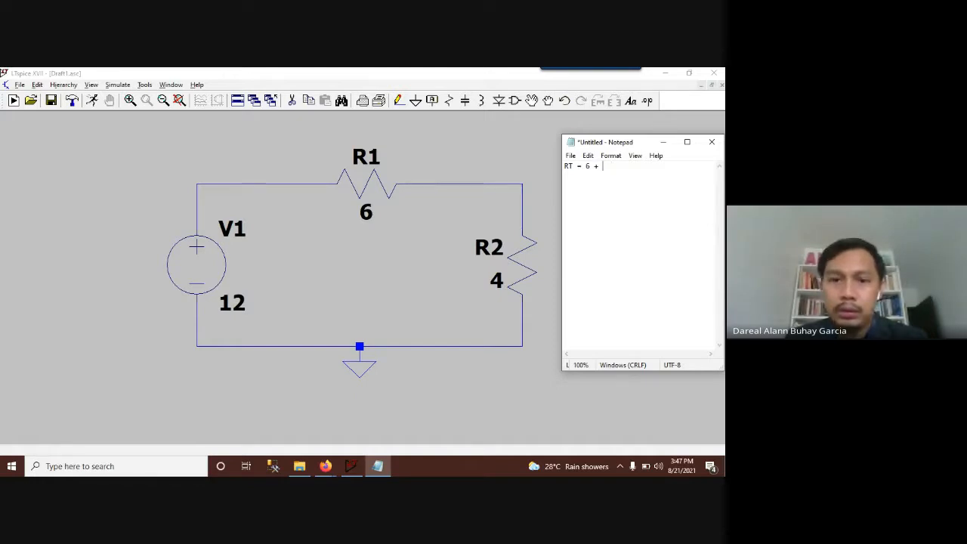
text( 10)
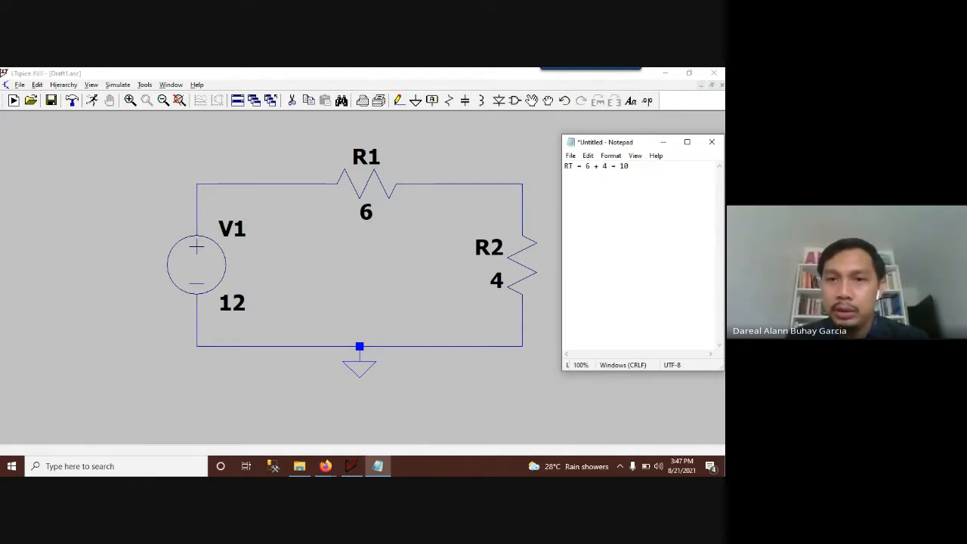
key(Return)
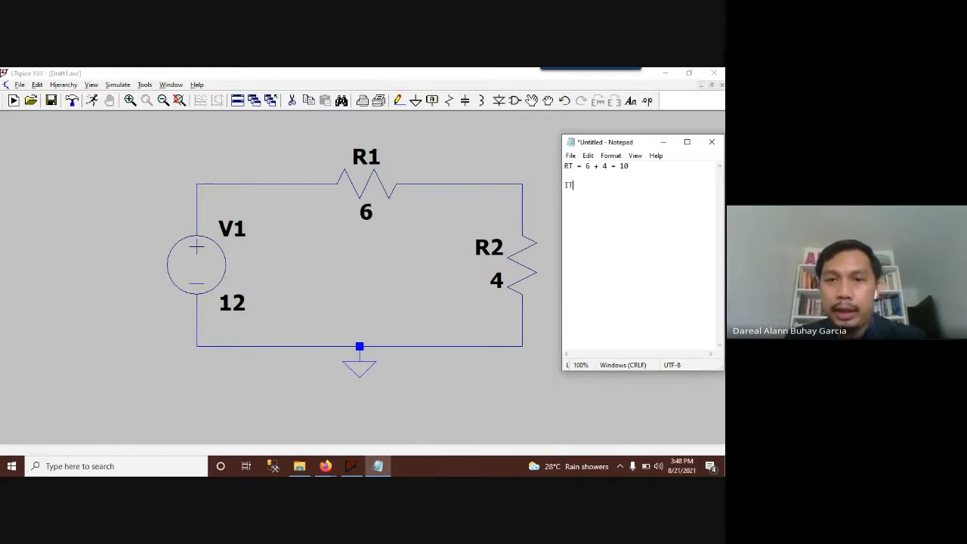
Write the total current as "IT = 12/10 = 1.2 A" and add the unit "Ohms" to the RT line.
text(IT = )
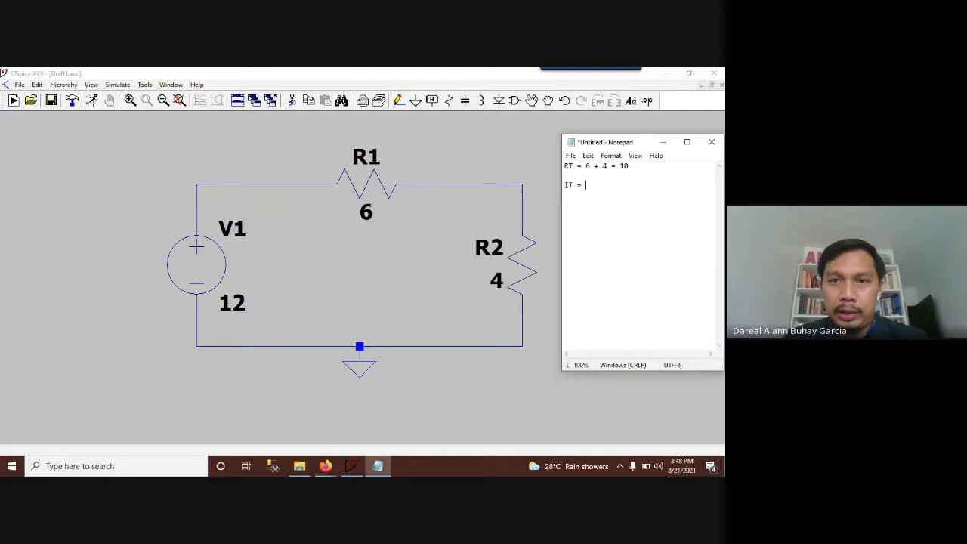
text(12/10 = 1.2 V)
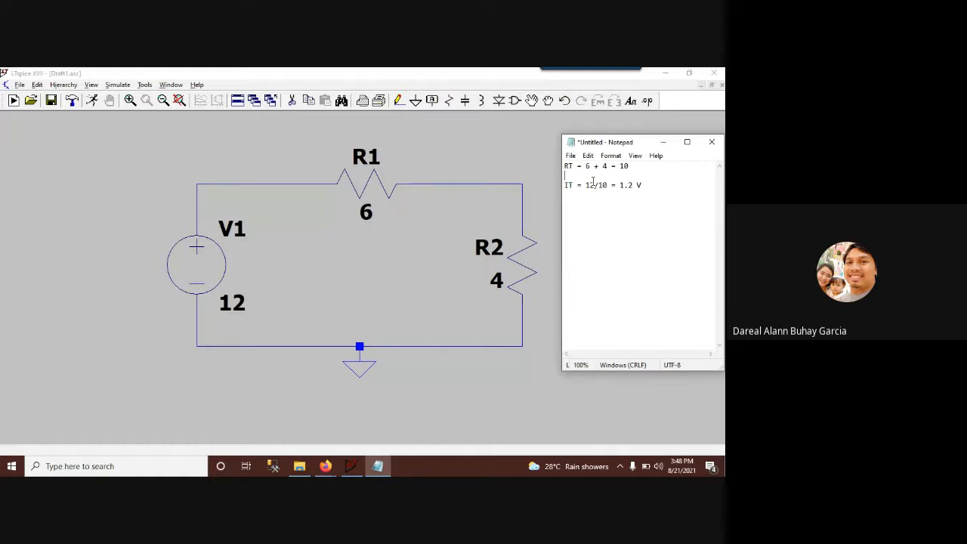
text(m)
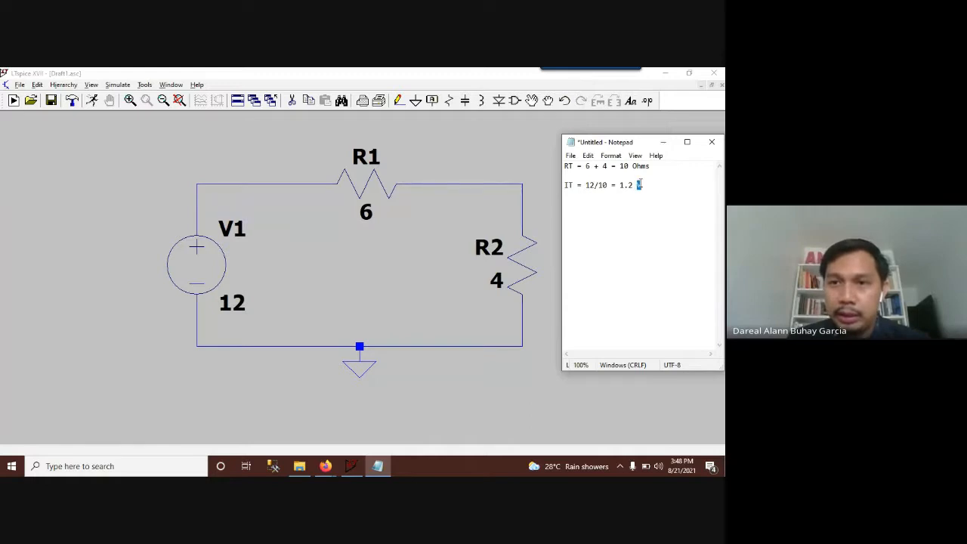
text(A)
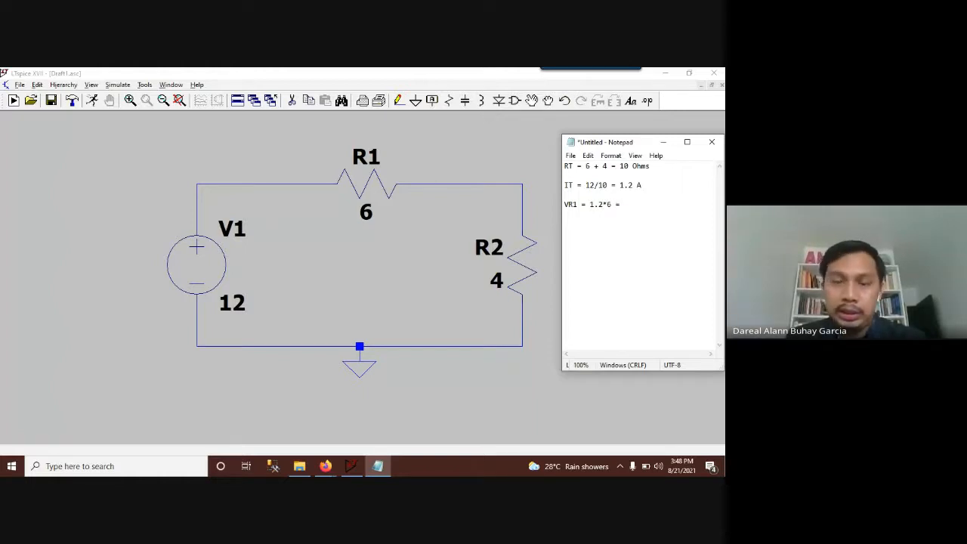
Write R1's voltage drop as "VR1 = 1.2*6 = 7.2 V" below the current calculation.
text(.2 )
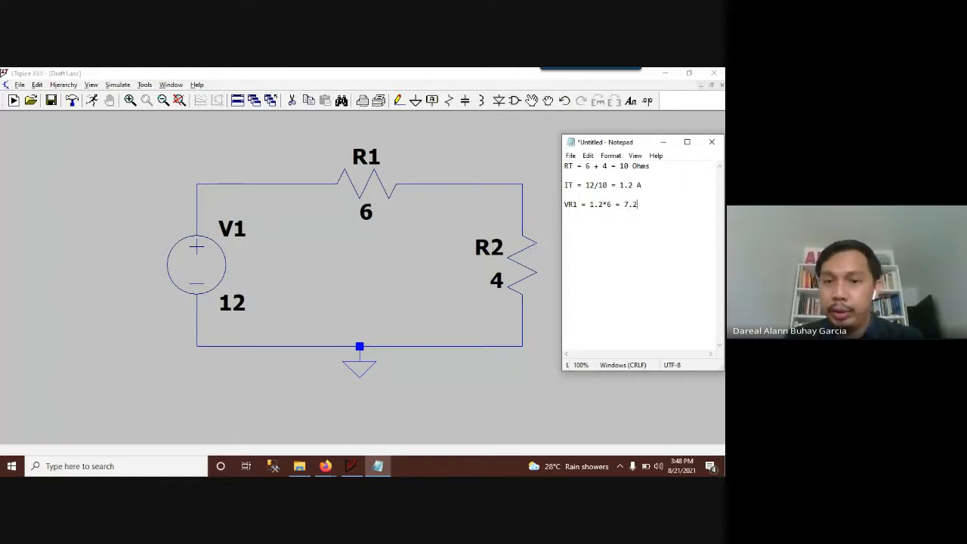
text(V)
key(Return)
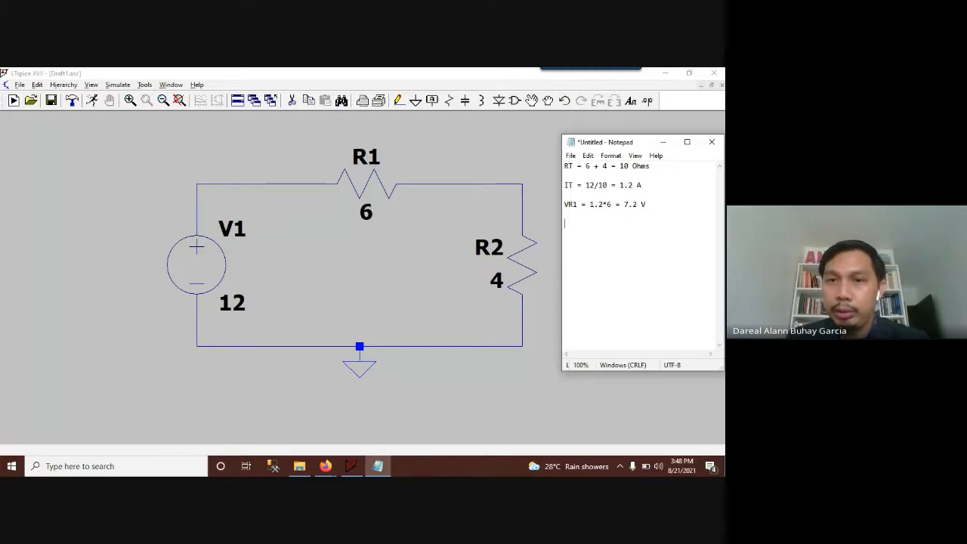
Write R2's voltage drop as "VR2 = 1.2*4 = 4.8 V" on a separate line below VR1.
key(Return)
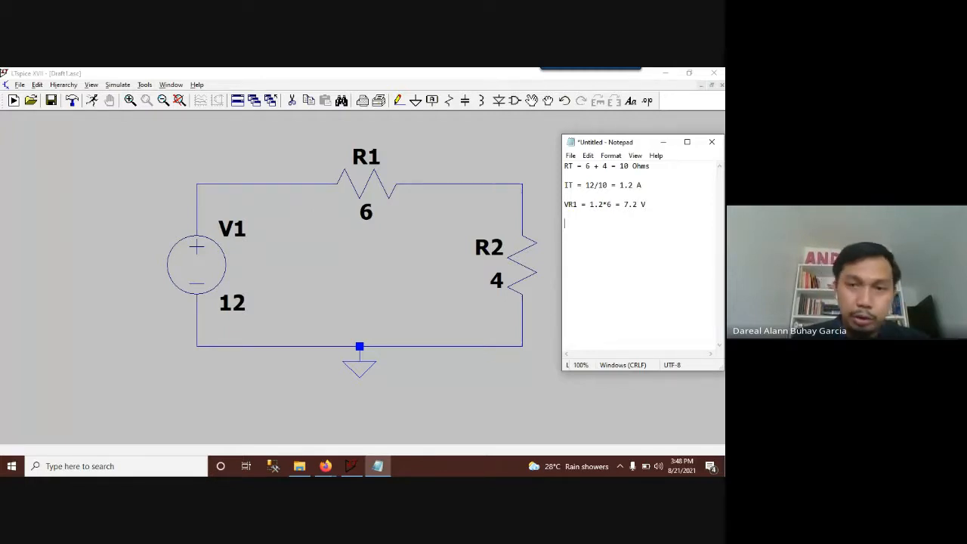
text(VR2)
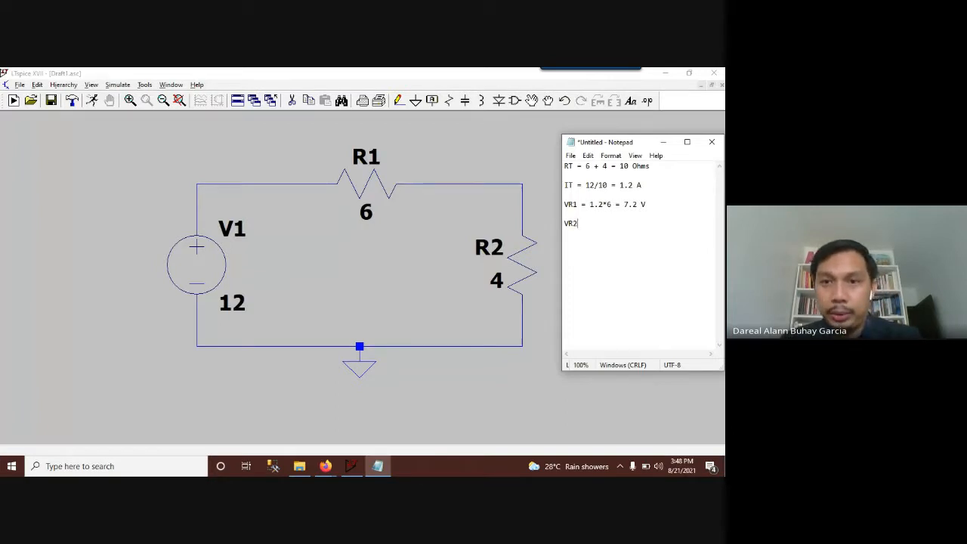
text( = )
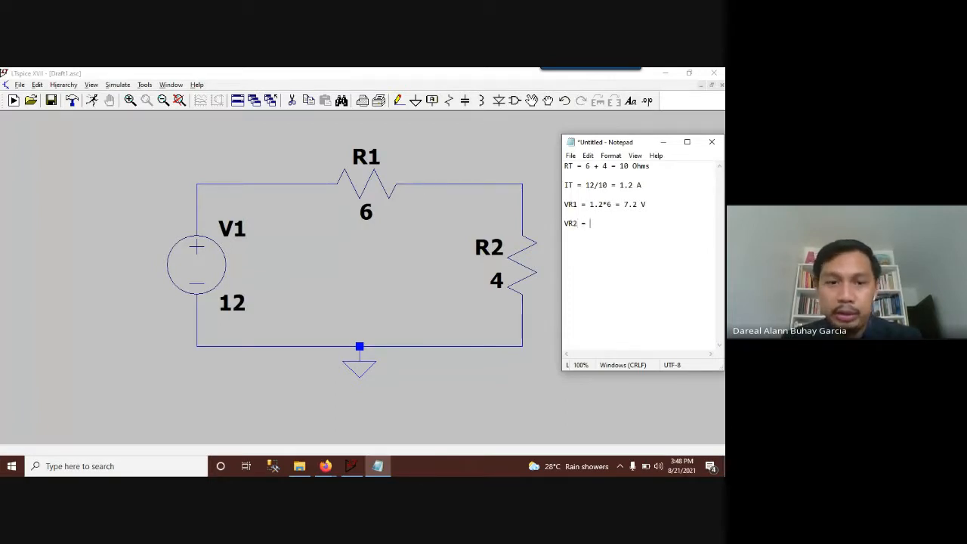
text(4*)
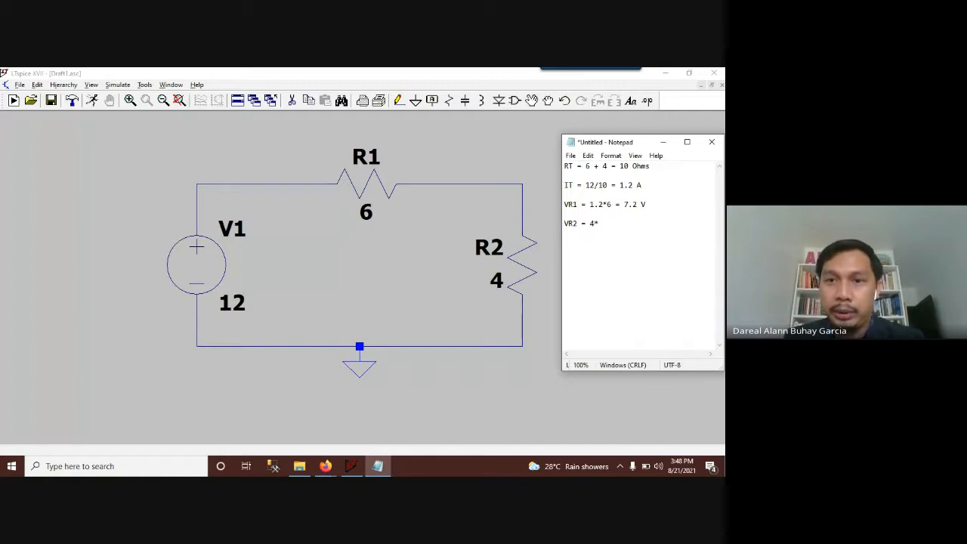
key(BackSpace)
key(BackSpace)
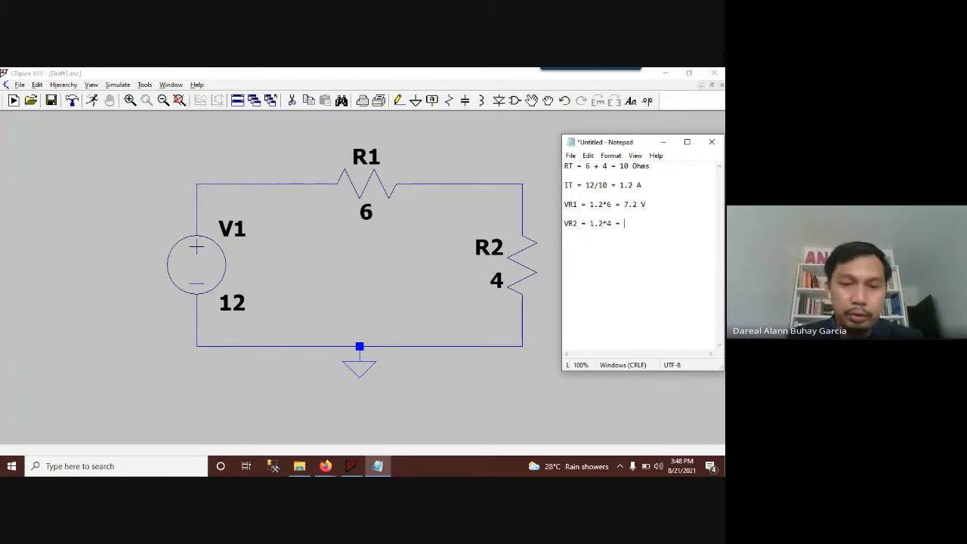
text(1.2*4 = 4.8 V)
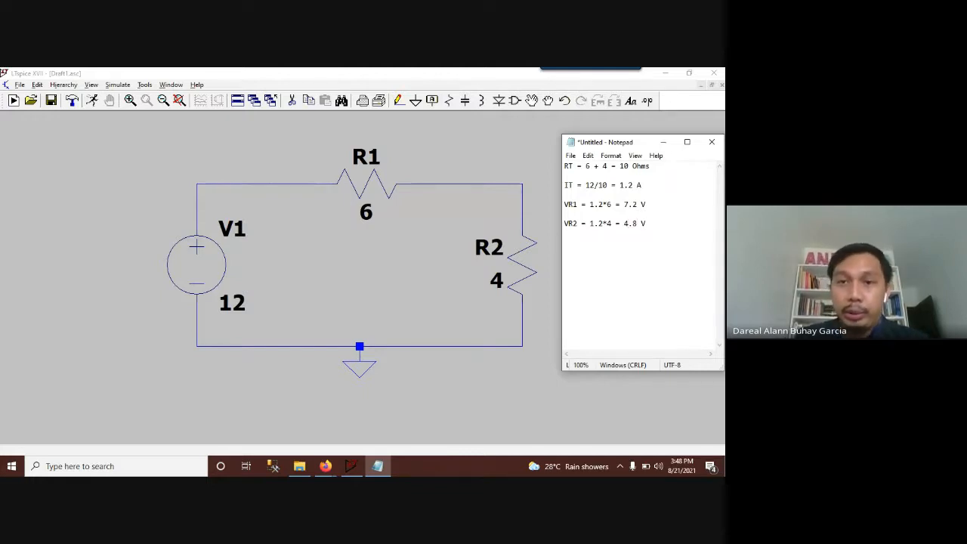
Recheck the calculated values in the note, and minimize it to return to the LTspice schematic.
click(662, 143)
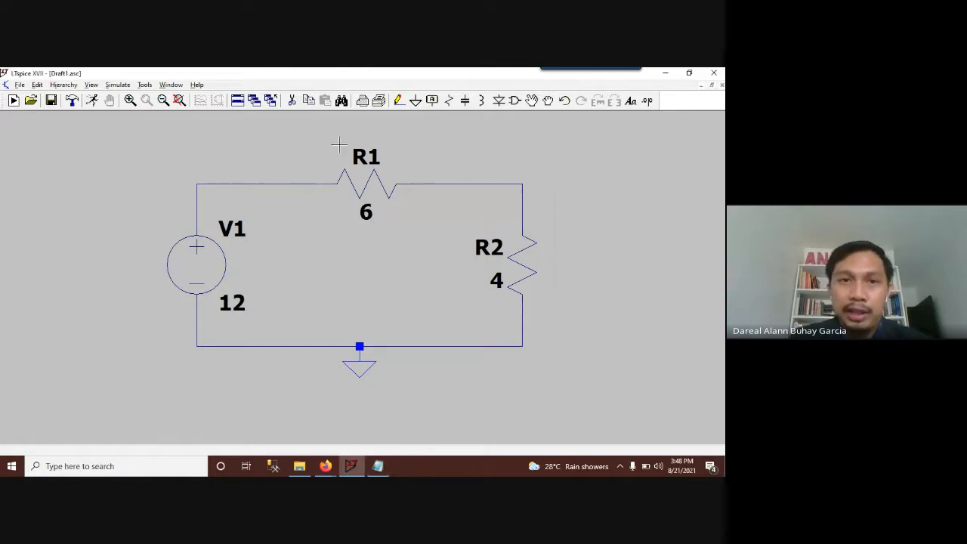
click(377, 466)
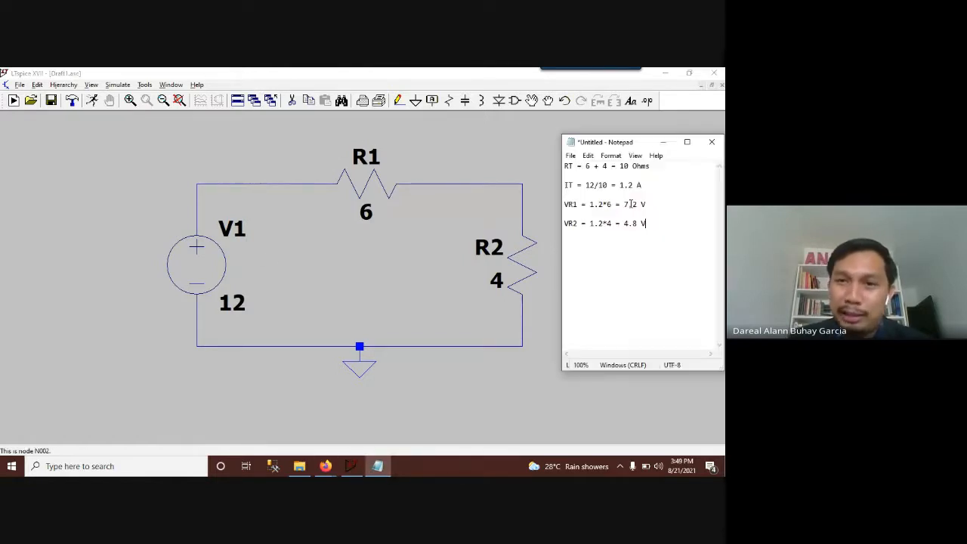
click(673, 145)
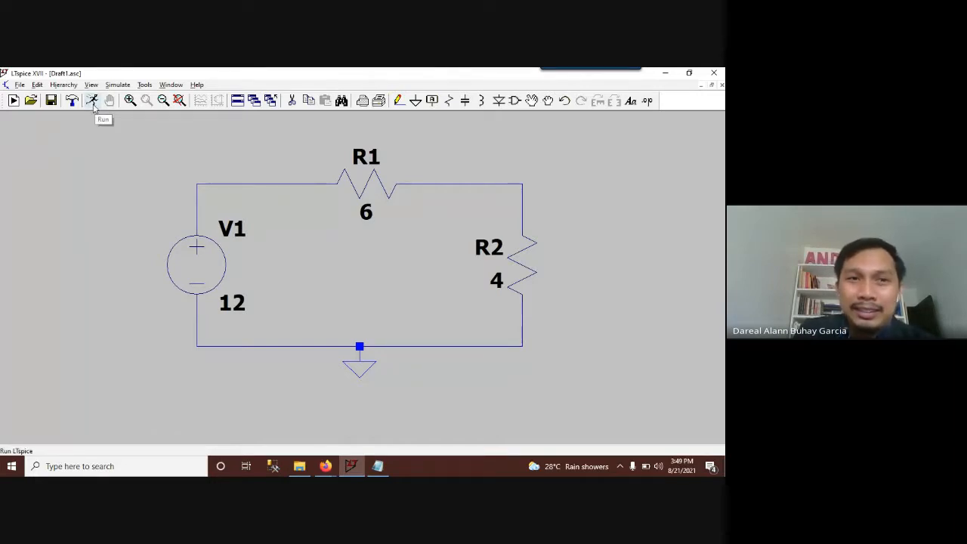
Look through the simulation types on offer, including transient, AC analysis, DC sweep, noise, DC transfer and DC operating point, and close the settings.
click(91, 100)
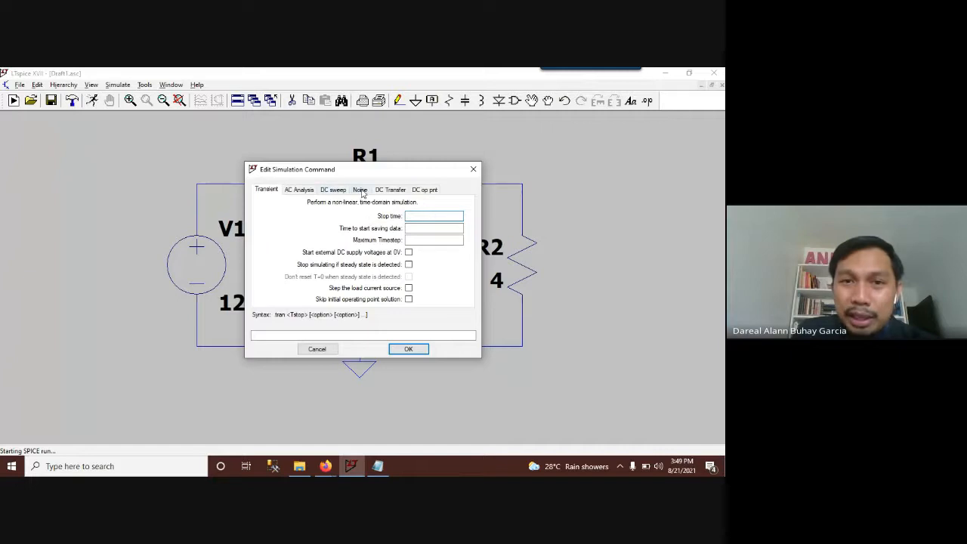
click(310, 190)
click(360, 189)
click(381, 190)
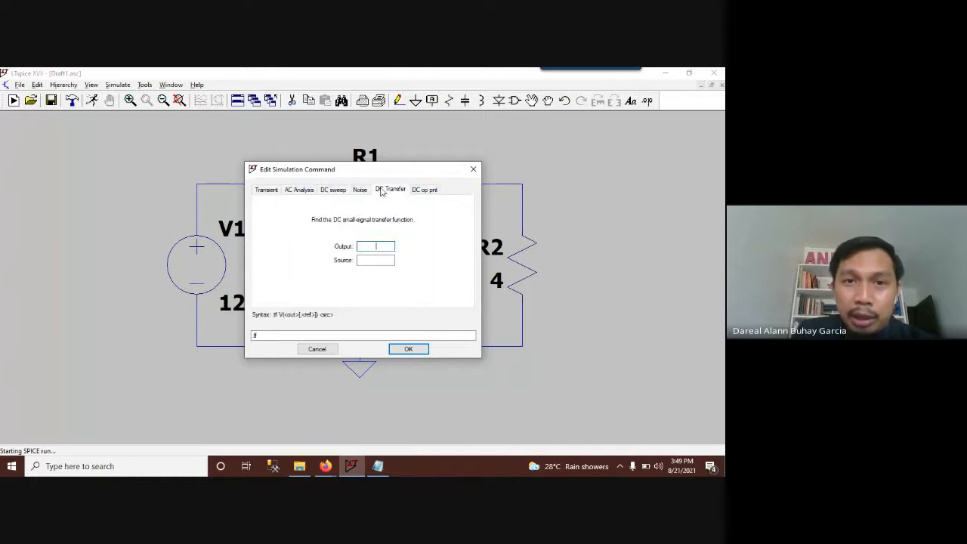
click(423, 190)
click(386, 189)
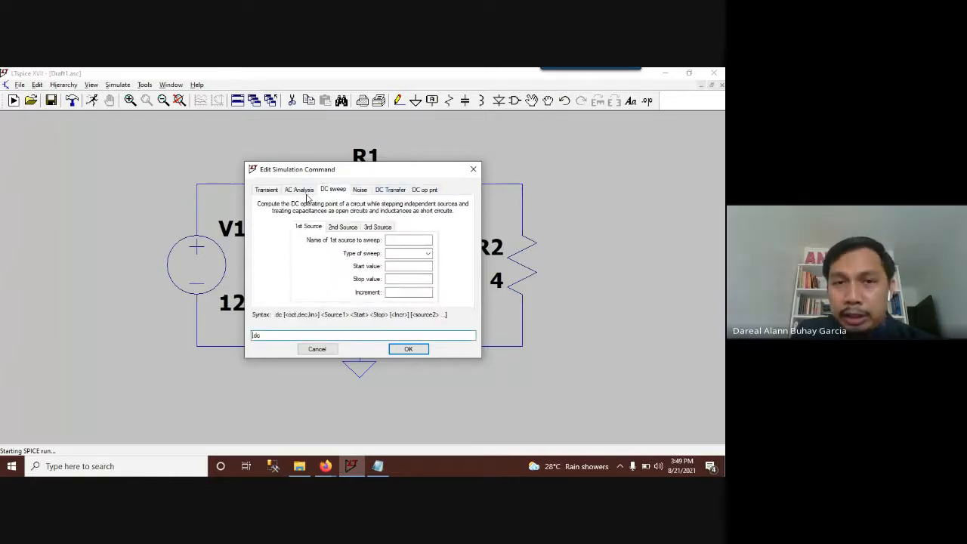
click(272, 192)
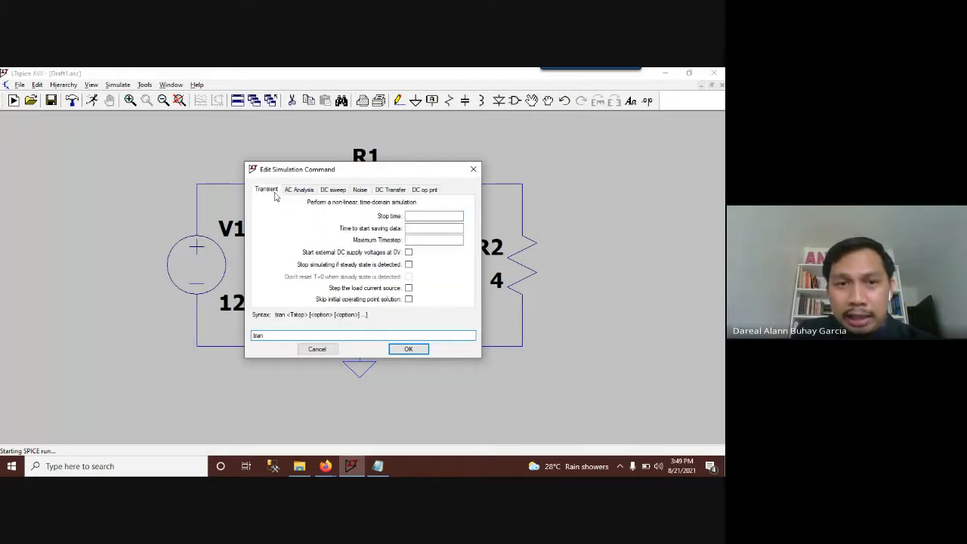
click(290, 192)
click(331, 190)
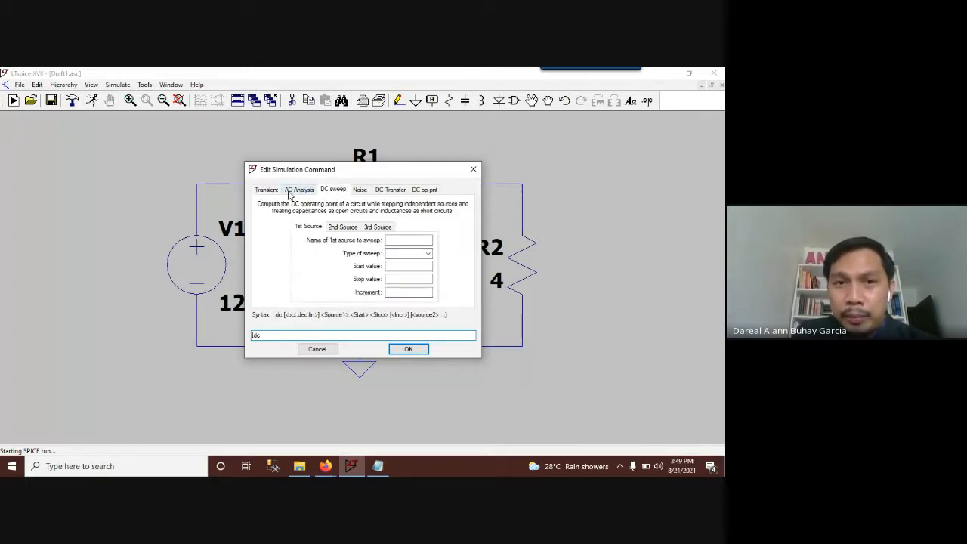
click(299, 191)
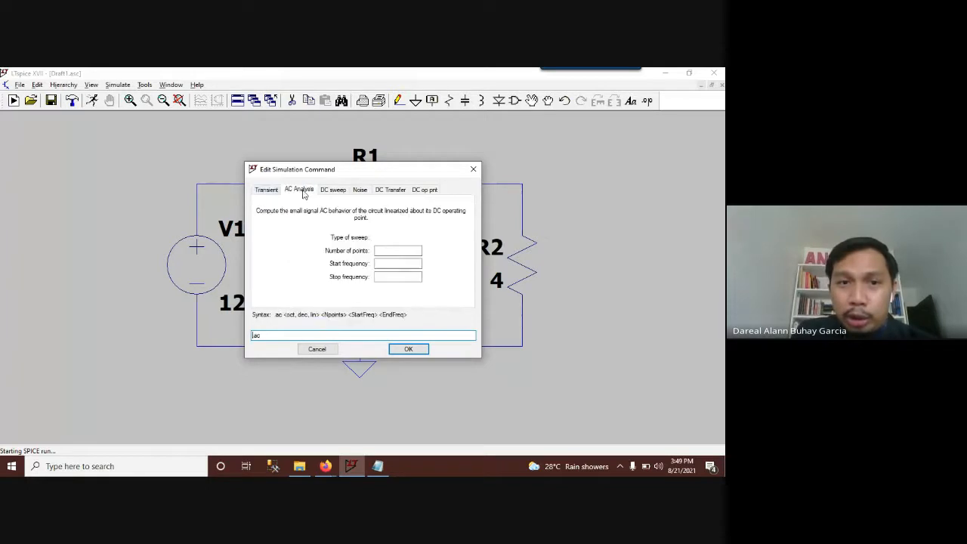
click(269, 195)
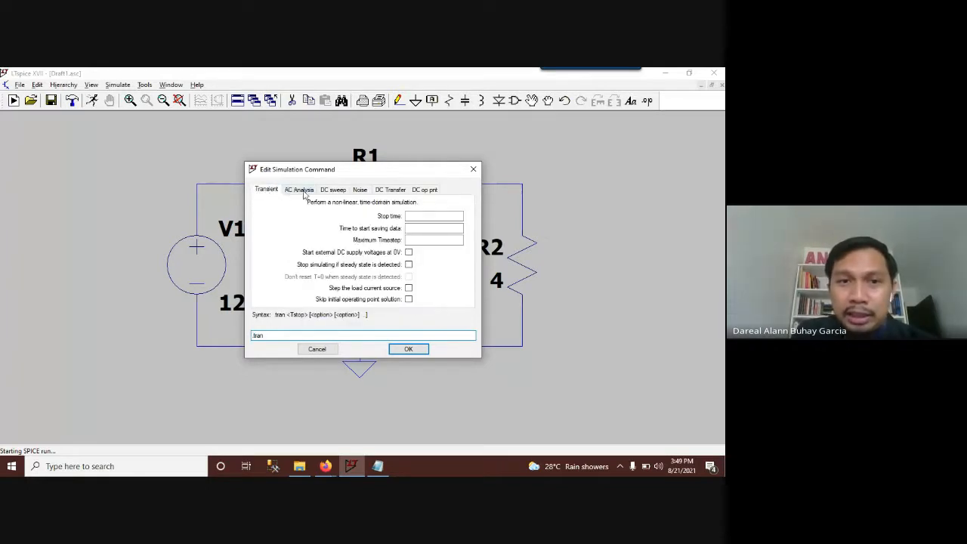
click(298, 192)
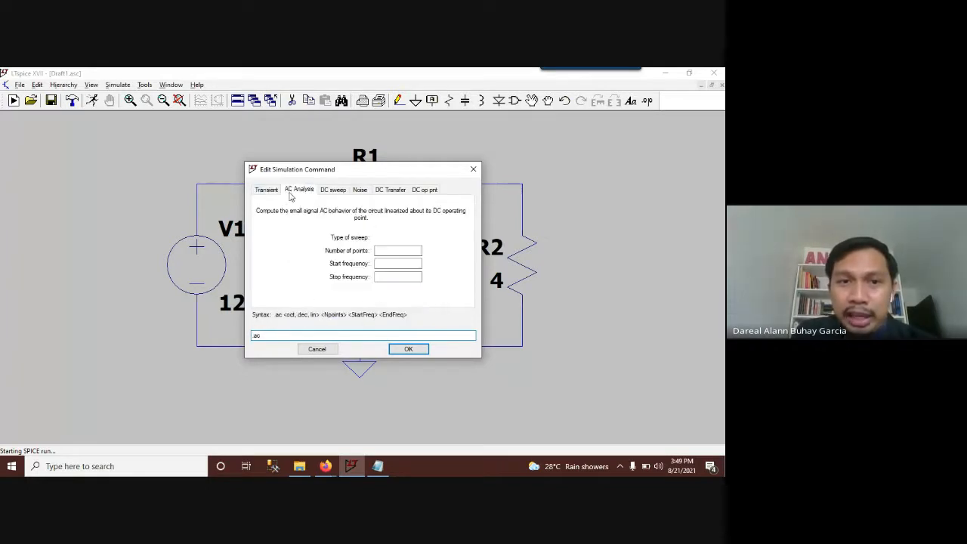
click(419, 191)
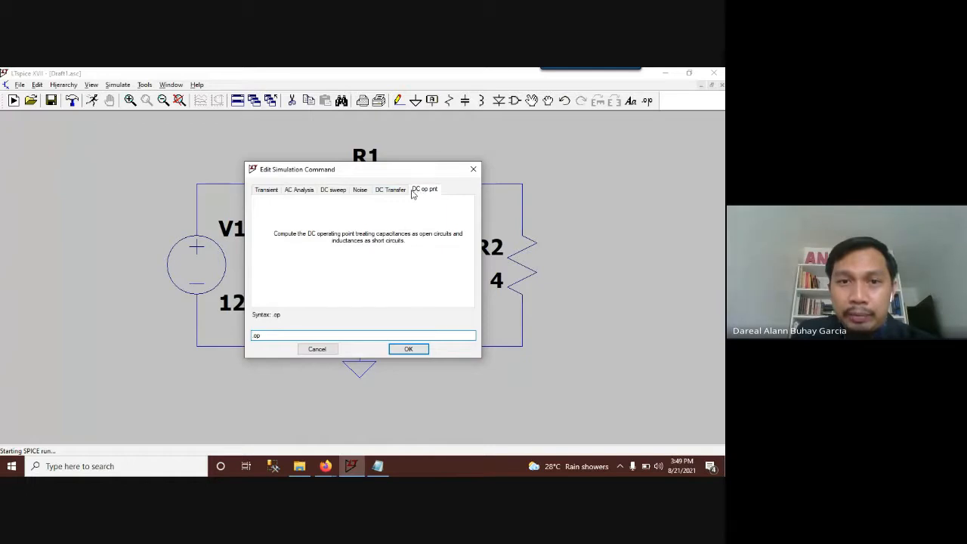
click(359, 190)
click(389, 190)
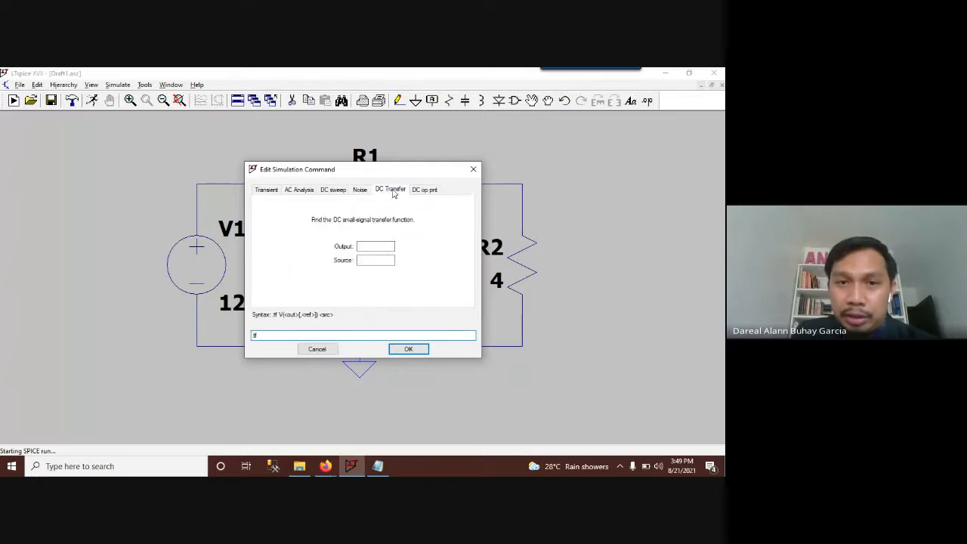
drag(407, 174, 373, 179)
click(654, 179)
click(427, 178)
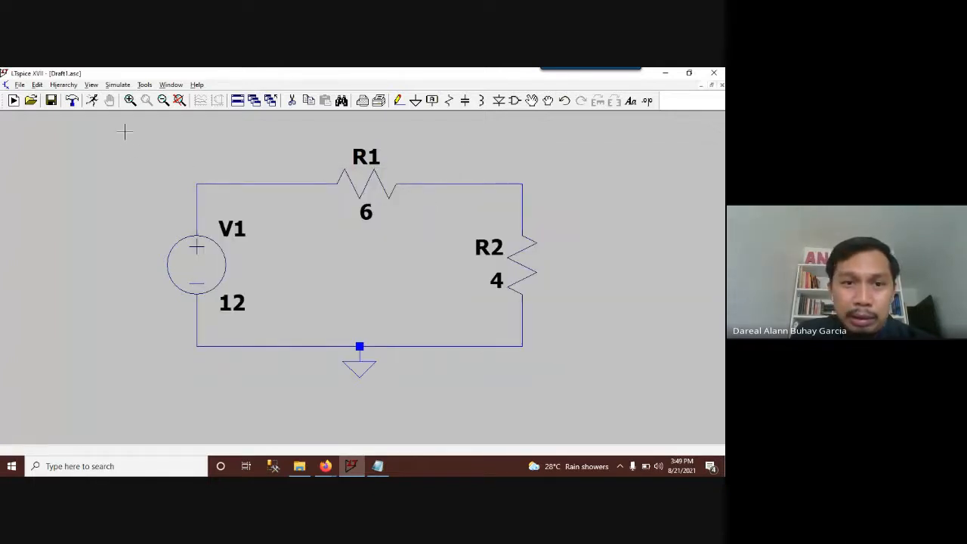
Run a DC operating point analysis of the circuit and place the .op directive below the voltage source.
click(94, 104)
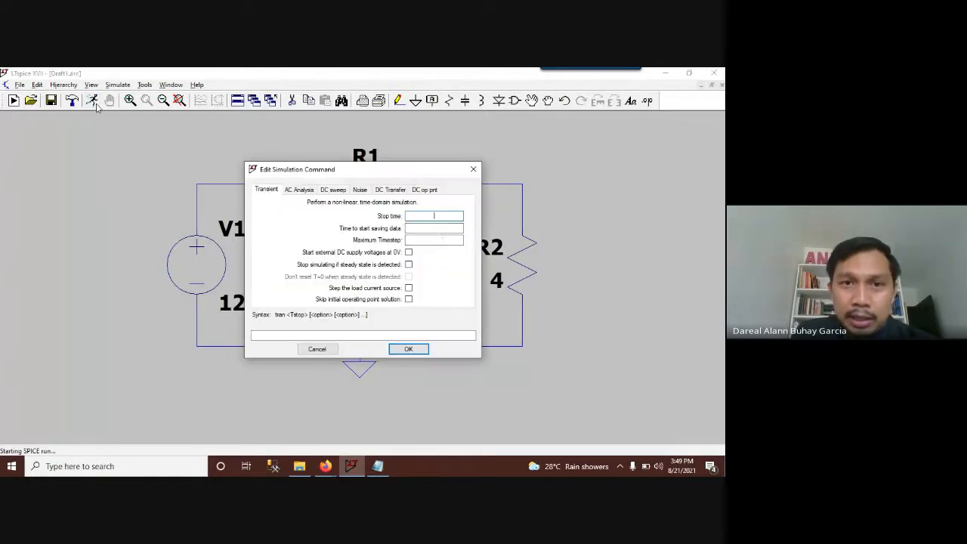
click(425, 190)
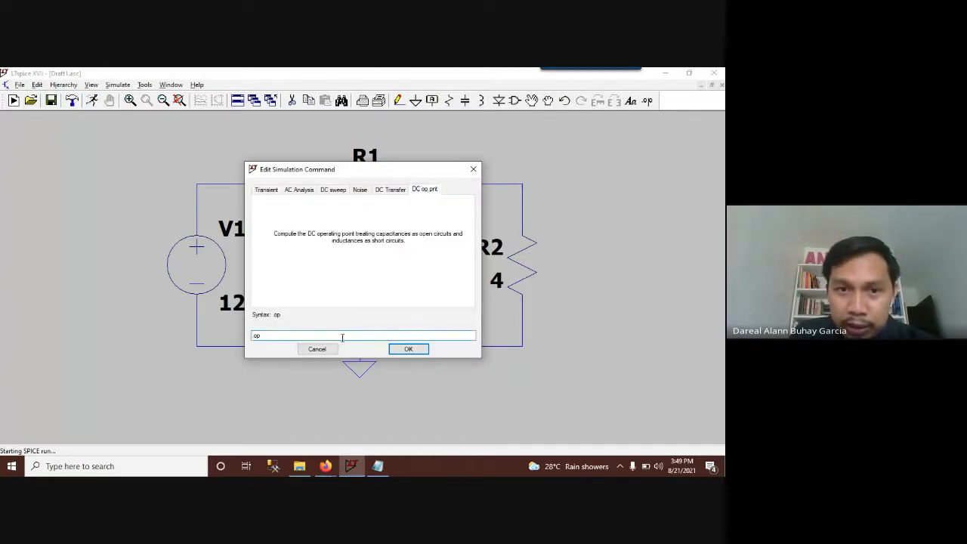
click(408, 349)
click(181, 384)
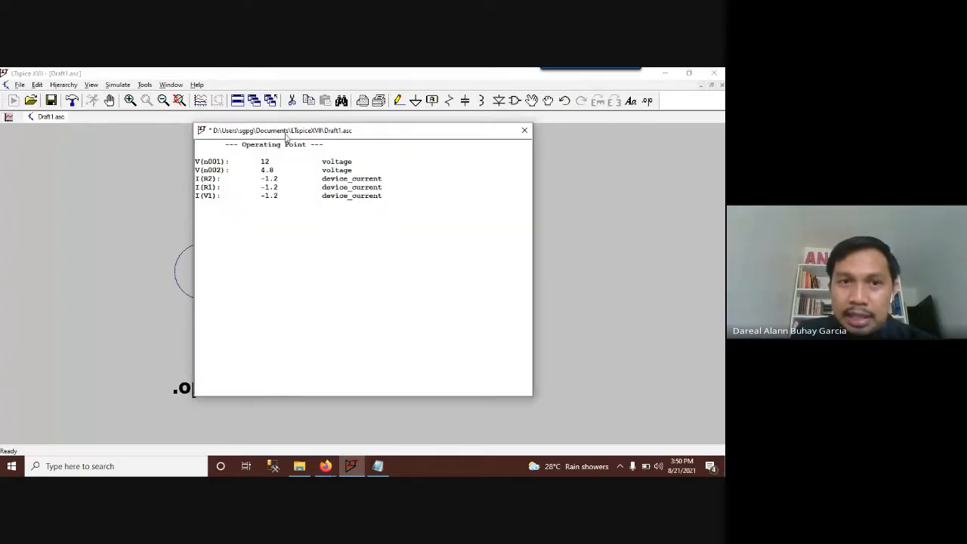
Move the operating point results beside the schematic and examine the voltages at nodes n001 and n002.
drag(296, 131, 333, 148)
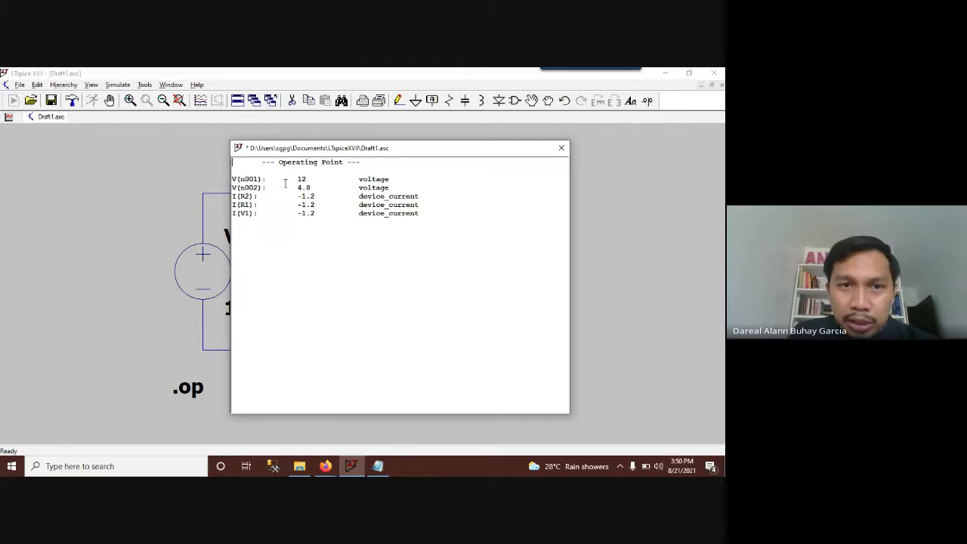
drag(297, 181, 436, 148)
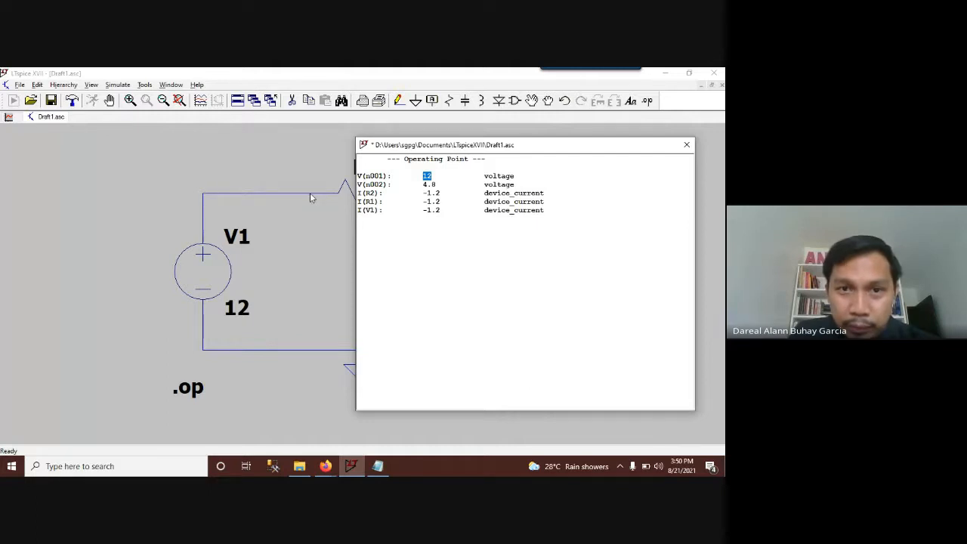
drag(421, 151, 624, 150)
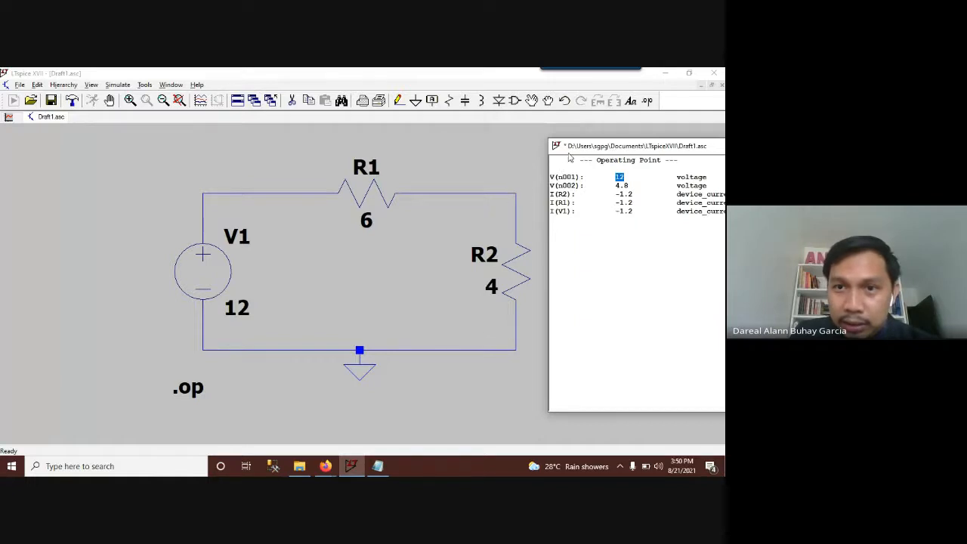
drag(569, 157, 615, 142)
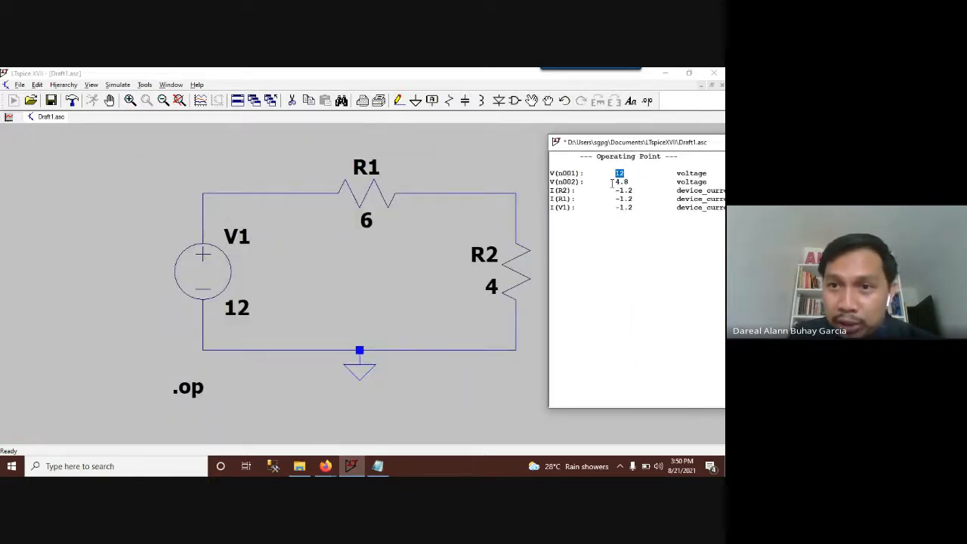
drag(612, 182, 626, 182)
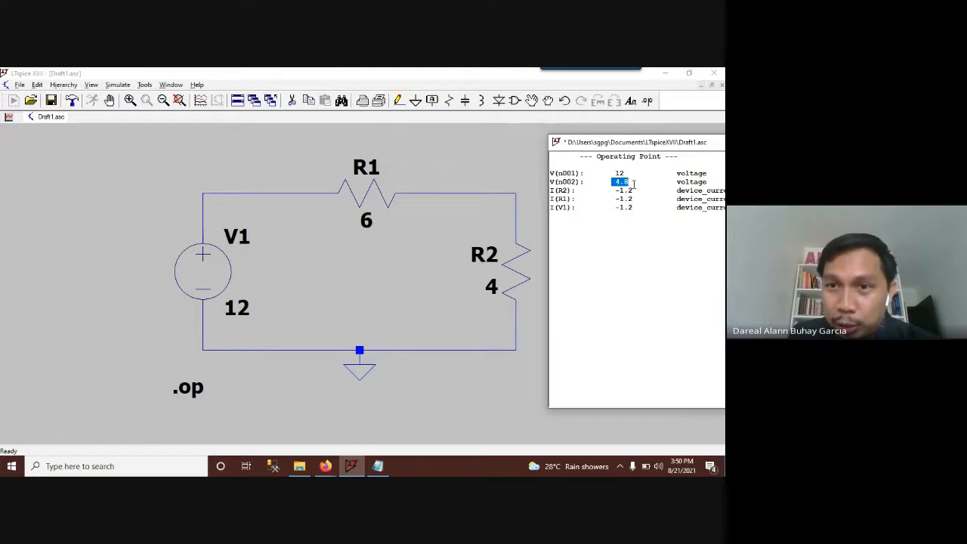
click(631, 182)
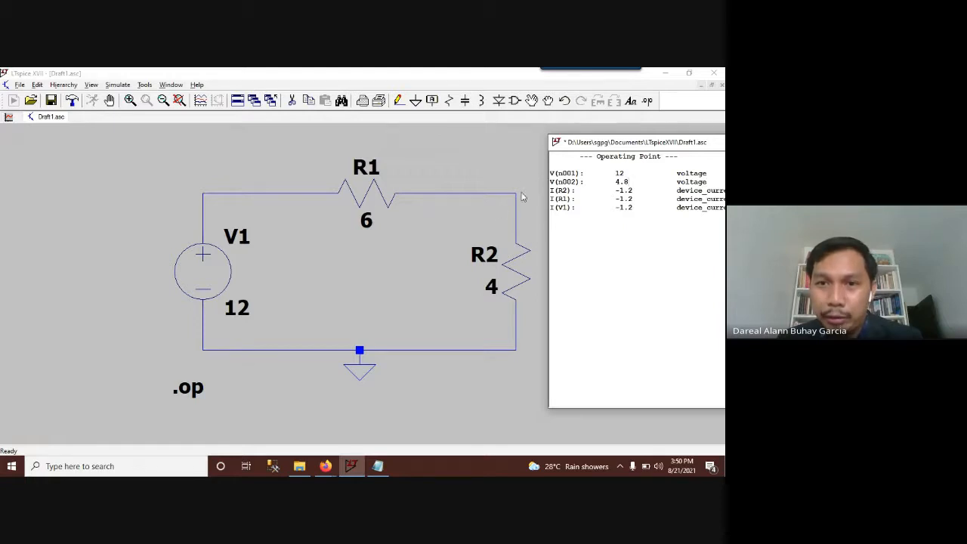
Switch to the Notepad note to compare the calculated VR2 with the simulated node voltage, and minimize the note, keeping it open.
key(alt+Tab)
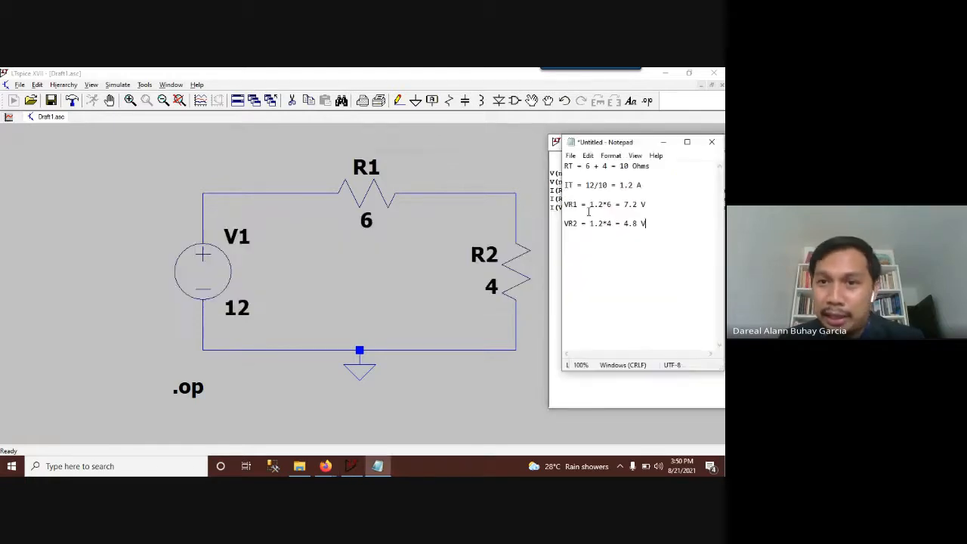
drag(647, 223, 619, 225)
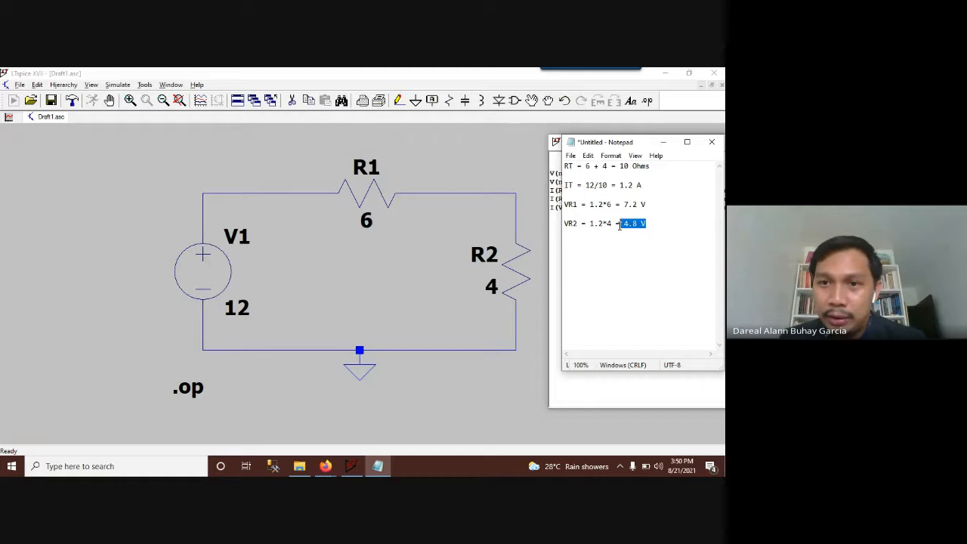
drag(616, 142, 543, 155)
click(624, 154)
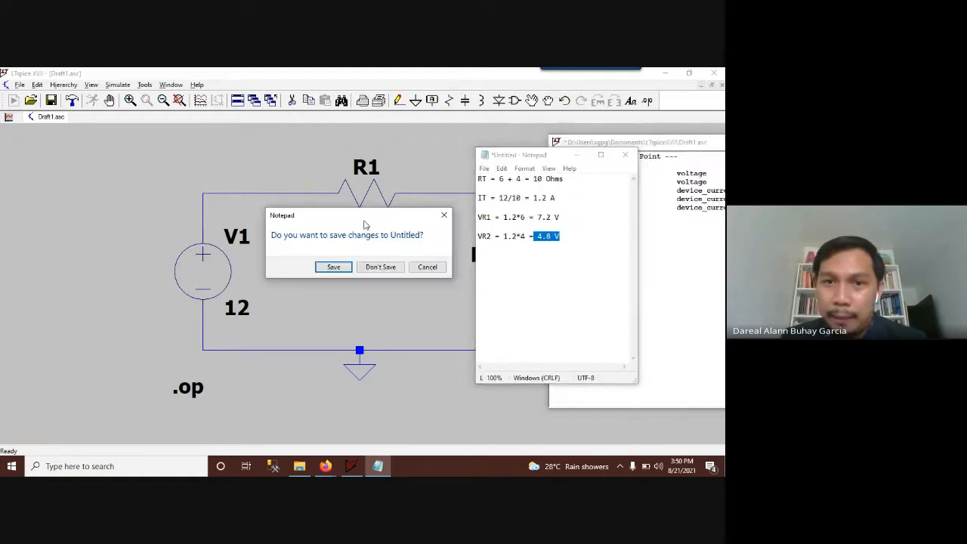
click(426, 266)
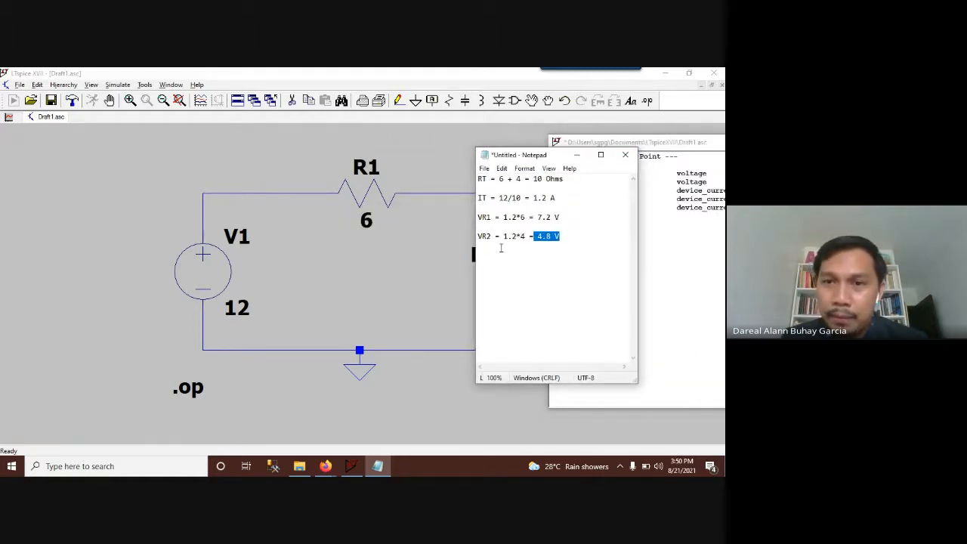
click(576, 155)
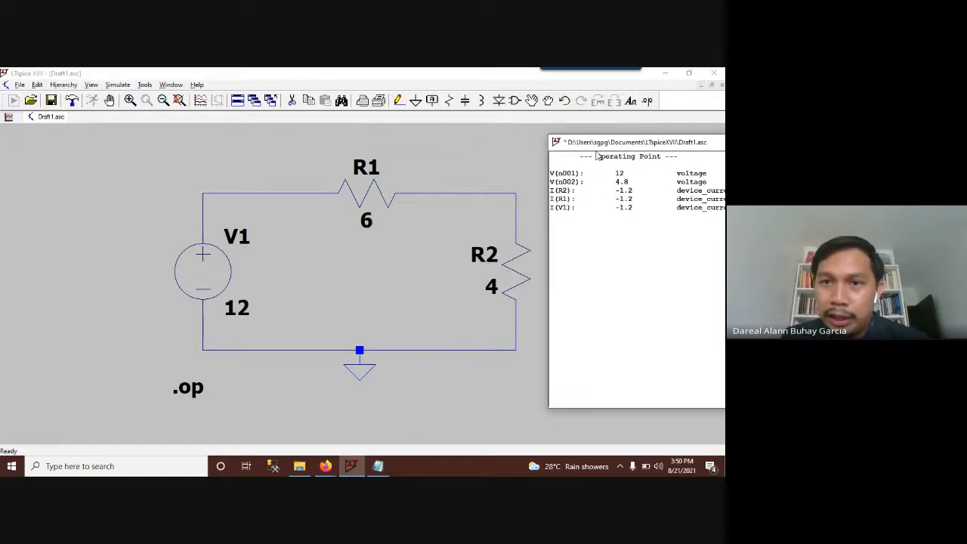
Examine the simulated currents through R2, R1 and V1 in the operating point results, and close the results window.
drag(596, 156, 436, 213)
double_click(447, 195)
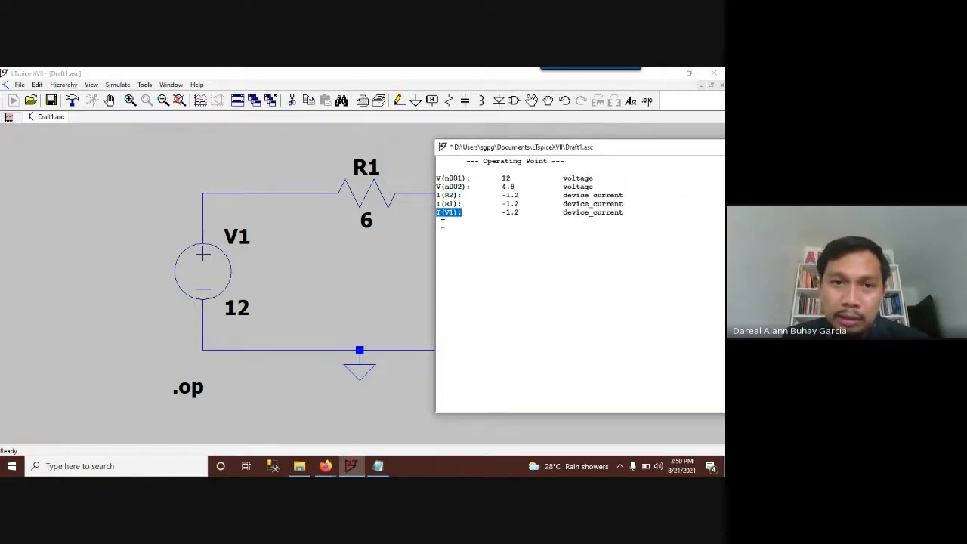
drag(524, 212, 502, 195)
click(523, 219)
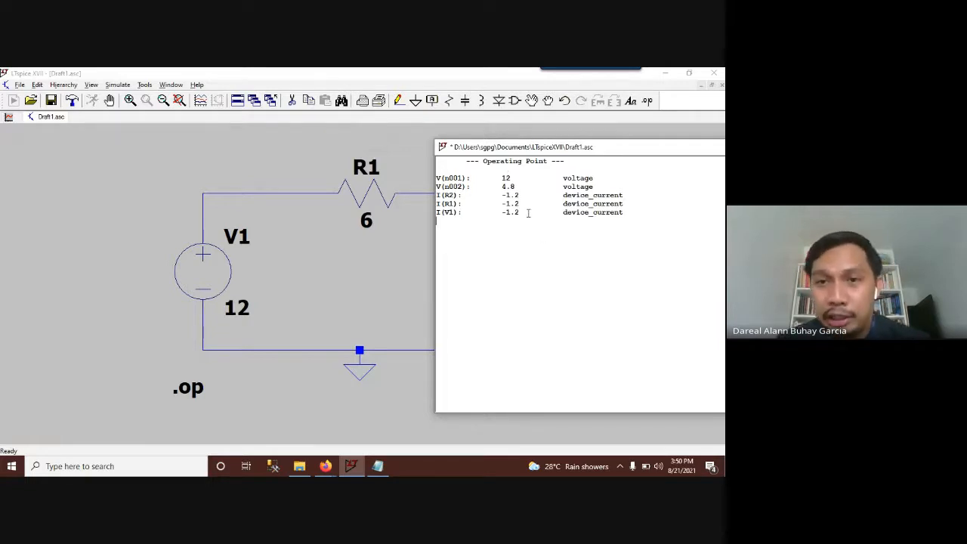
mouse_move(527, 213)
mouse_down()
mouse_move(501, 195)
mouse_move(528, 209)
mouse_up()
click(501, 194)
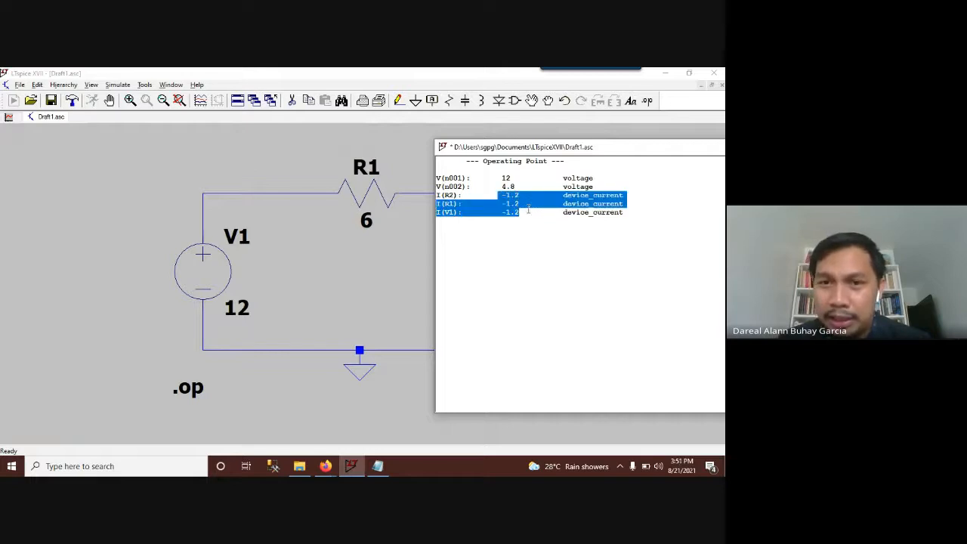
click(540, 227)
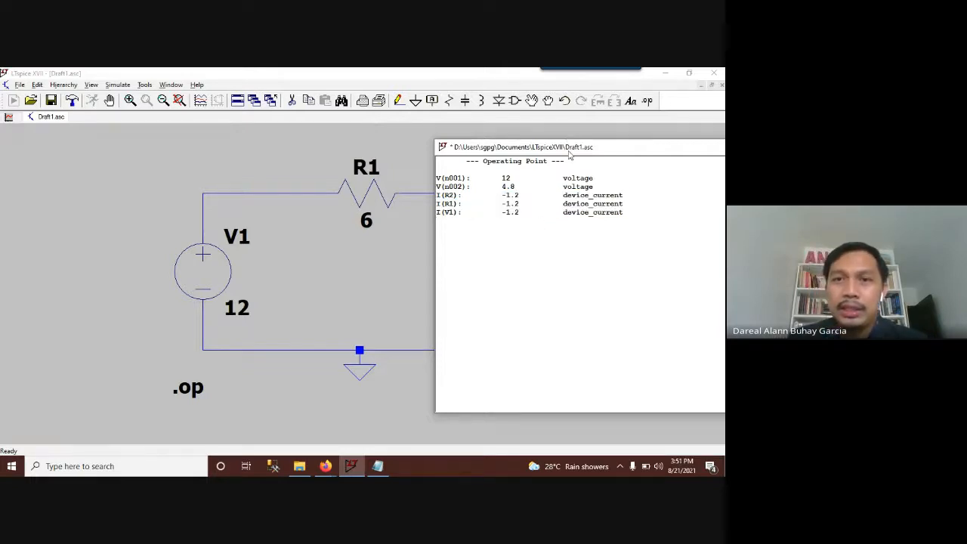
drag(570, 155, 259, 162)
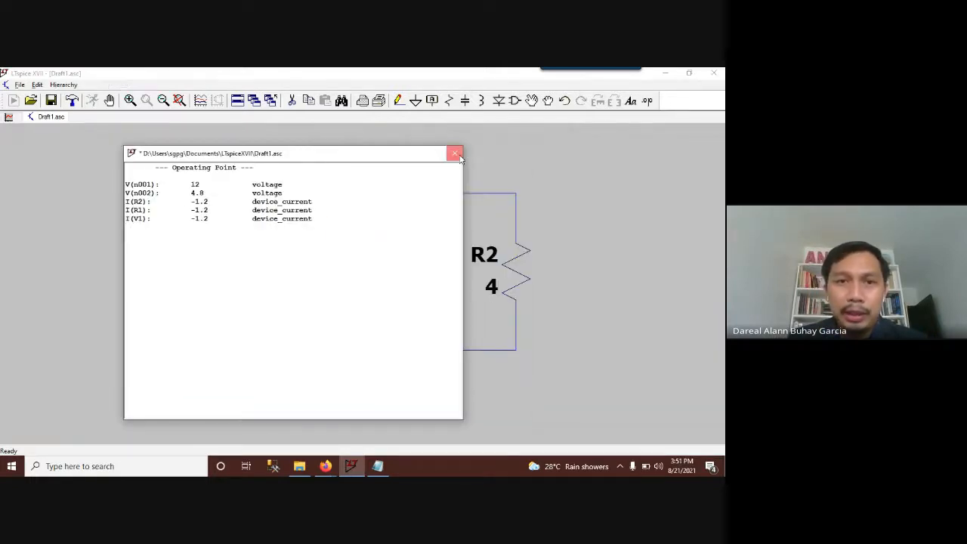
click(456, 154)
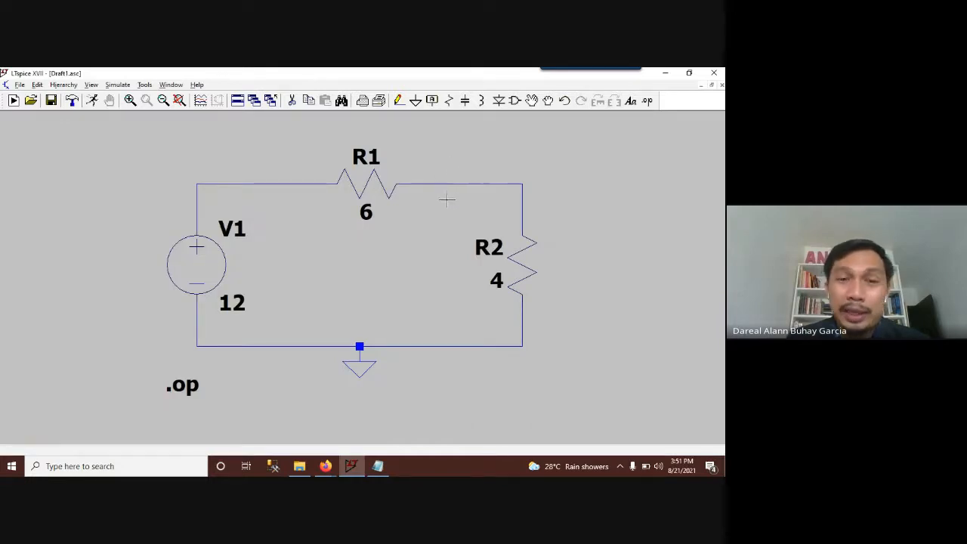
Switch to the Firefox window with the Google Meet call.
mouse_move(423, 184)
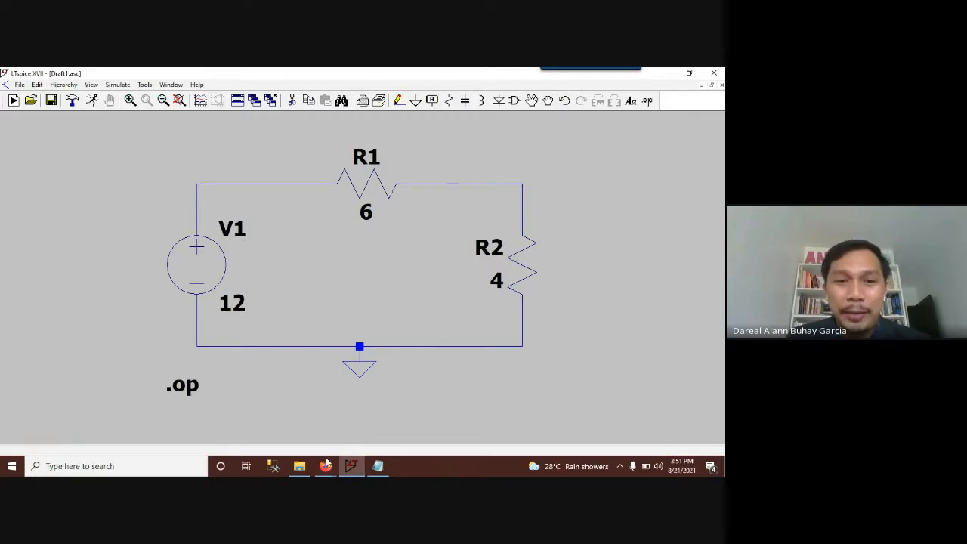
mouse_move(326, 463)
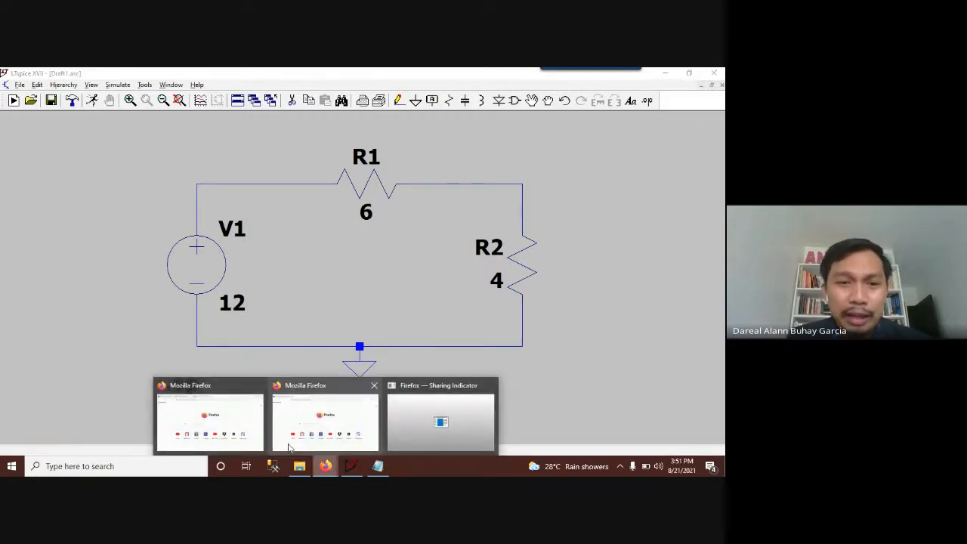
mouse_move(250, 434)
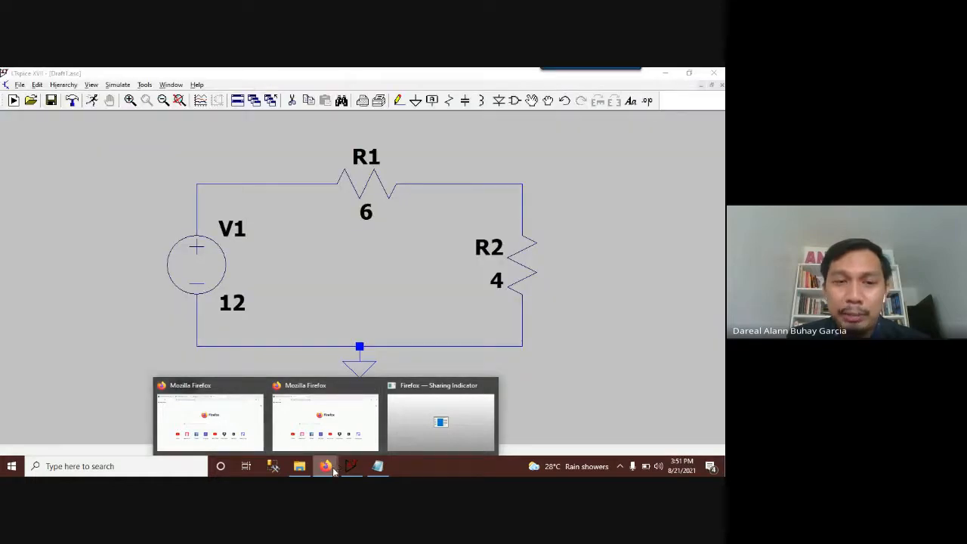
click(287, 434)
mouse_move(325, 466)
mouse_move(257, 445)
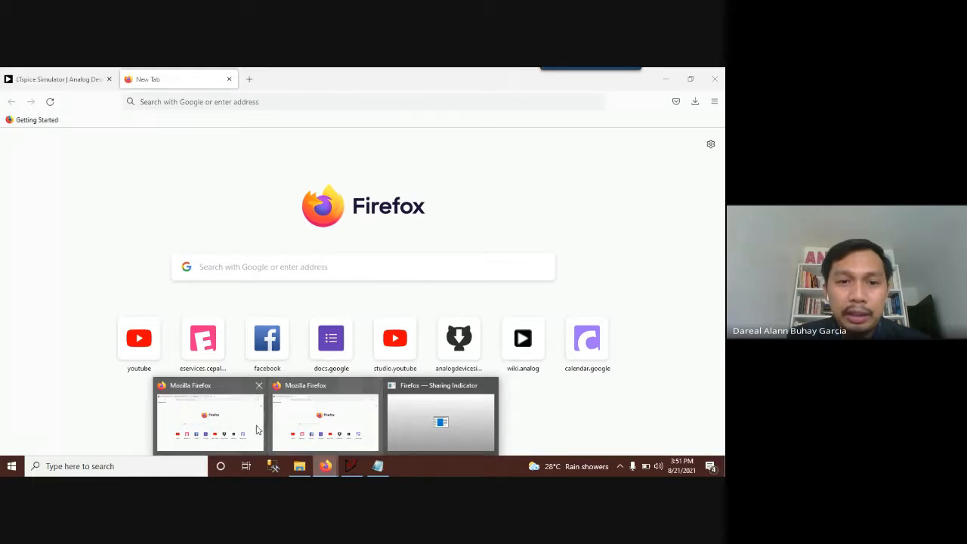
click(254, 428)
click(355, 73)
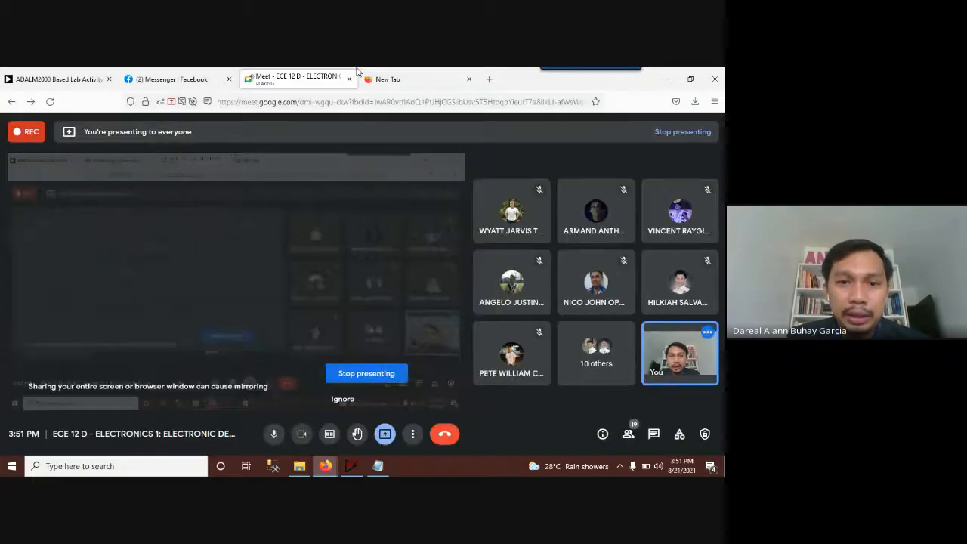
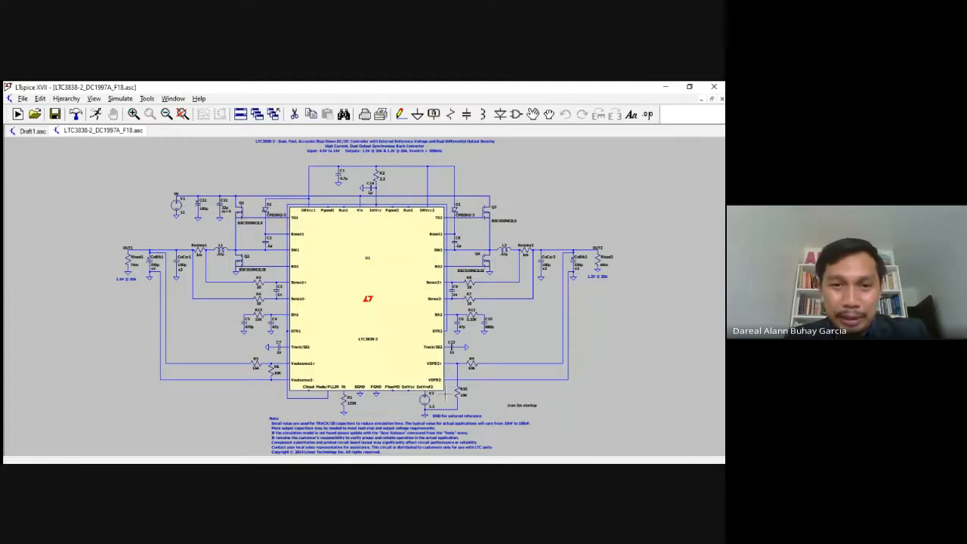
Examine the LTC3838-2 dual step-down converter schematic, including its input, output and controller connections.
scroll(193, 225, down, 2)
scroll(194, 225, up, 4)
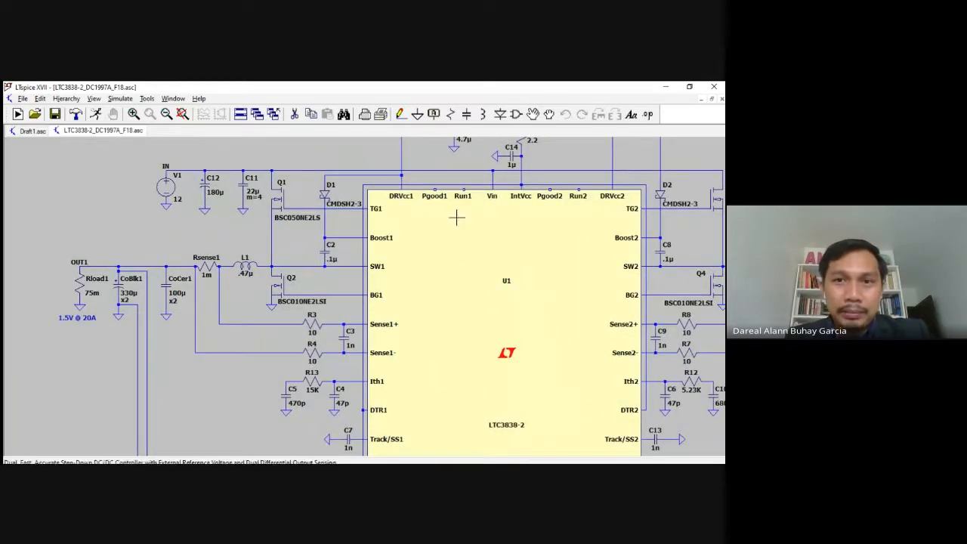
drag(507, 151, 445, 215)
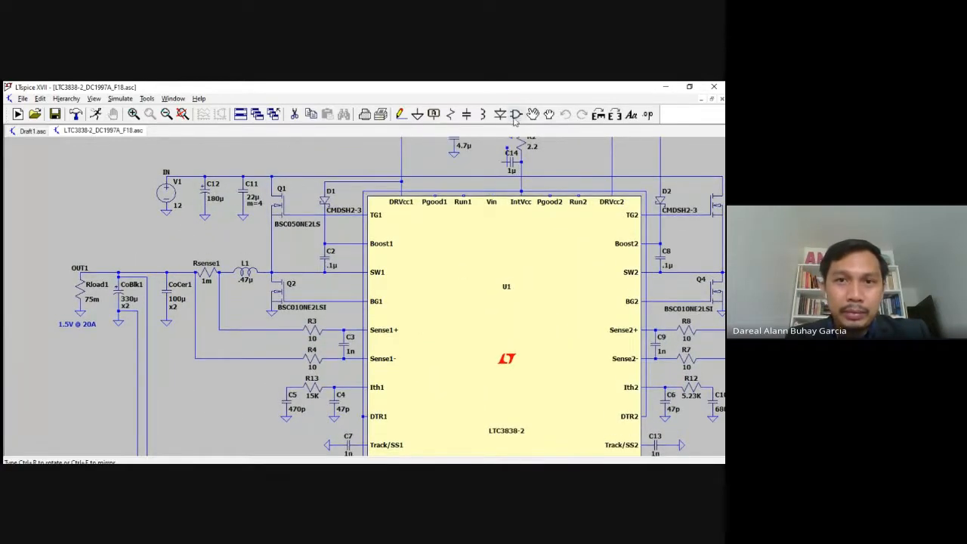
key(Escape)
drag(232, 248, 68, 257)
drag(597, 277, 602, 139)
scroll(537, 231, up, 1)
scroll(539, 231, down, 3)
drag(555, 211, 526, 276)
scroll(498, 292, up, 1)
scroll(498, 293, up, 1)
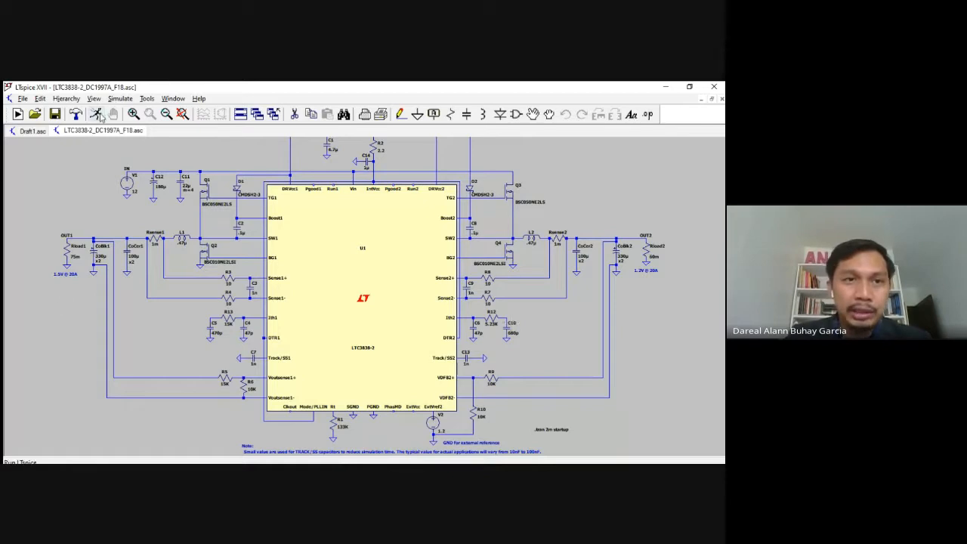
Run the LTC3838-2_DC1997A_F18 simulation and close the Draft1.asc schematic.
click(96, 117)
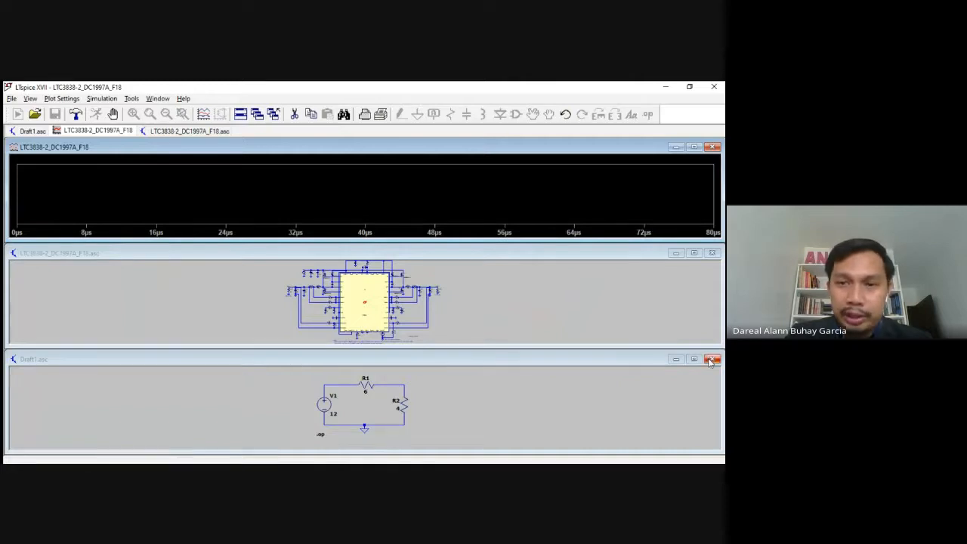
click(643, 362)
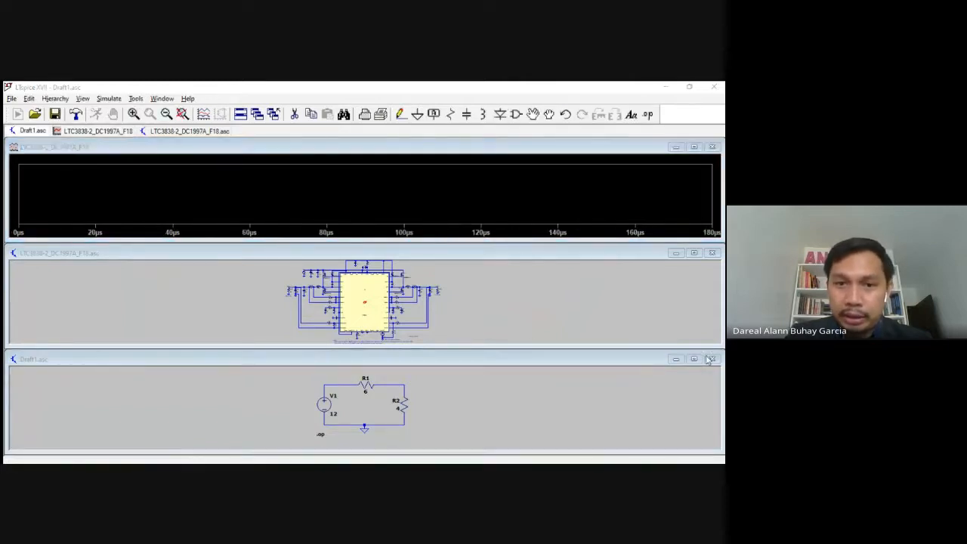
click(420, 292)
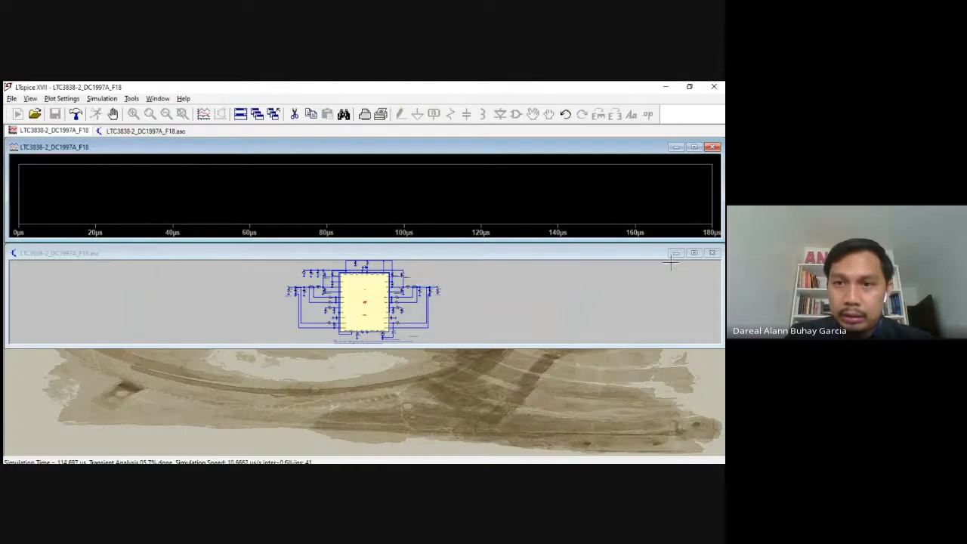
Close the empty waveform window and maximize the LTC3838-2 schematic.
click(712, 147)
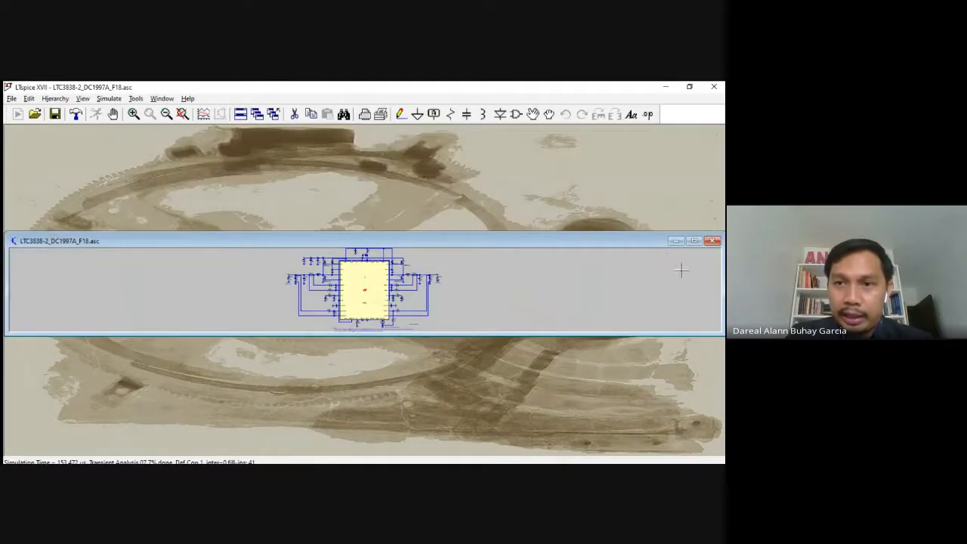
click(693, 241)
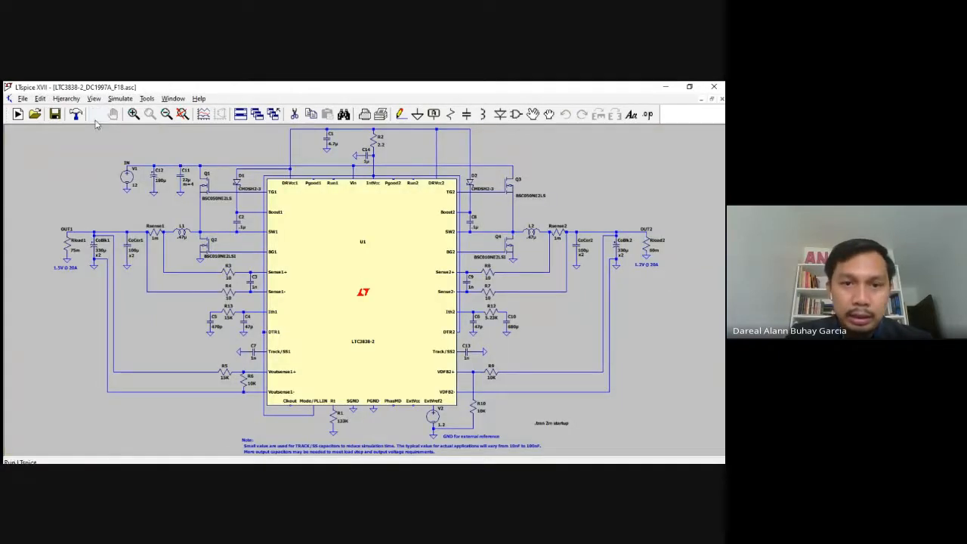
Examine the transient analysis directive and the notes below the LTC3838-2 controller.
scroll(300, 315, up, 1)
scroll(299, 315, down, 4)
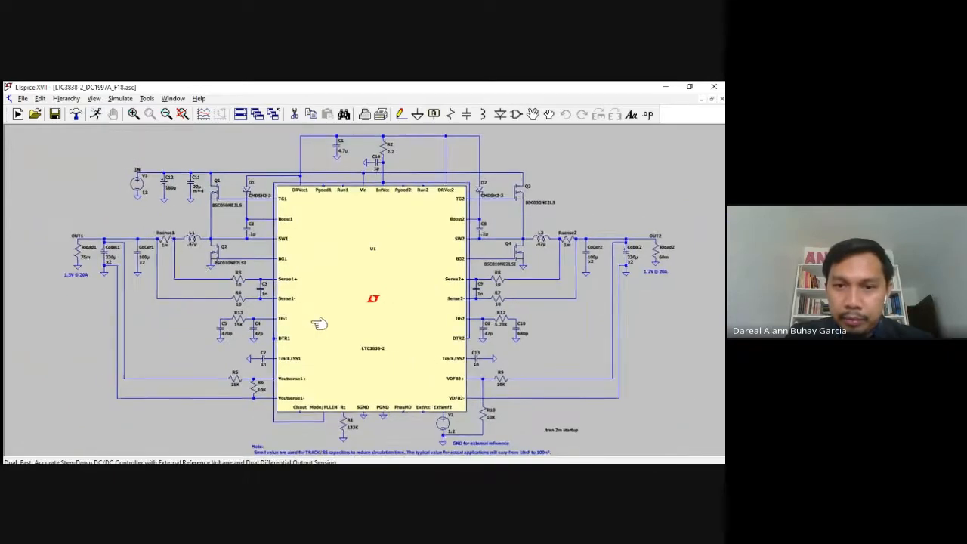
scroll(355, 341, up, 1)
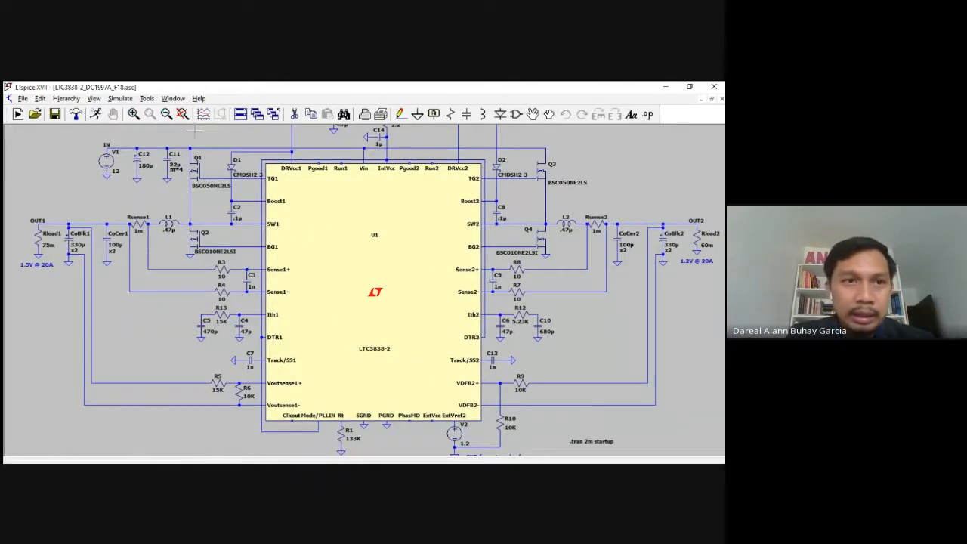
drag(629, 418, 452, 273)
scroll(417, 252, down, 1)
scroll(417, 253, up, 2)
scroll(454, 281, up, 2)
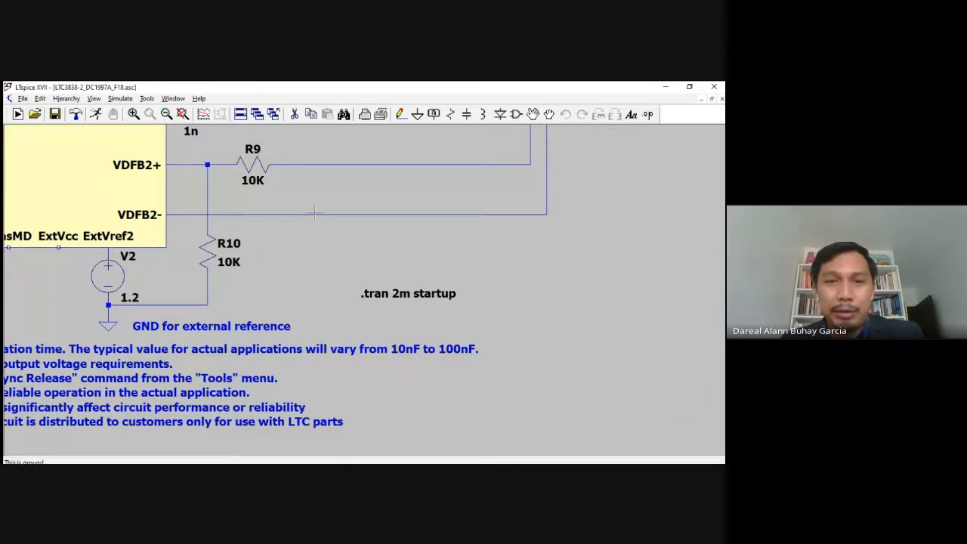
scroll(303, 238, up, 1)
scroll(304, 238, down, 5)
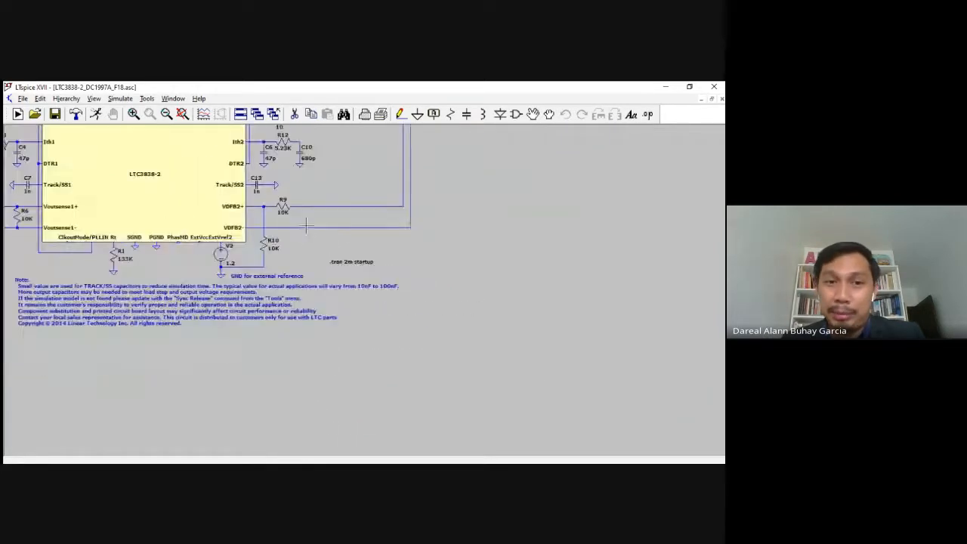
drag(447, 363, 400, 247)
scroll(411, 293, up, 3)
scroll(400, 247, up, 1)
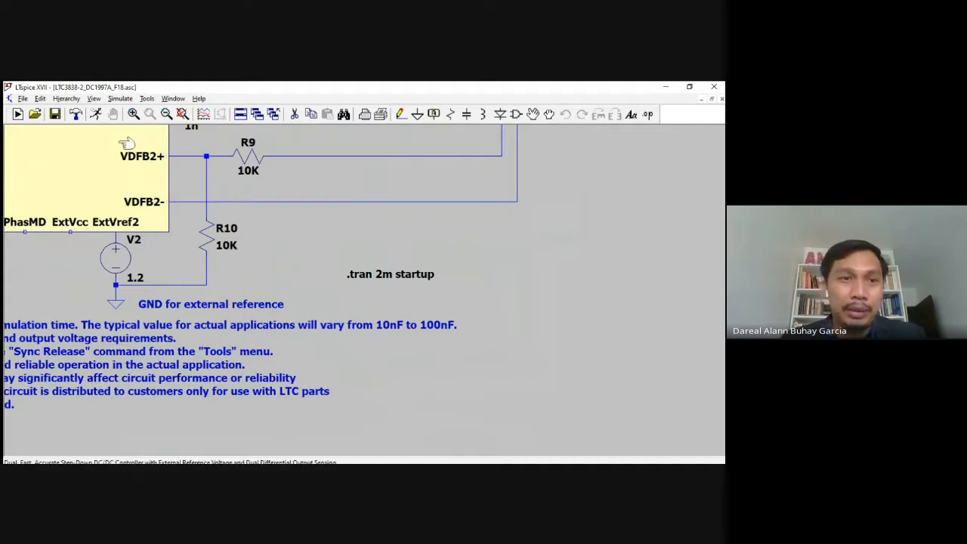
Run the transient simulation of the LTC3838-2 circuit and plot the voltage at OUT1.
click(95, 115)
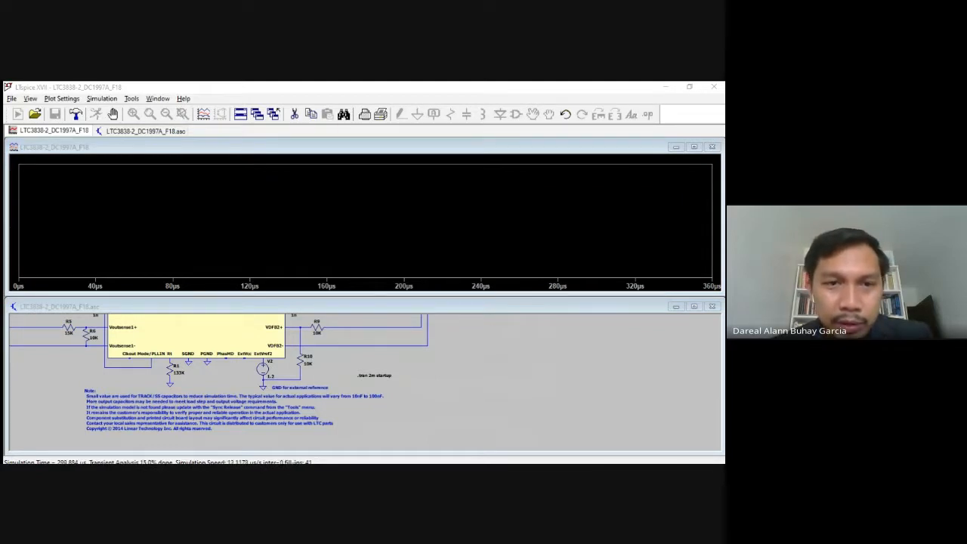
click(421, 204)
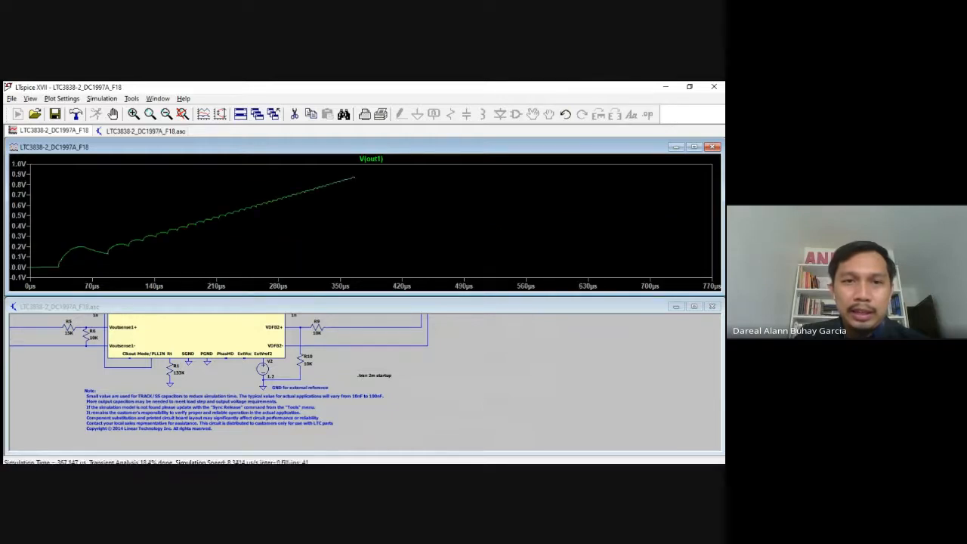
key(alt+Tab)
click(77, 257)
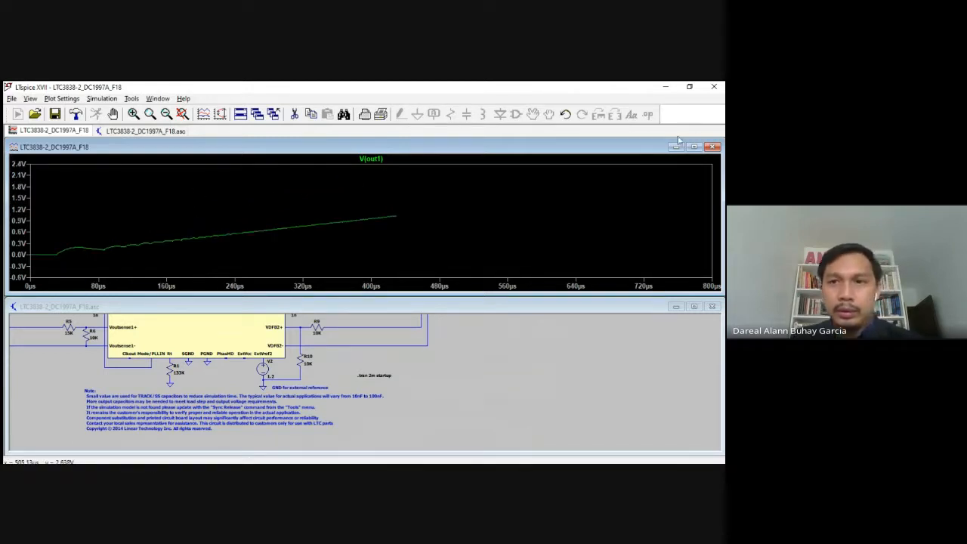
Close the V(out1) waveform window and rerun the simulation with the schematic maximized.
click(710, 149)
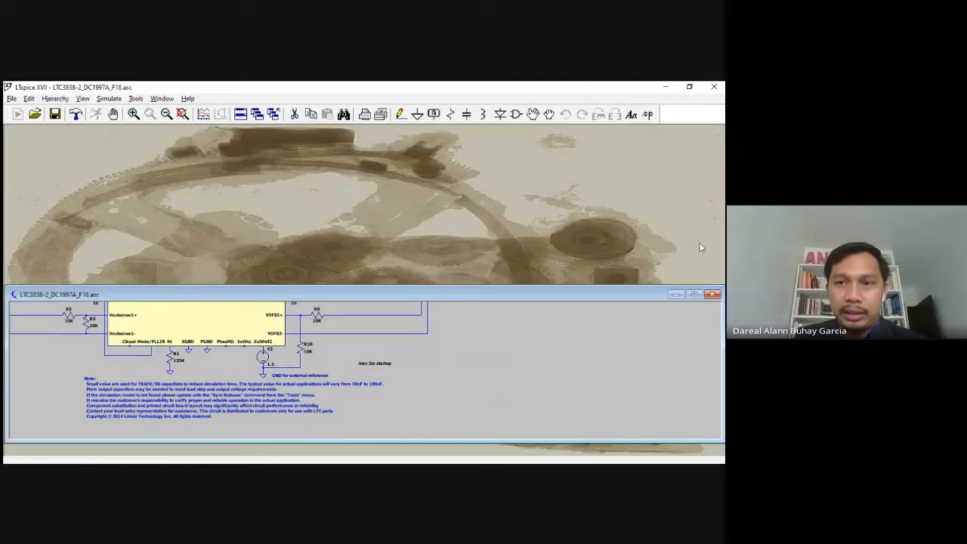
click(695, 295)
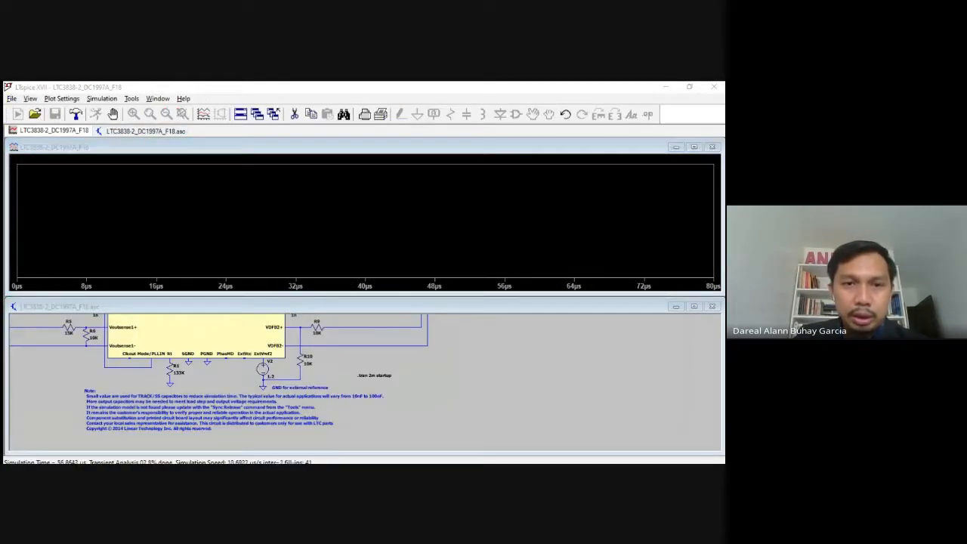
click(694, 306)
Look over the whole LTC3838-2 schematic from the transient directive up to the input and output stages.
scroll(323, 268, up, 1)
scroll(323, 268, up, 1)
scroll(312, 254, down, 4)
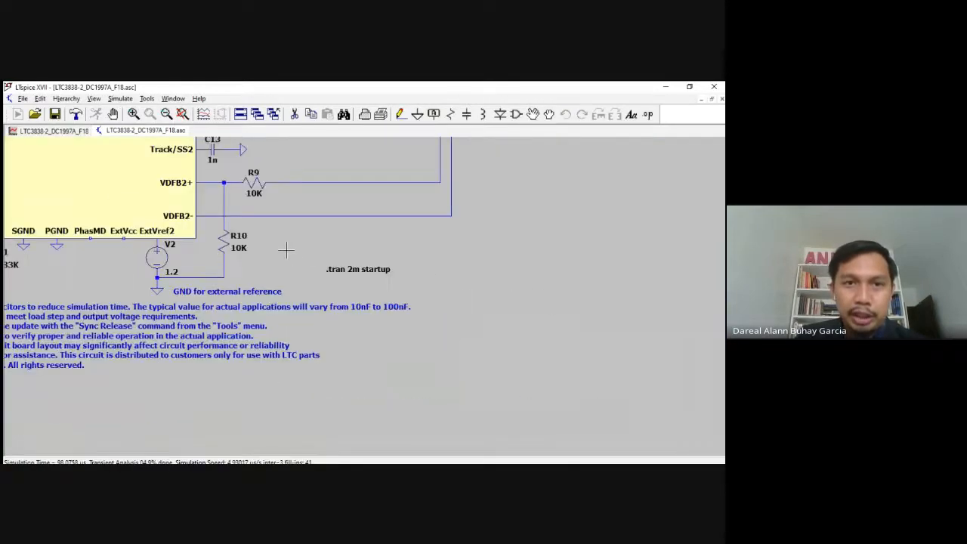
scroll(415, 324, down, 1)
drag(415, 323, 407, 388)
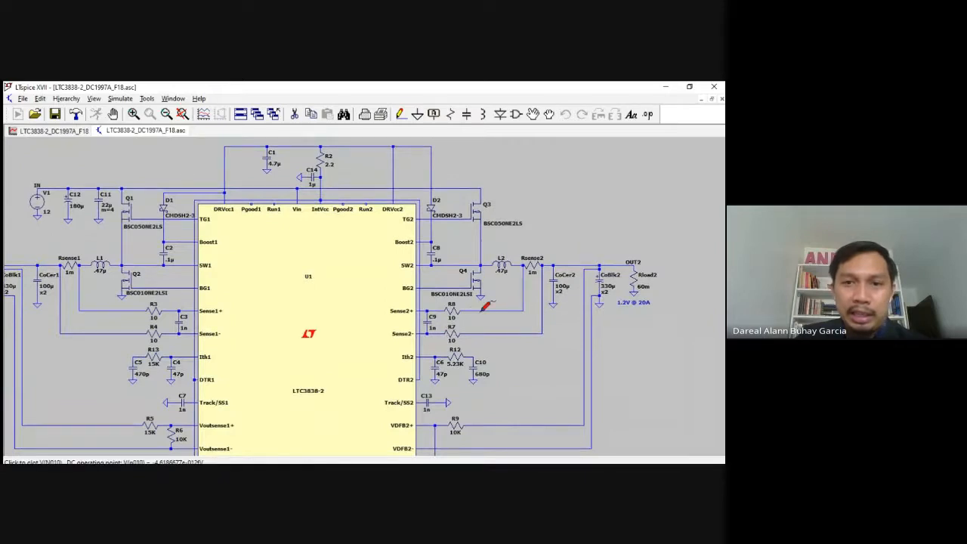
scroll(592, 232, down, 1)
scroll(633, 197, down, 1)
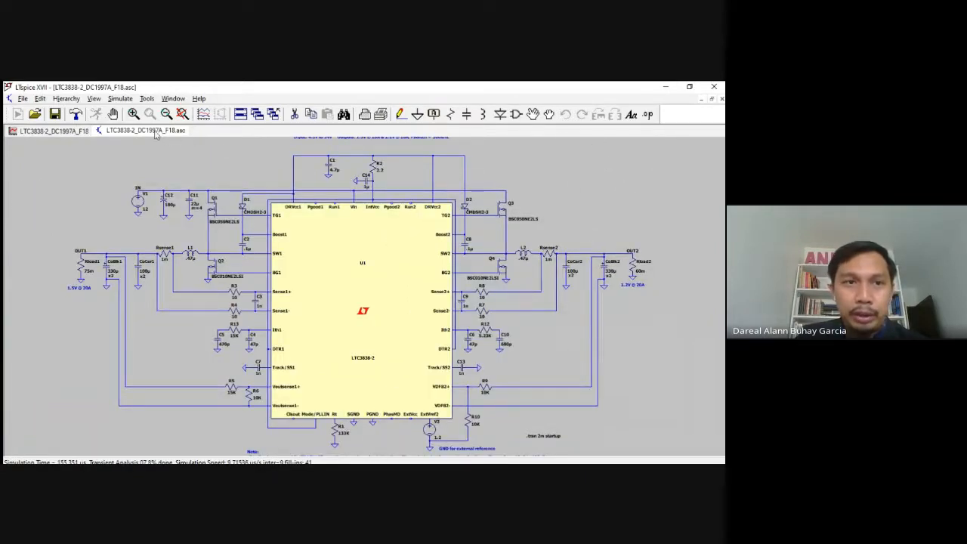
Show the waveform and schematic windows together and plot the R7 current, a controller node voltage and the OUT2 voltage.
click(710, 99)
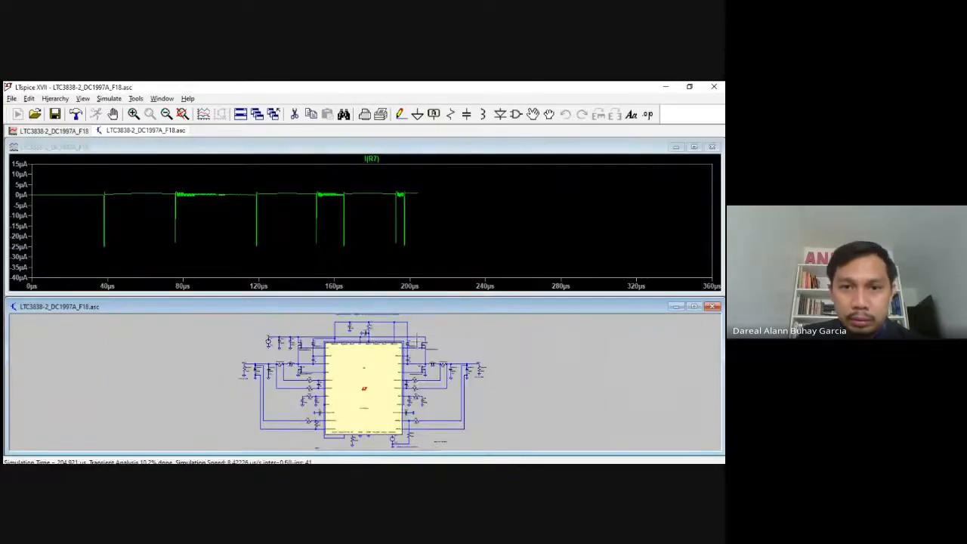
click(345, 349)
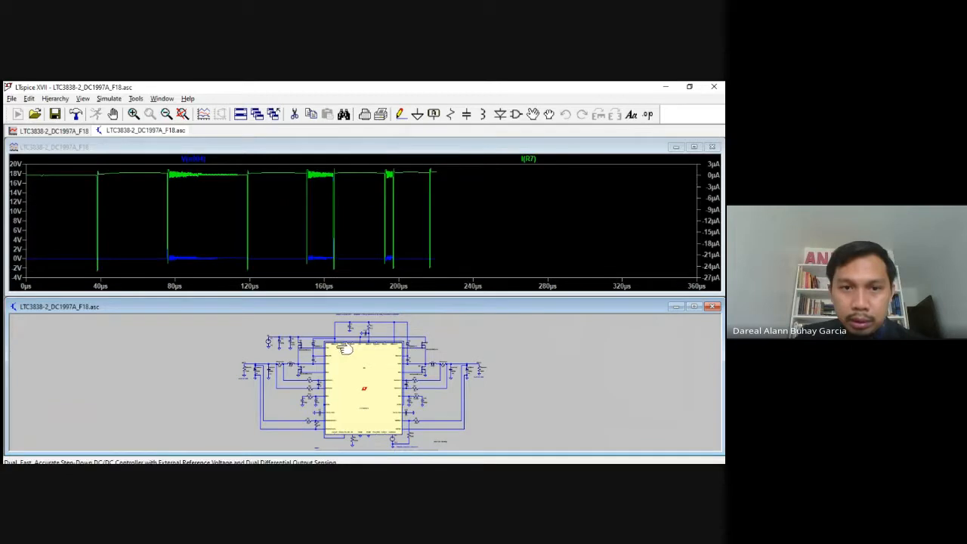
scroll(412, 365, up, 3)
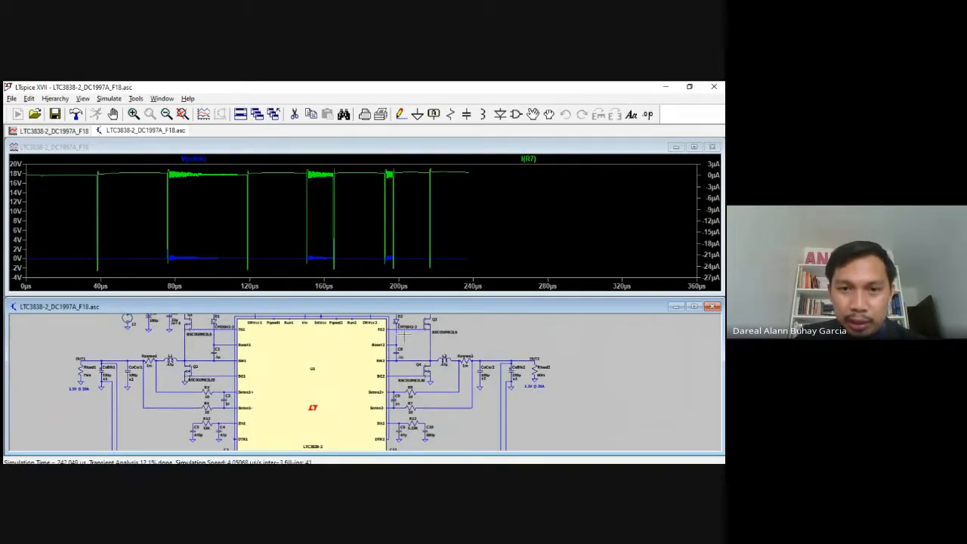
scroll(412, 349, up, 1)
scroll(491, 355, up, 1)
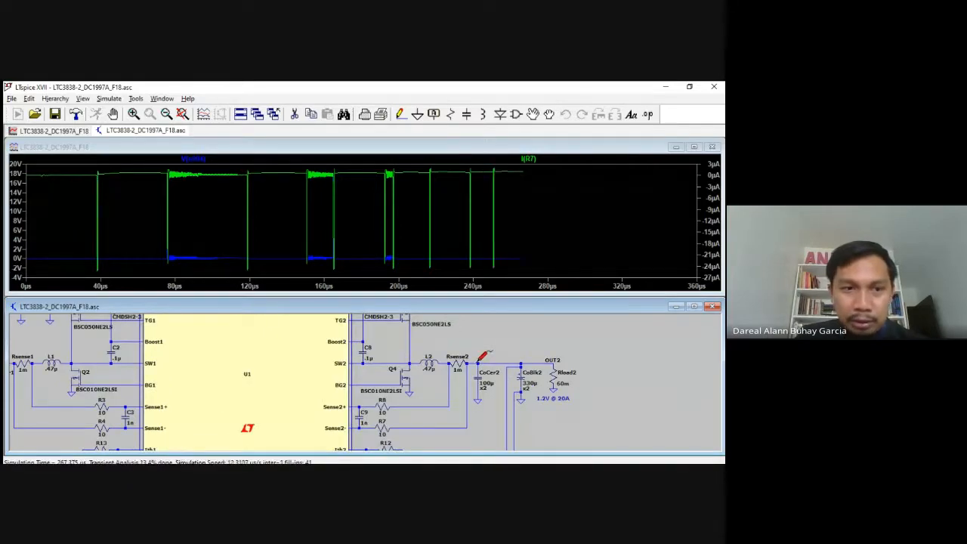
click(478, 360)
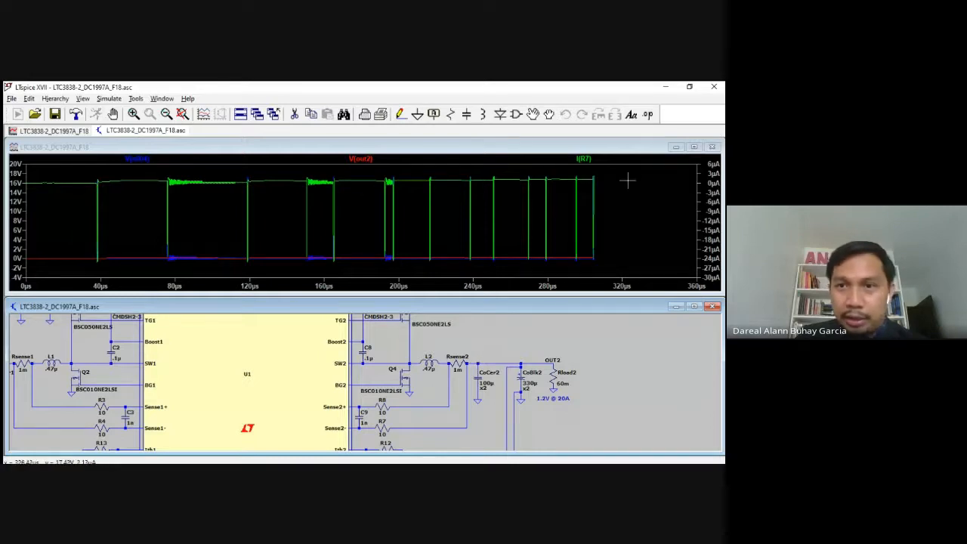
Close the crowded waveform window, rerun the simulation and plot only the voltage at OUT2.
click(711, 147)
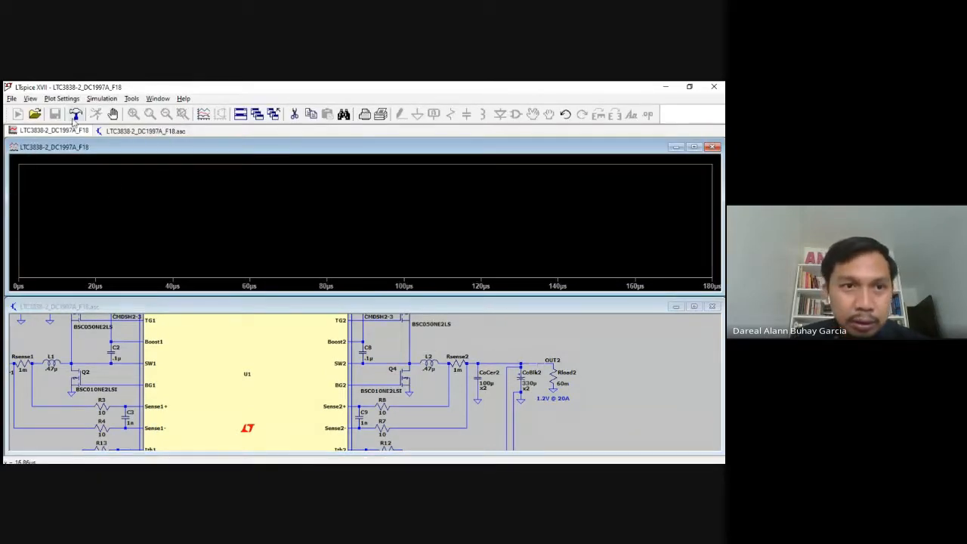
click(510, 346)
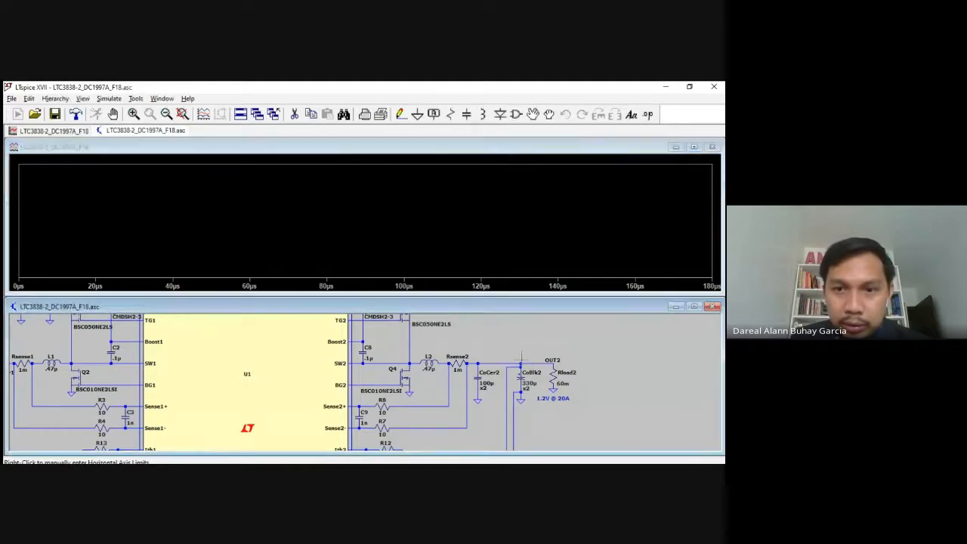
click(539, 362)
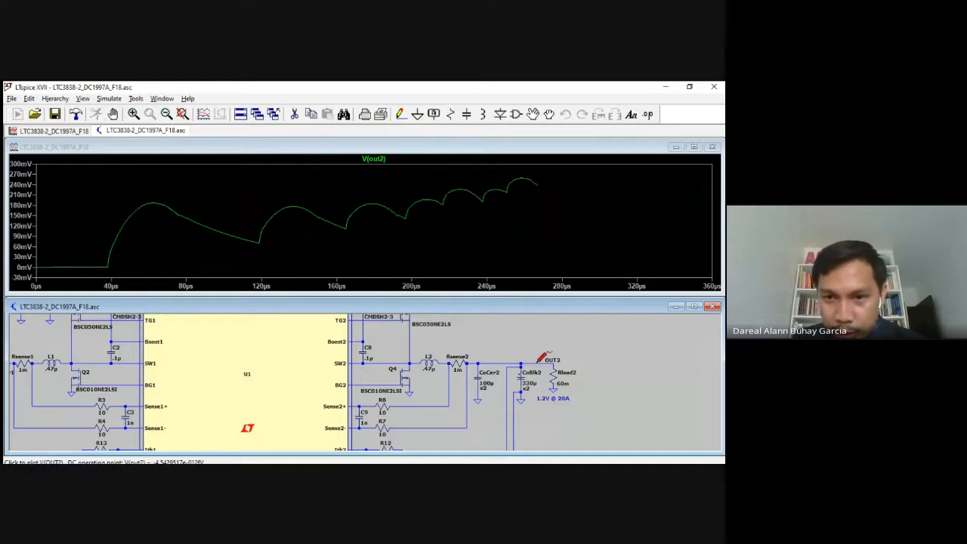
Close the OUT2 waveform window, rerun the simulation and plot the voltage at the node between R12 and C10.
click(711, 147)
click(692, 294)
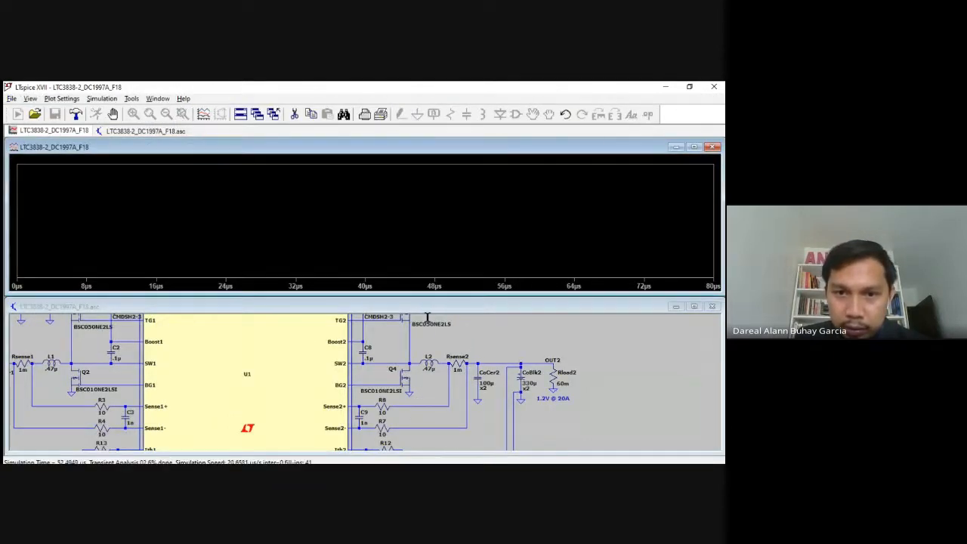
scroll(459, 383, up, 1)
drag(457, 405, 452, 332)
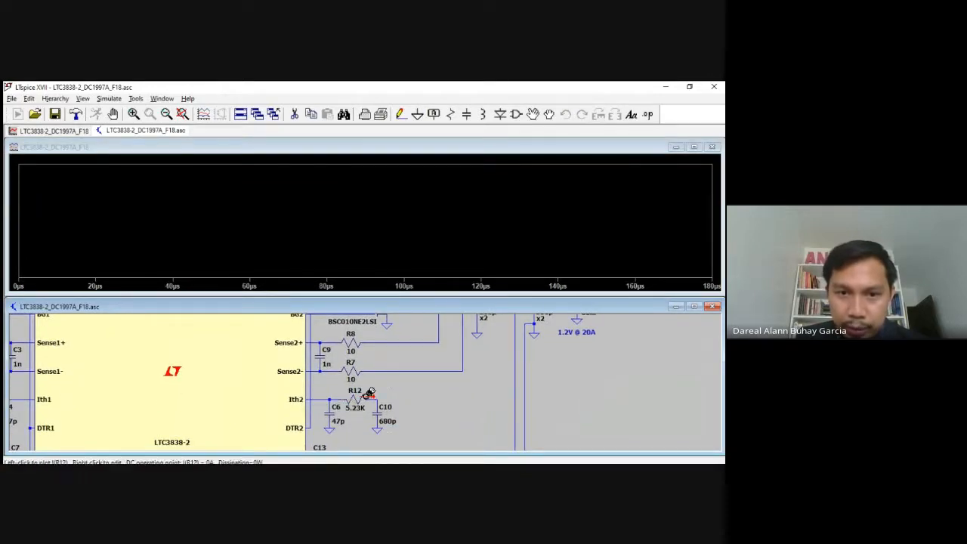
click(378, 394)
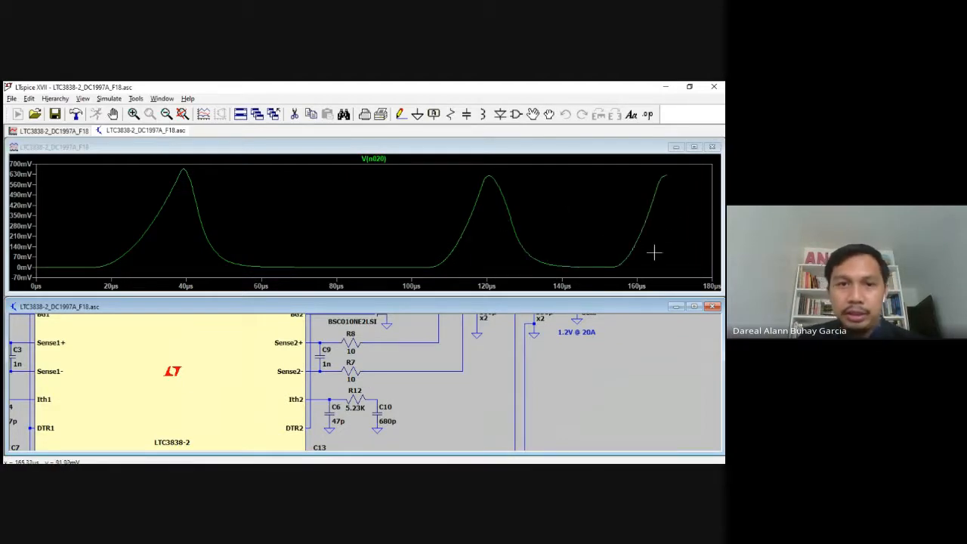
Close the LTC3838-2 schematic and open the ohm_law.asc schematic.
click(712, 307)
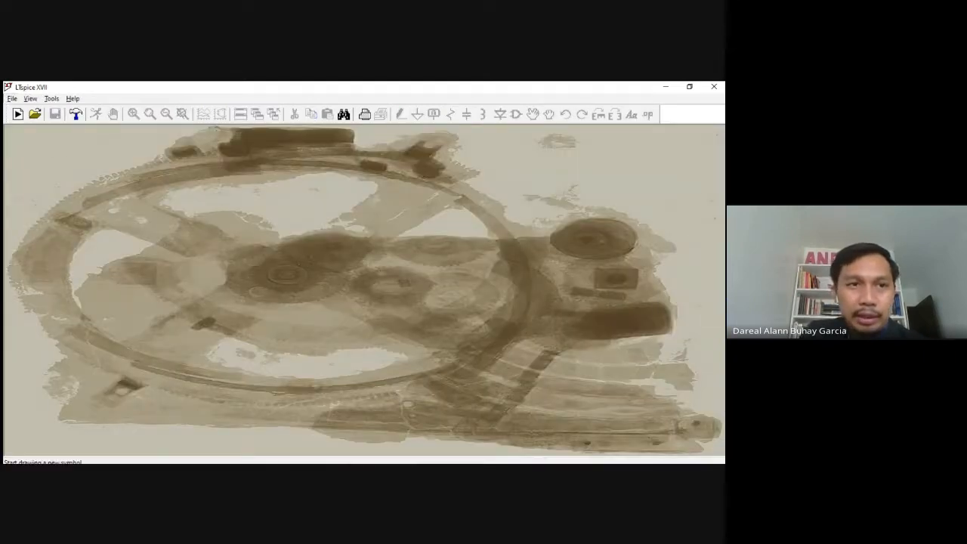
click(35, 114)
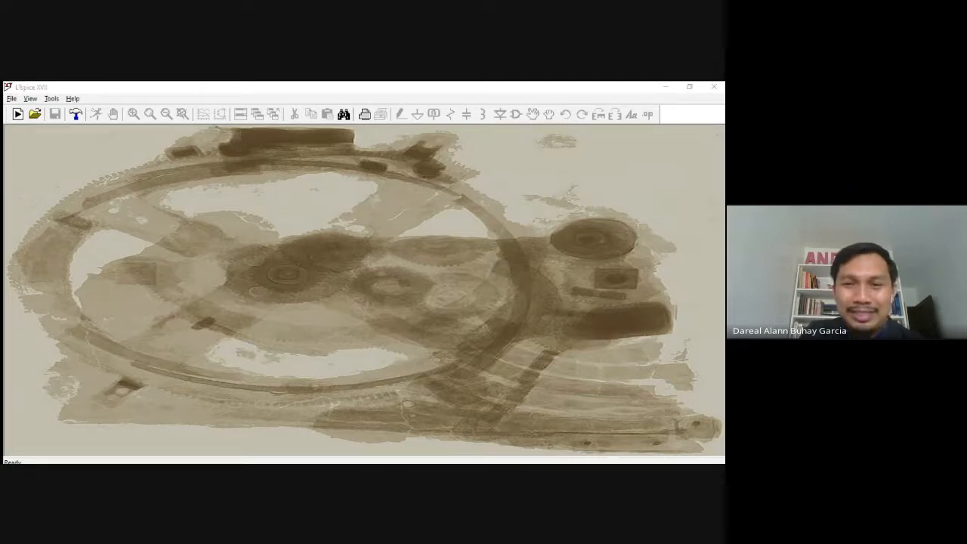
double_click(304, 281)
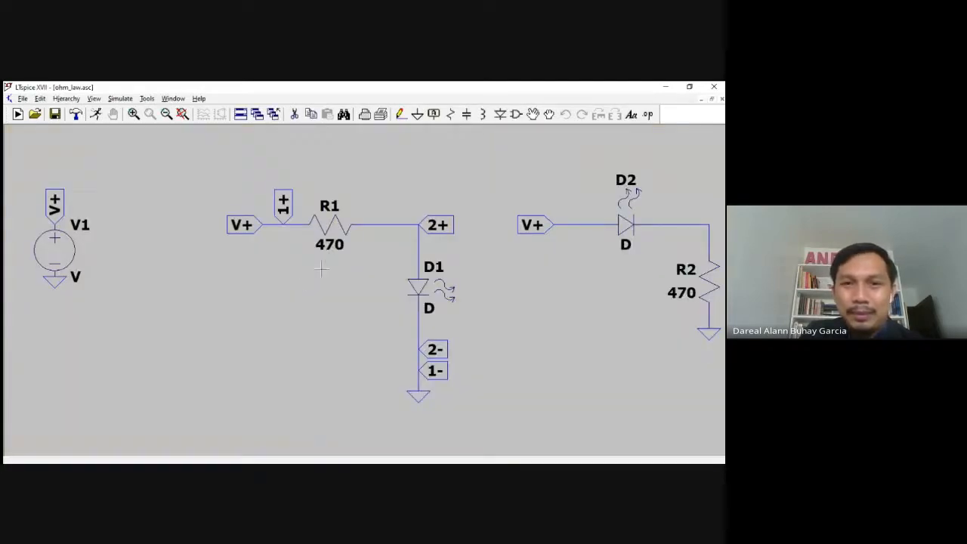
Set the DC value of voltage source V1 to 12 V.
scroll(323, 270, down, 1)
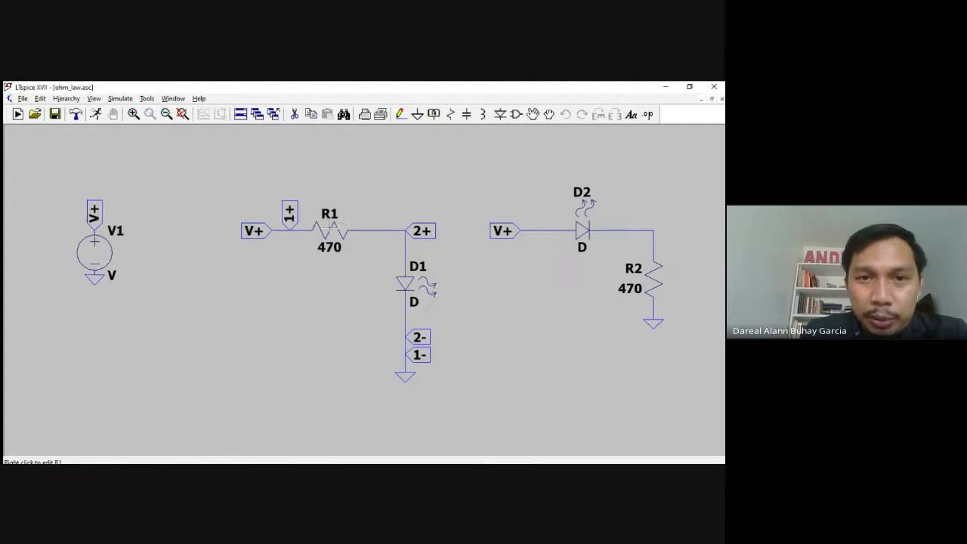
scroll(330, 224, up, 1)
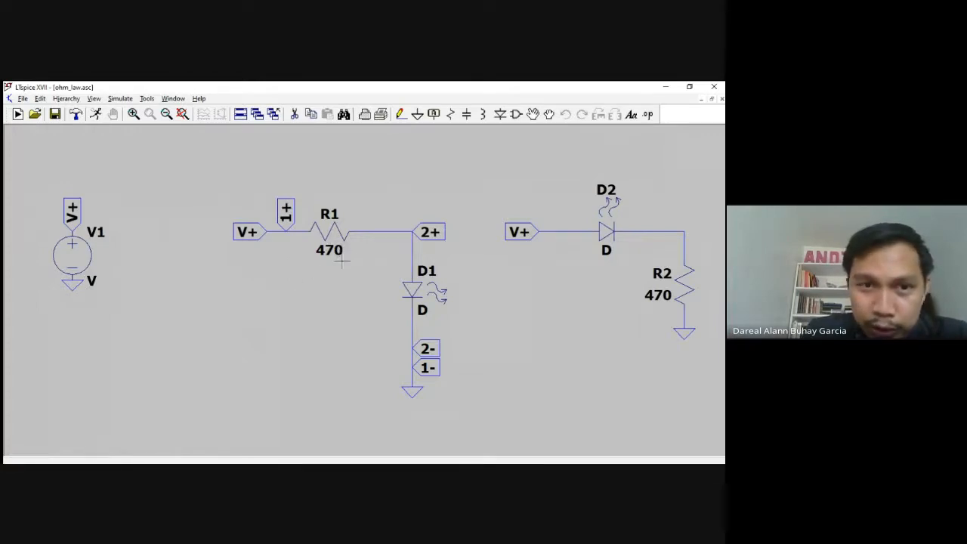
right_click(86, 269)
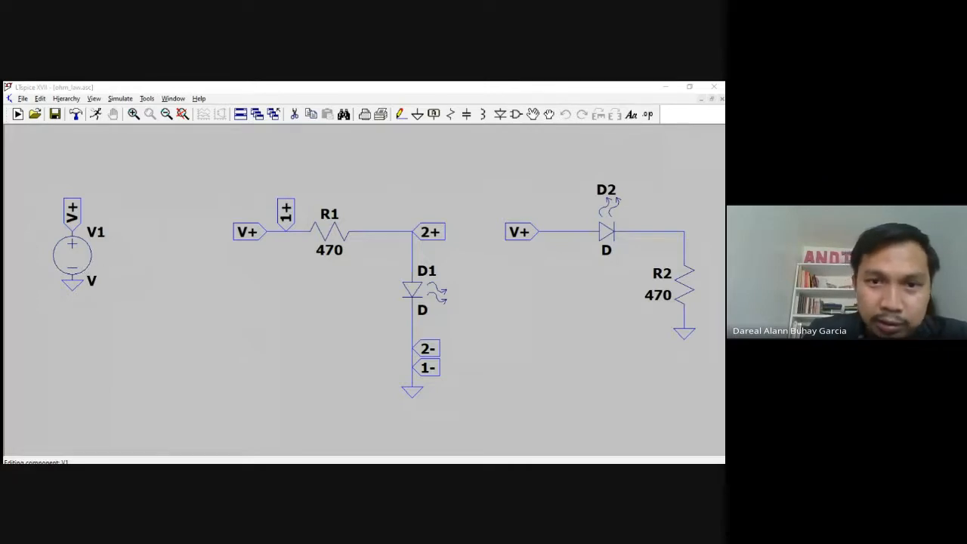
text(12)
click(440, 292)
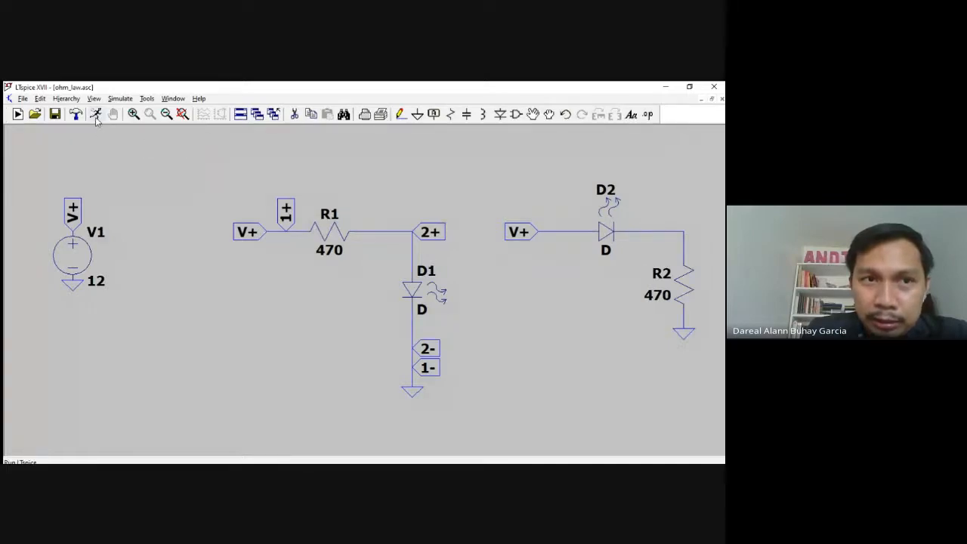
Run a DC operating point (.op) simulation of the LED and resistor circuits, dismiss the results and run it again.
scroll(191, 341, down, 5)
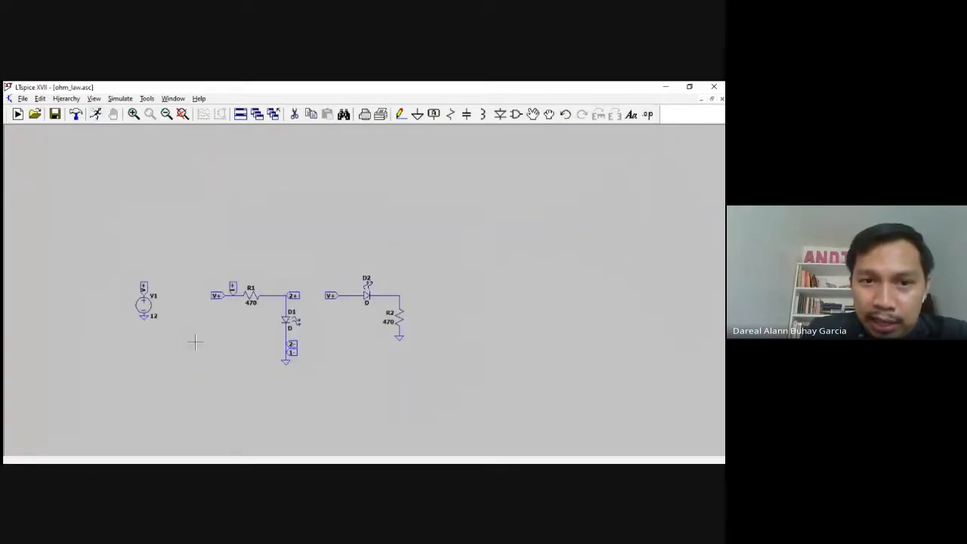
scroll(196, 348, up, 3)
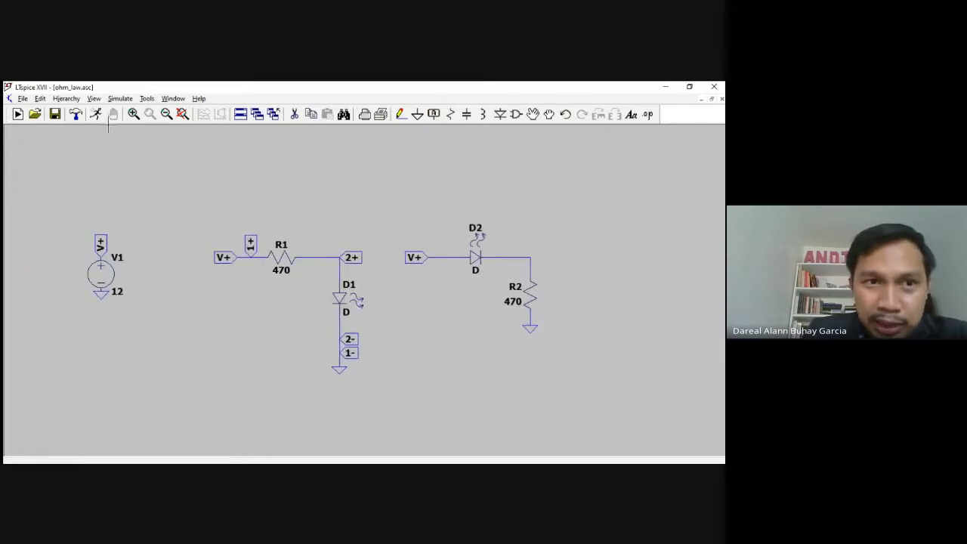
click(96, 114)
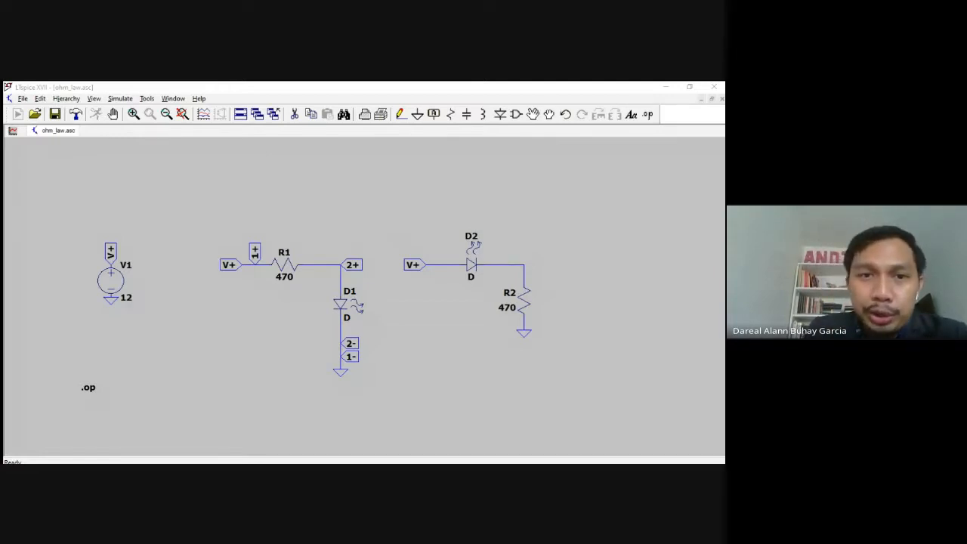
click(439, 192)
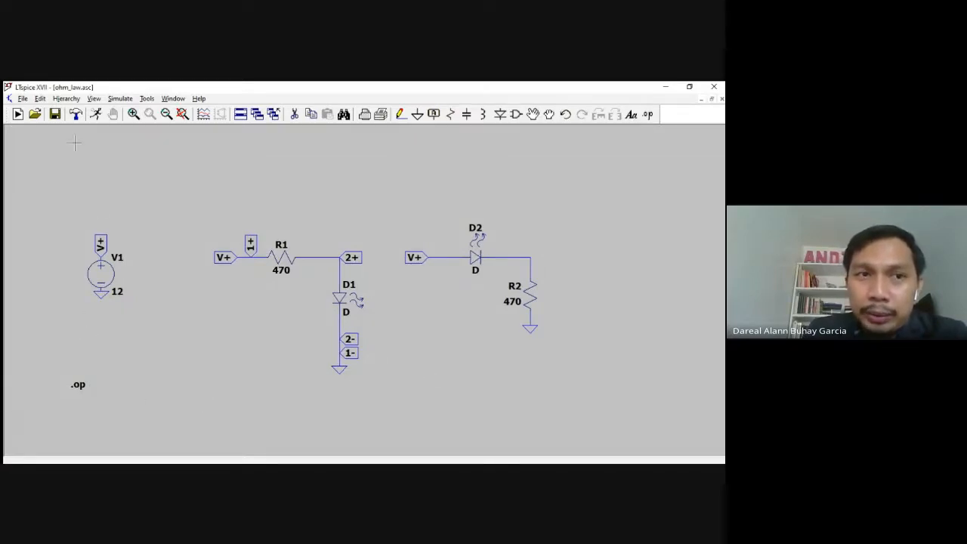
click(96, 114)
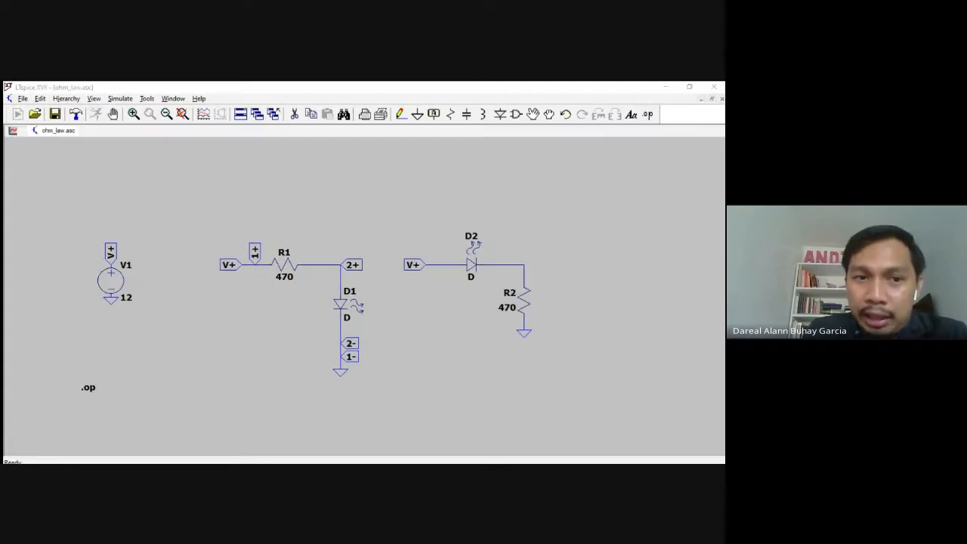